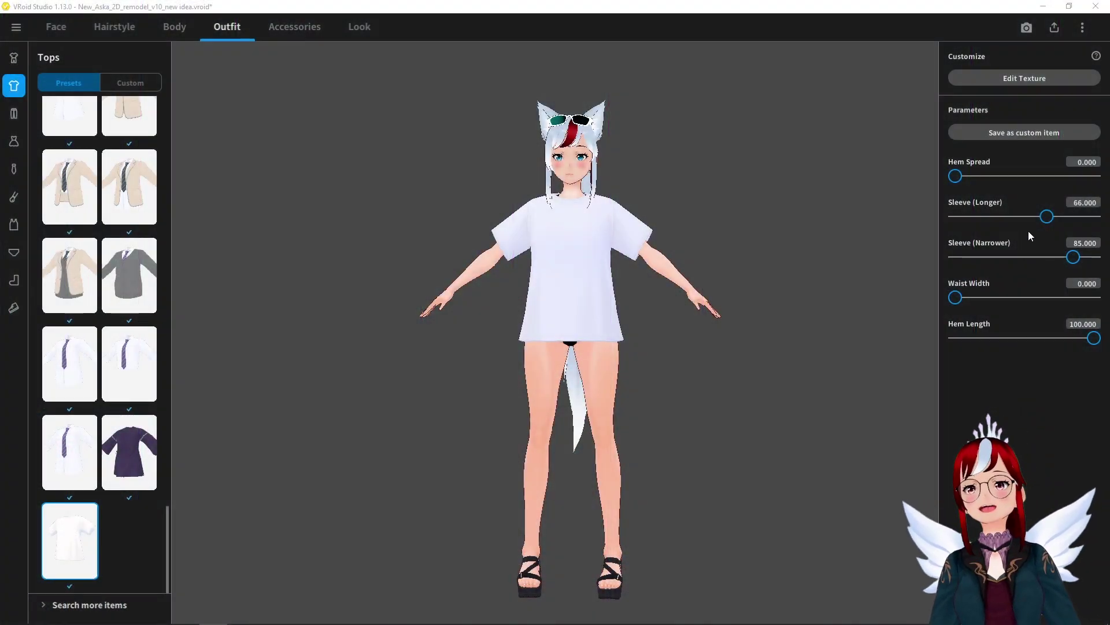
Look through the preset tops from the end of the list back to its beginning
{"action": "mouse_move", "coordinate": [729, 247]}
{"action": "left_mouse_down"}
{"action": "mouse_move", "coordinate": [713, 251]}
{"action": "mouse_move", "coordinate": [730, 249]}
{"action": "left_mouse_up"}
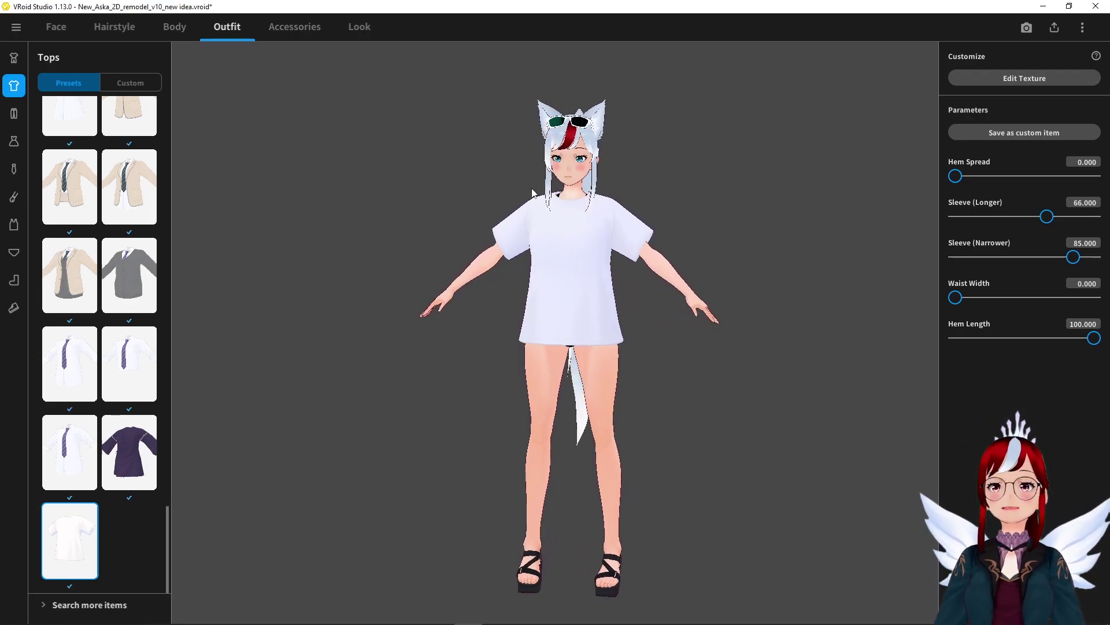
{"action": "scroll", "coordinate": [47, 136], "scroll_direction": "up", "scroll_amount": 6}
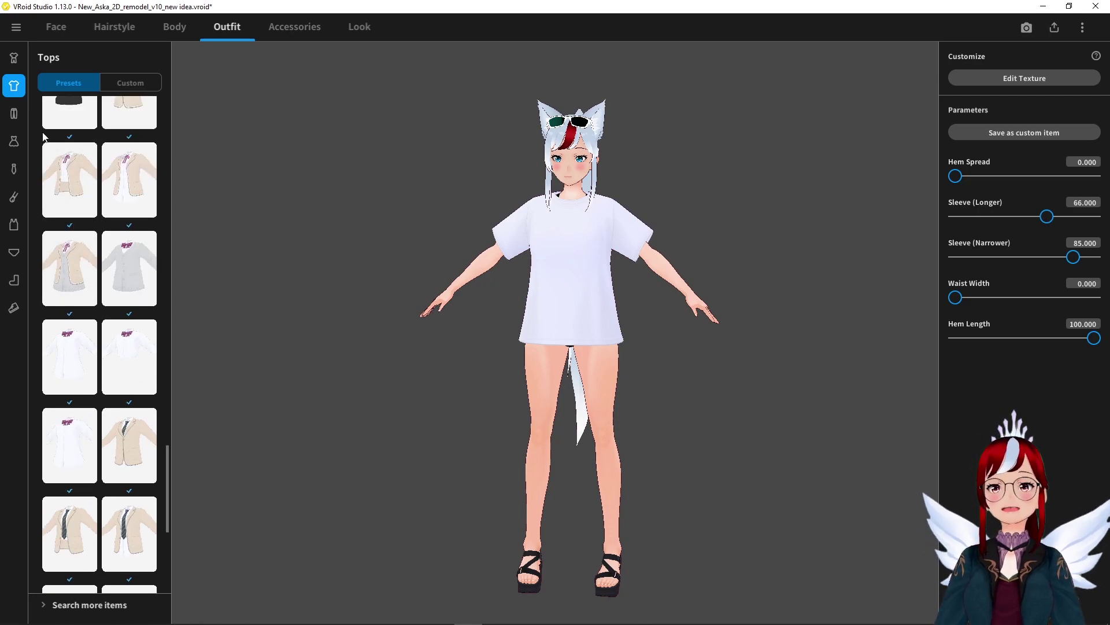
{"action": "scroll", "coordinate": [46, 137], "scroll_direction": "up", "scroll_amount": 3}
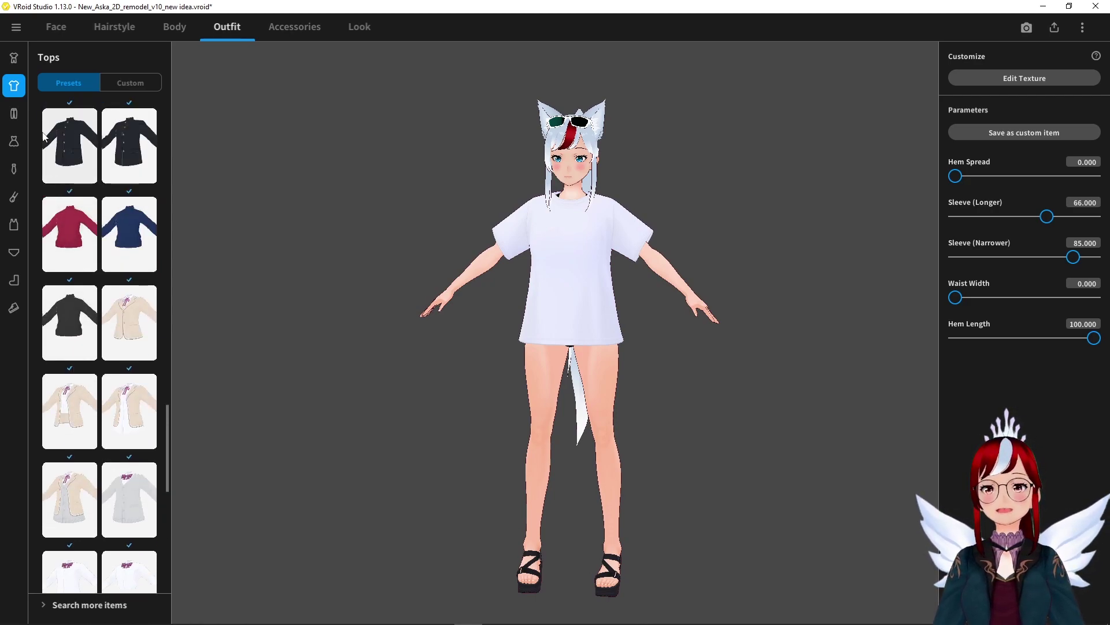
{"action": "scroll", "coordinate": [45, 137], "scroll_direction": "up", "scroll_amount": 15}
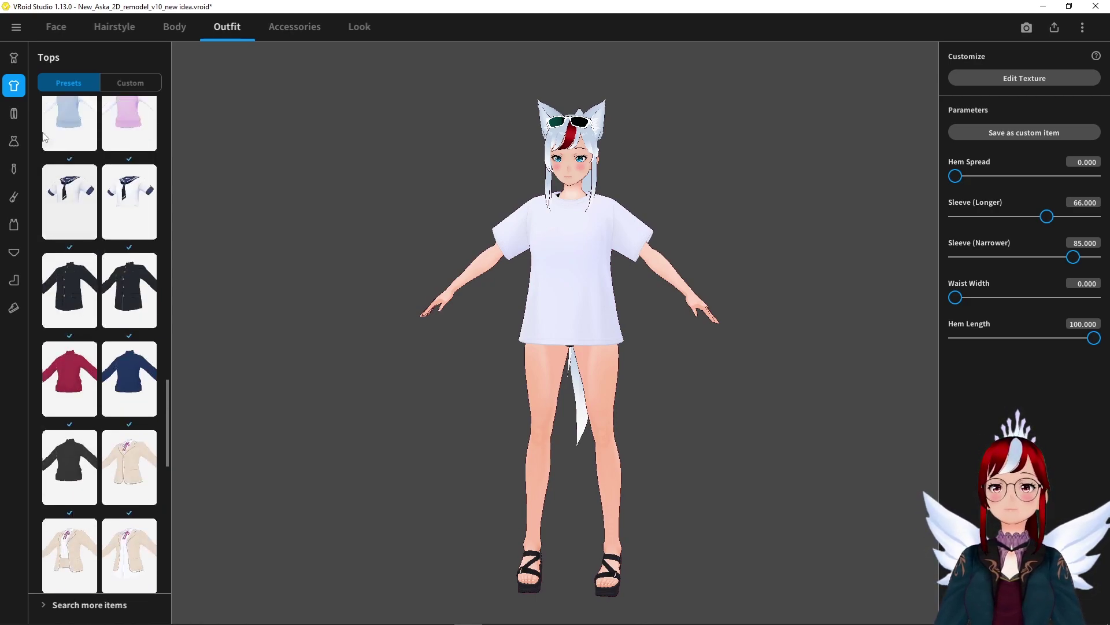
{"action": "scroll", "coordinate": [45, 138], "scroll_direction": "up", "scroll_amount": 15}
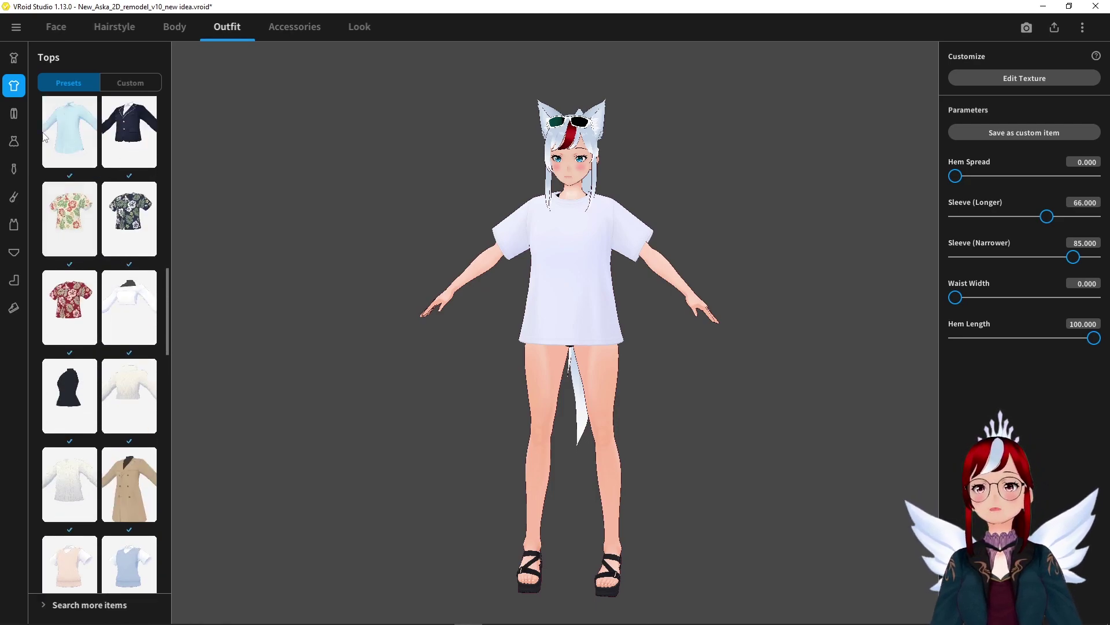
{"action": "scroll", "coordinate": [45, 136], "scroll_direction": "up", "scroll_amount": 10}
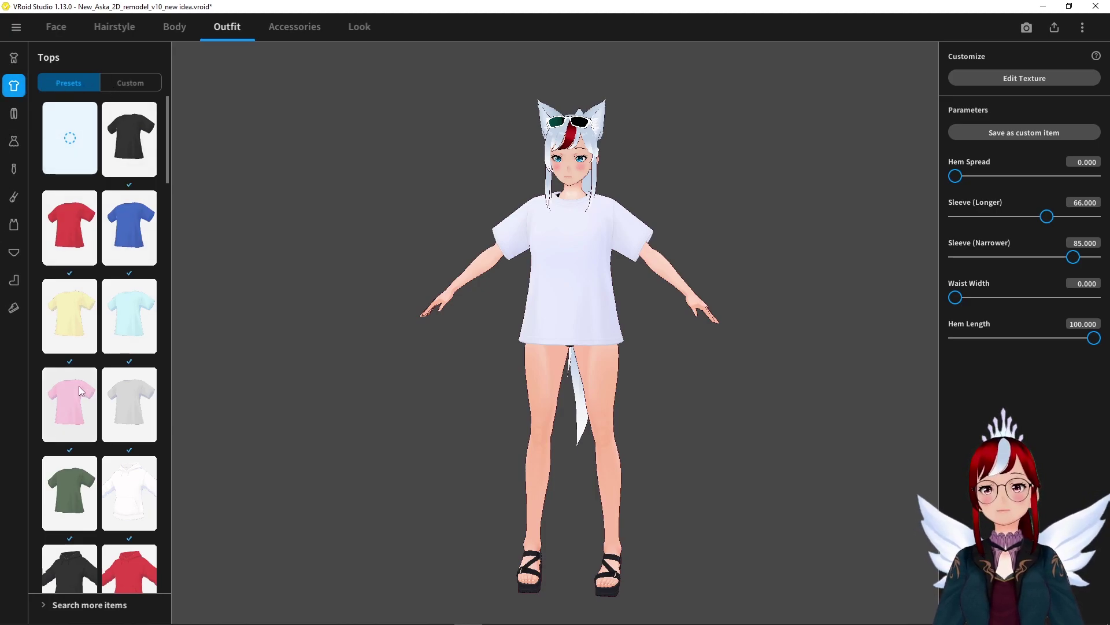
{"action": "right_click_drag", "start_coordinate": [381, 306], "coordinate": [462, 303]}
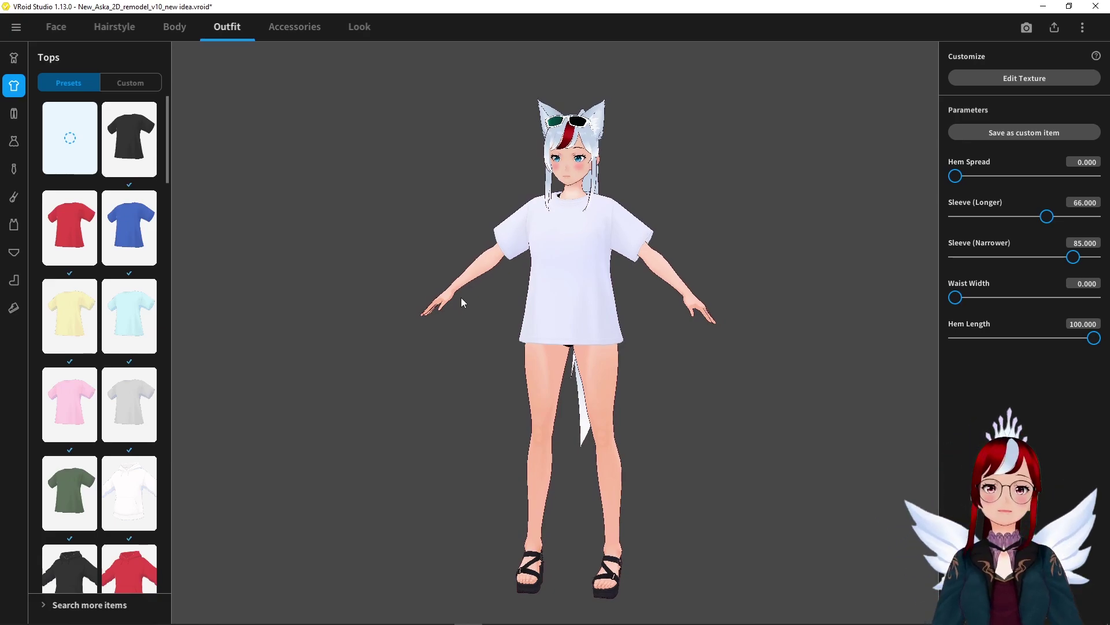
Look at the preset items available for the inner bottom and the inner top
{"action": "left_click", "coordinate": [14, 224]}
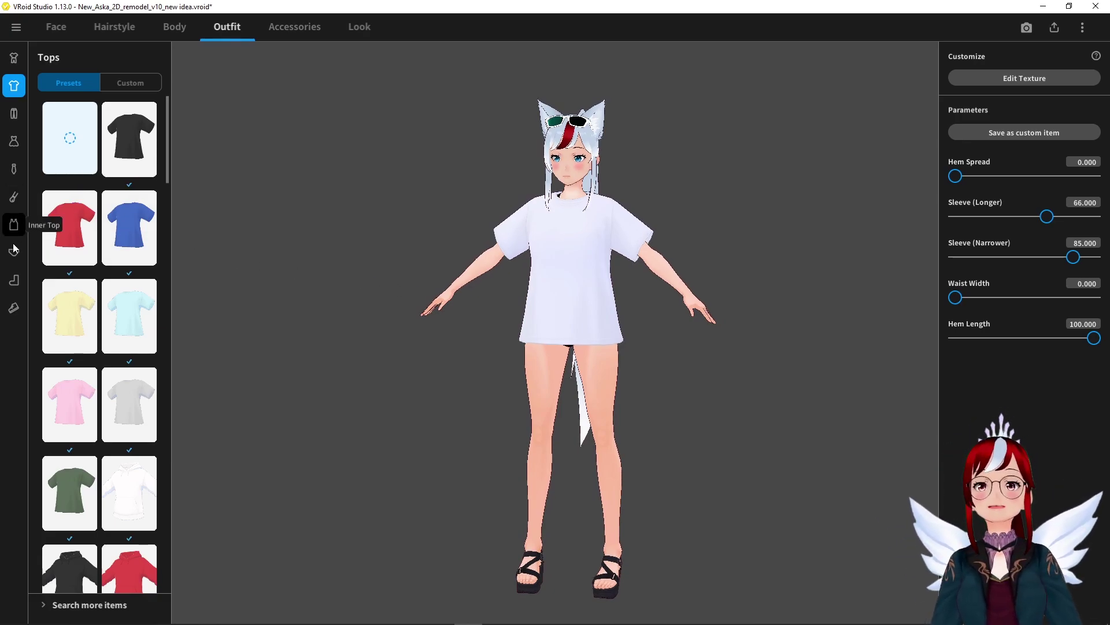
{"action": "left_click", "coordinate": [14, 250]}
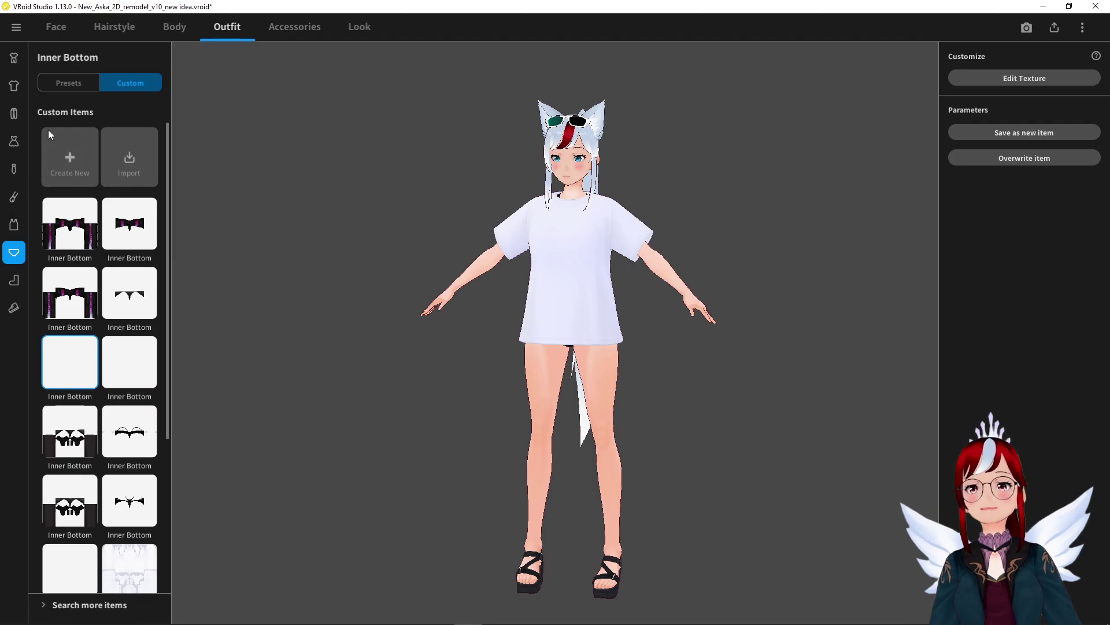
{"action": "left_click", "coordinate": [67, 84]}
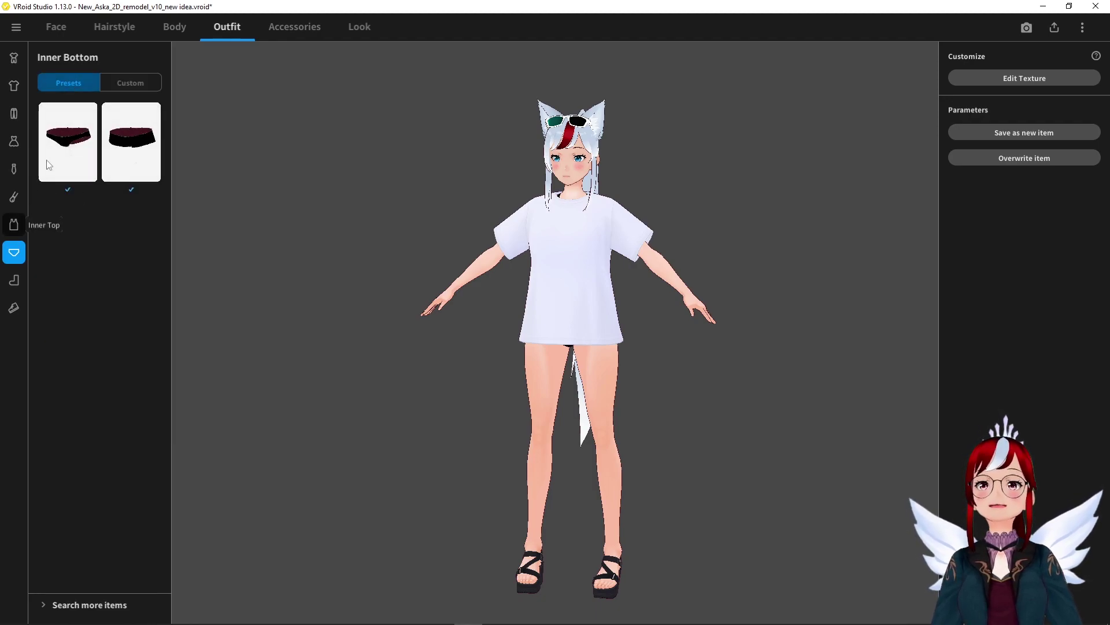
{"action": "left_click", "coordinate": [14, 224]}
{"action": "left_click", "coordinate": [67, 81]}
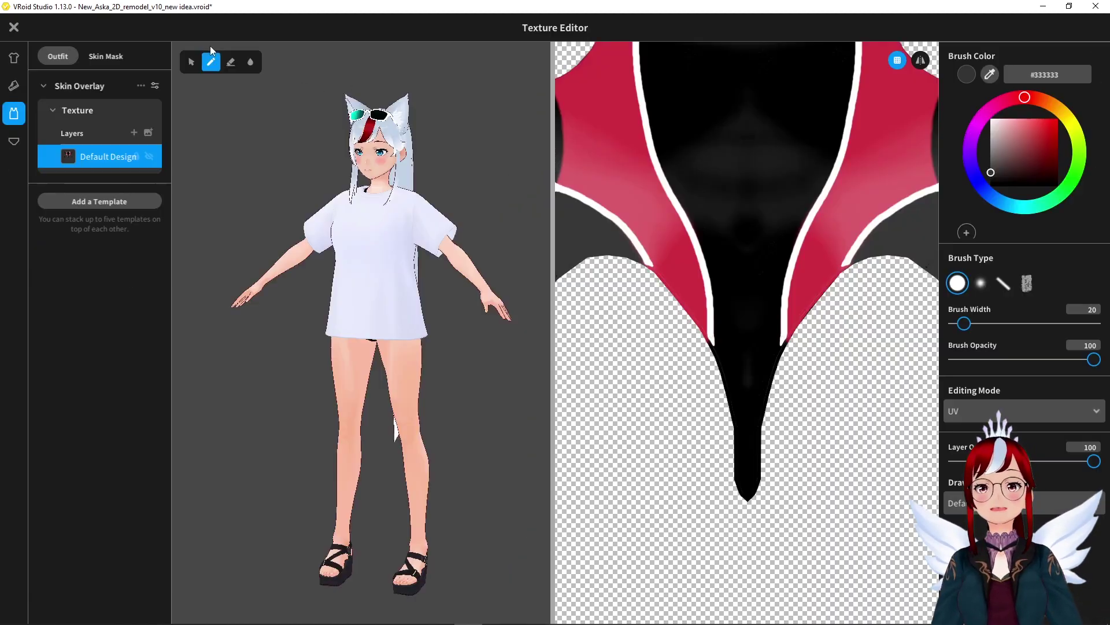
Examine the inner top's skin mask and its effect on the body, and leave the texture editor
{"action": "left_click", "coordinate": [106, 56]}
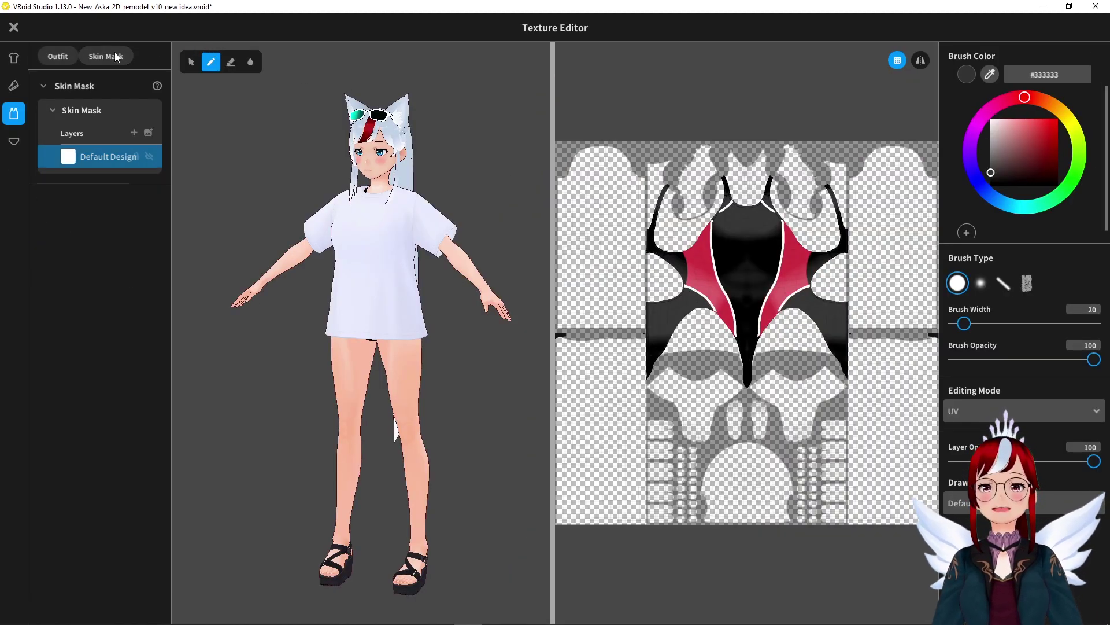
{"action": "left_click", "coordinate": [101, 153]}
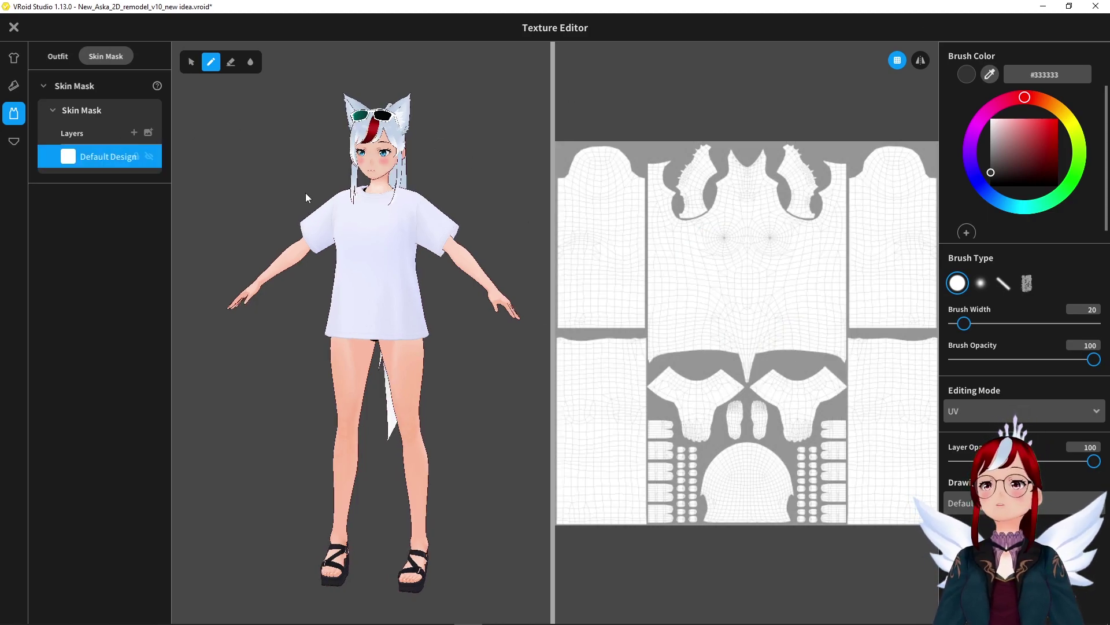
{"action": "mouse_move", "coordinate": [305, 192]}
{"action": "right_mouse_down"}
{"action": "mouse_move", "coordinate": [281, 193]}
{"action": "mouse_move", "coordinate": [293, 197]}
{"action": "right_mouse_up"}
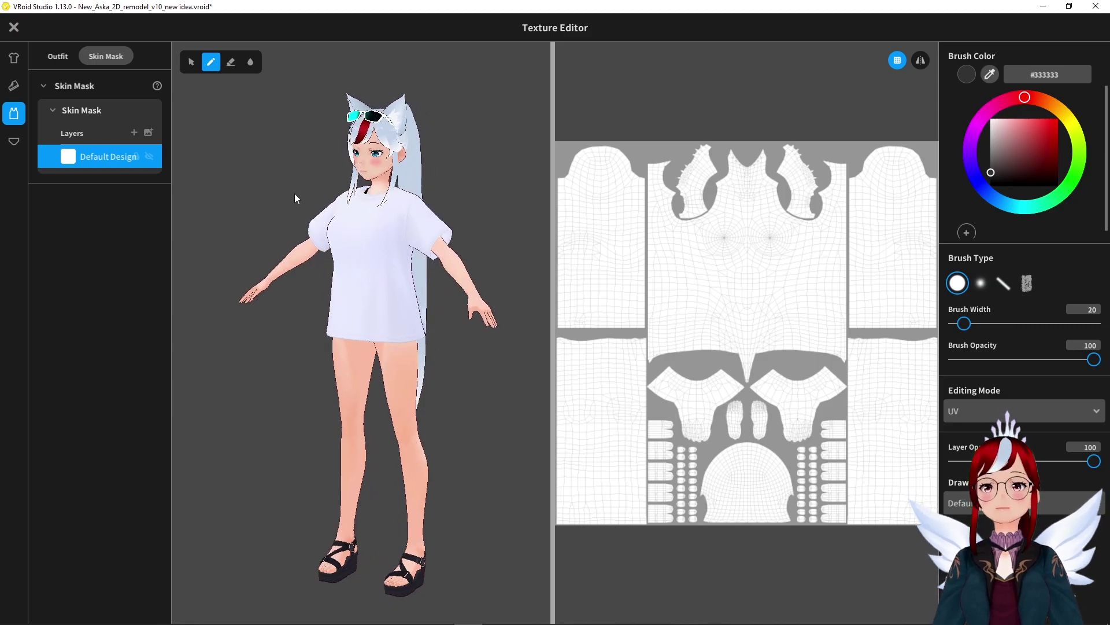
{"action": "left_click", "coordinate": [14, 27]}
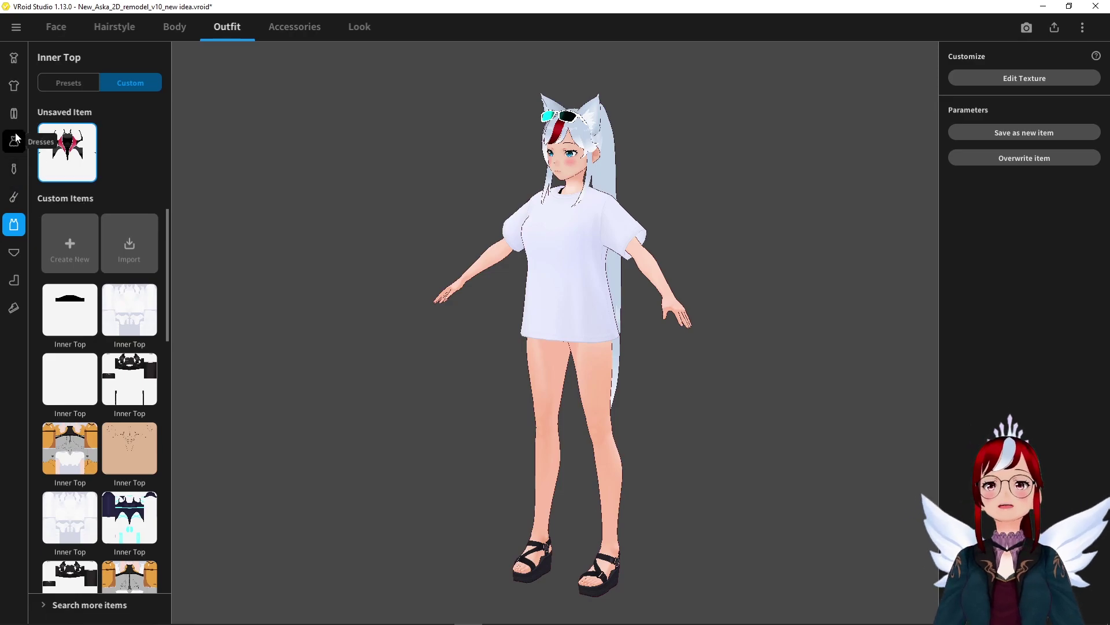
Open the white T-shirt's texture, look over the templates that can be stacked on it, and close without saving
{"action": "left_click", "coordinate": [15, 85]}
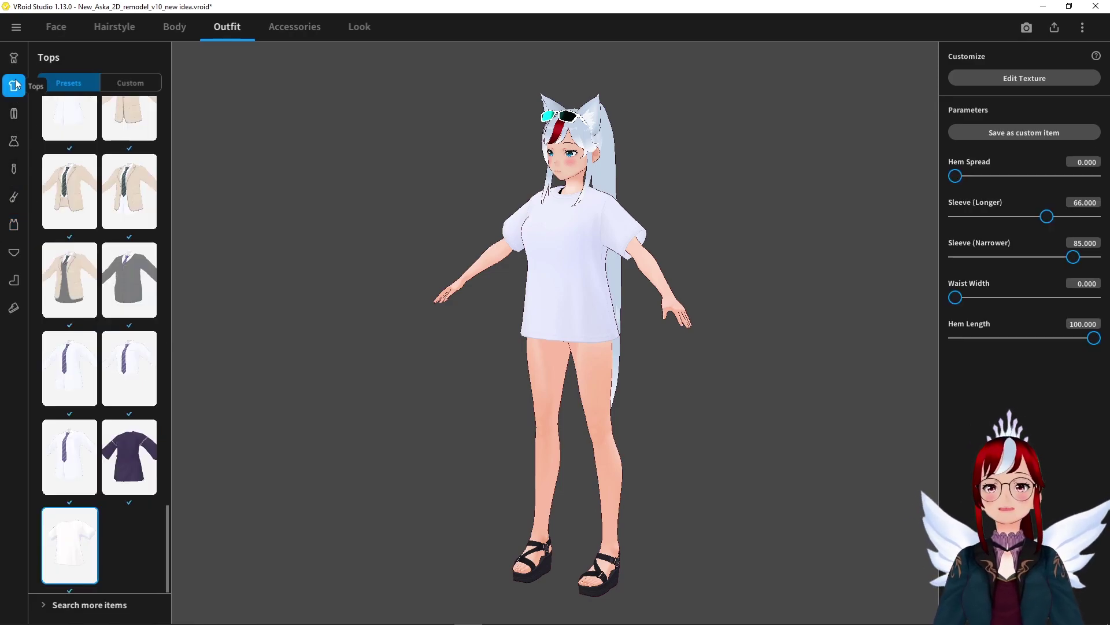
{"action": "left_click", "coordinate": [987, 79]}
{"action": "left_click", "coordinate": [112, 278]}
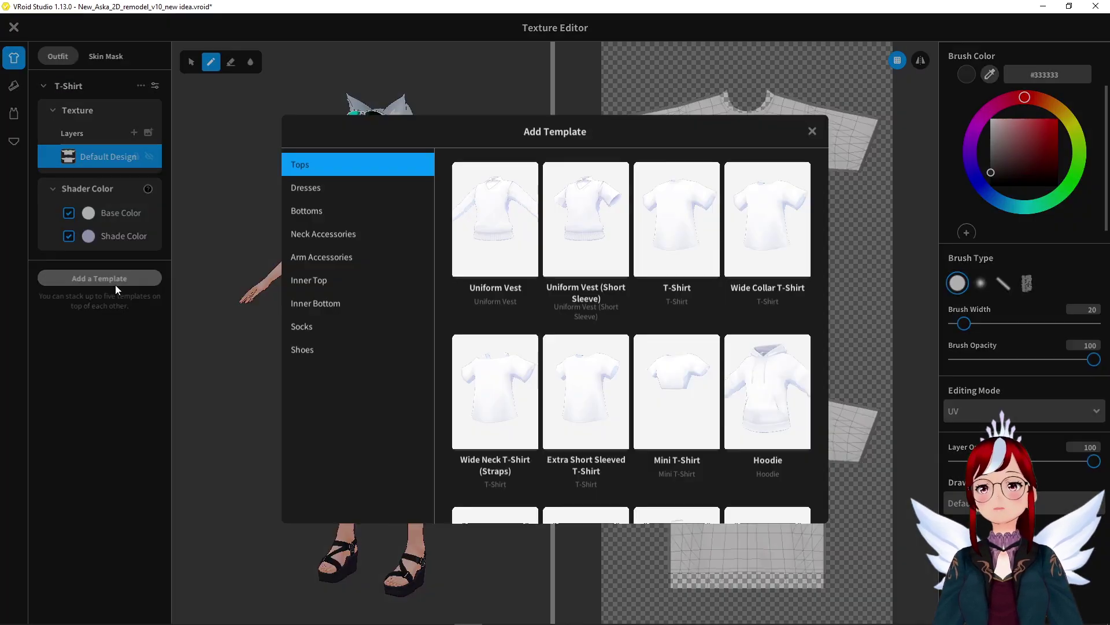
{"action": "left_click", "coordinate": [812, 135]}
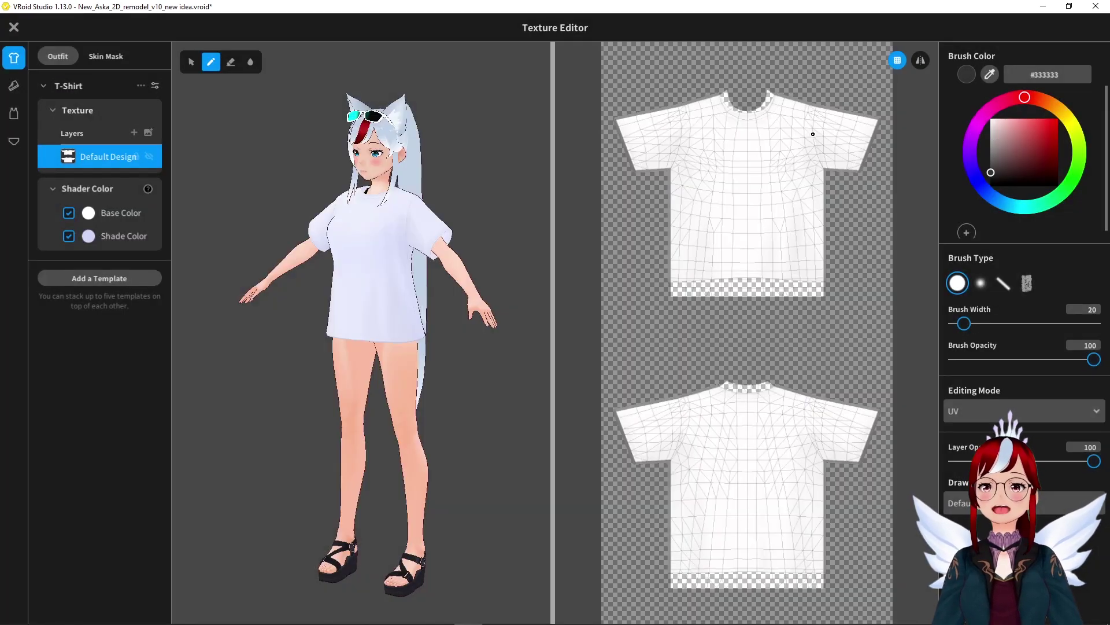
{"action": "left_click", "coordinate": [12, 28]}
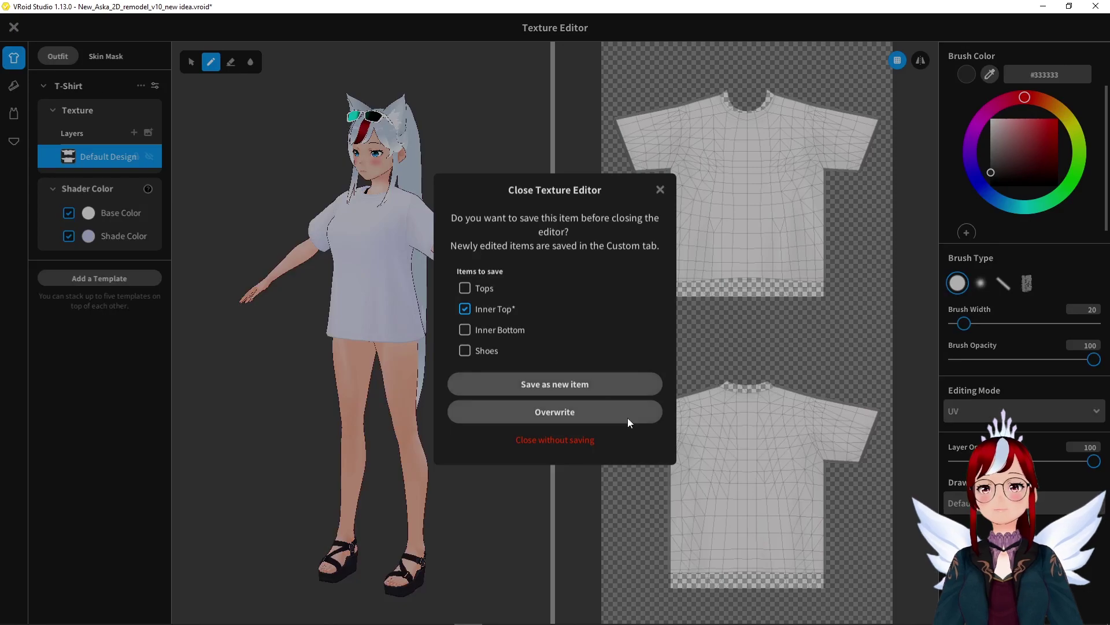
{"action": "left_click", "coordinate": [556, 440]}
Stack a second hoodie-type top template on the black hoodie's texture and tint its base color light pink
{"action": "left_click", "coordinate": [13, 224]}
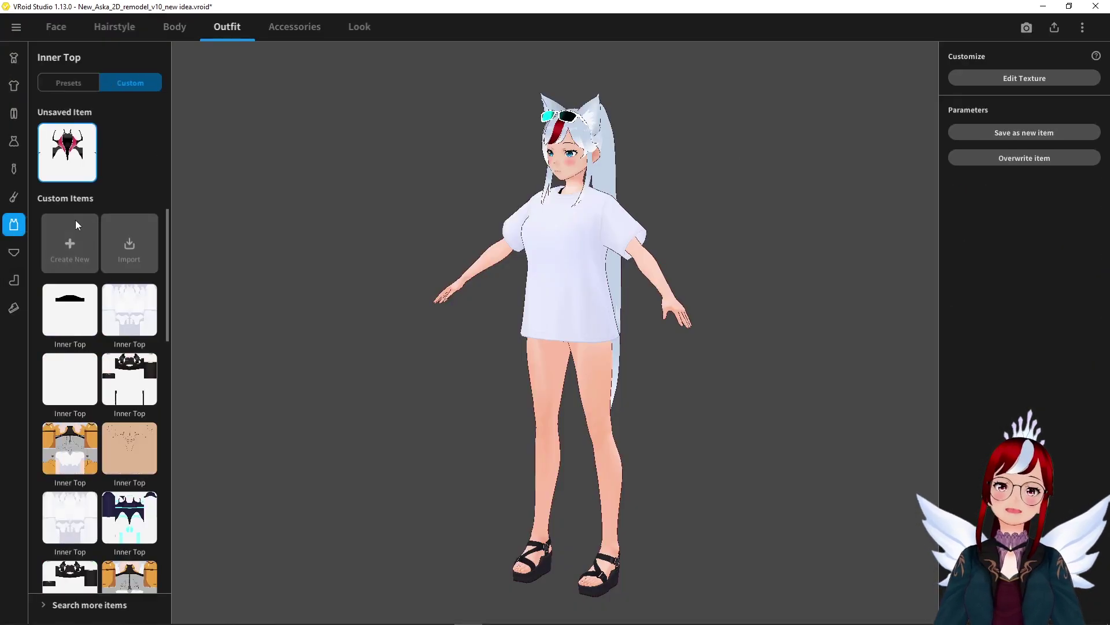
{"action": "left_click", "coordinate": [14, 86]}
{"action": "left_click", "coordinate": [1024, 79]}
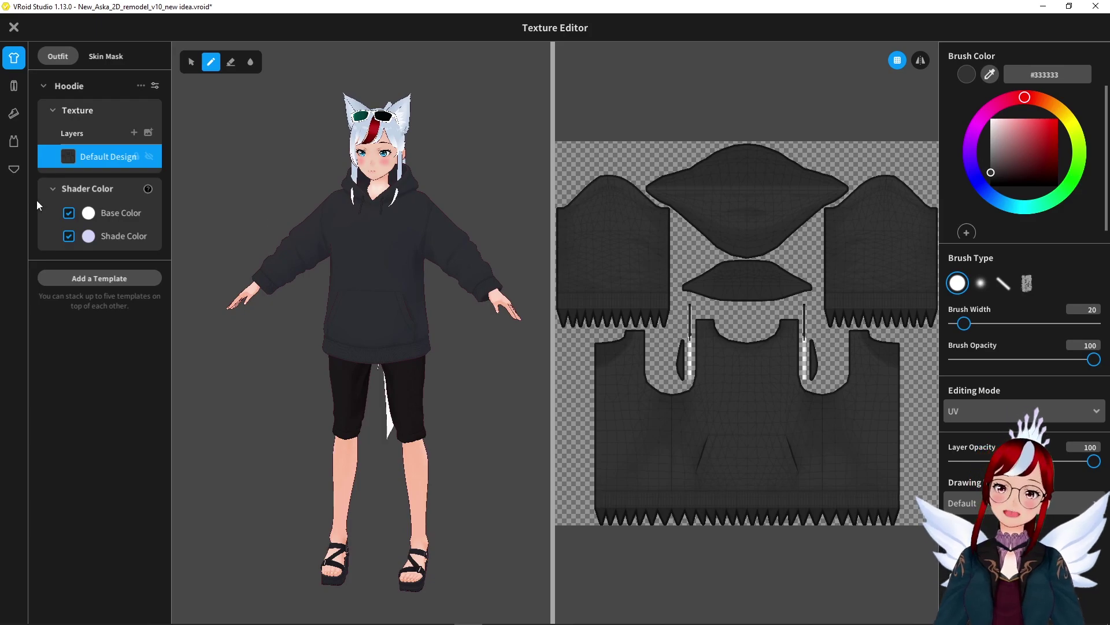
{"action": "left_click", "coordinate": [99, 278]}
{"action": "scroll", "coordinate": [620, 248], "scroll_direction": "down", "scroll_amount": 3}
{"action": "left_click", "coordinate": [503, 266]}
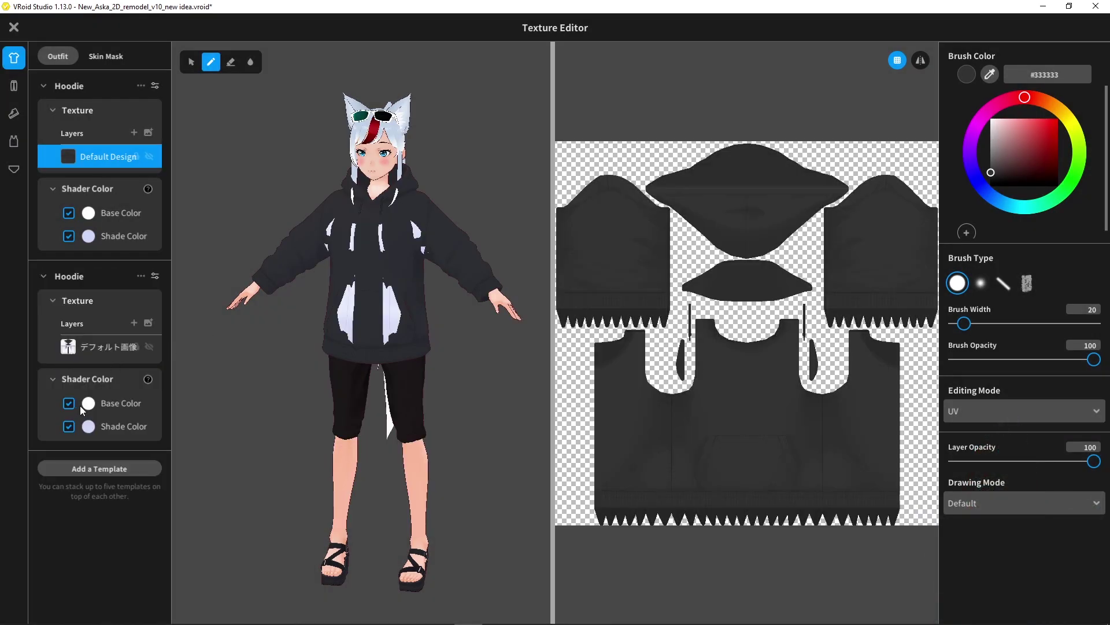
{"action": "left_click", "coordinate": [88, 403]}
{"action": "left_click_drag", "start_coordinate": [194, 244], "coordinate": [161, 248]}
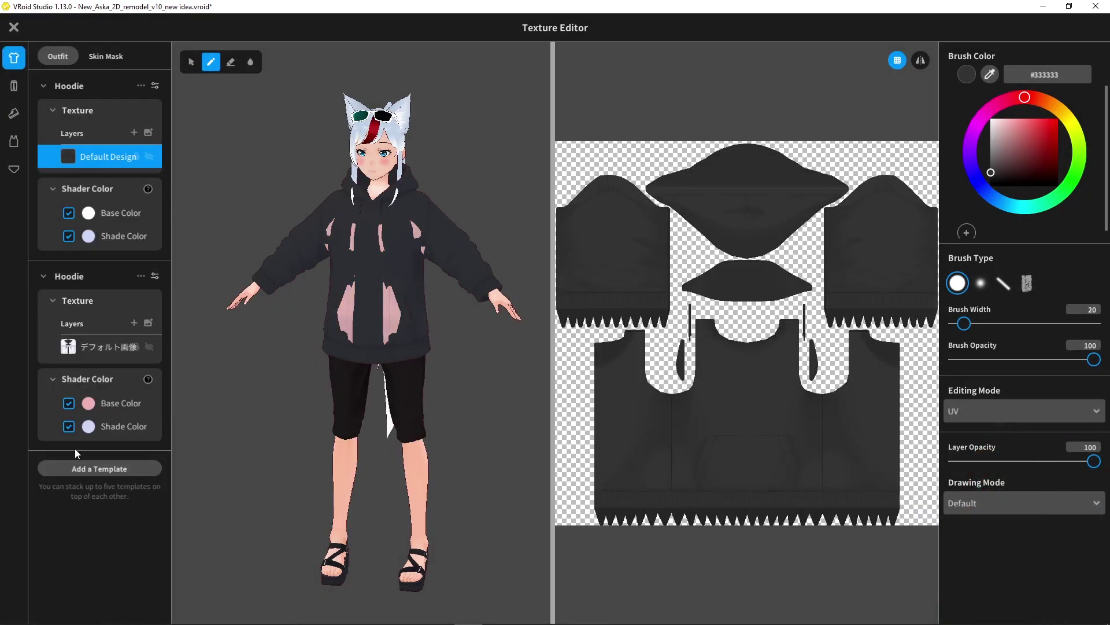
Stack the Dress (Long Sleeve) and Dress (Pencil Skirt) templates on the hoodie
{"action": "left_click", "coordinate": [99, 469]}
{"action": "left_click", "coordinate": [305, 185]}
{"action": "left_click", "coordinate": [496, 214]}
{"action": "scroll", "coordinate": [152, 420], "scroll_direction": "down", "scroll_amount": 2}
{"action": "left_click", "coordinate": [88, 575]}
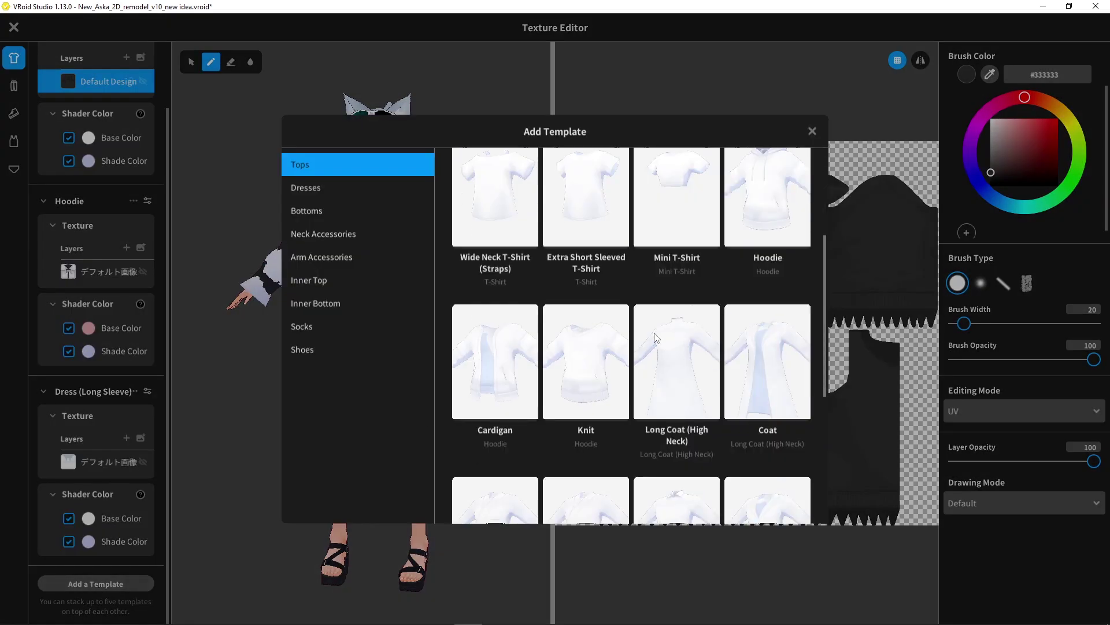
{"action": "left_click", "coordinate": [305, 187]}
{"action": "left_click", "coordinate": [767, 364]}
{"action": "scroll", "coordinate": [111, 434], "scroll_direction": "down", "scroll_amount": 2}
Import custom texture images into the default layers of the pencil skirt dress and the long sleeve dress
{"action": "right_click", "coordinate": [109, 463]}
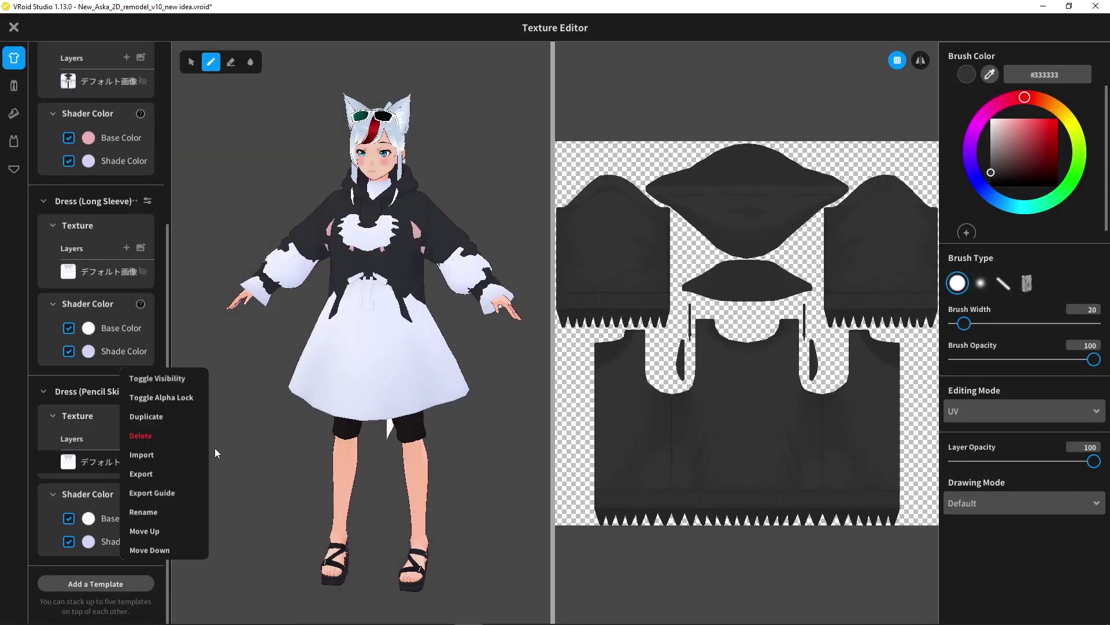
{"action": "left_click", "coordinate": [142, 455]}
{"action": "key", "text": "Escape"}
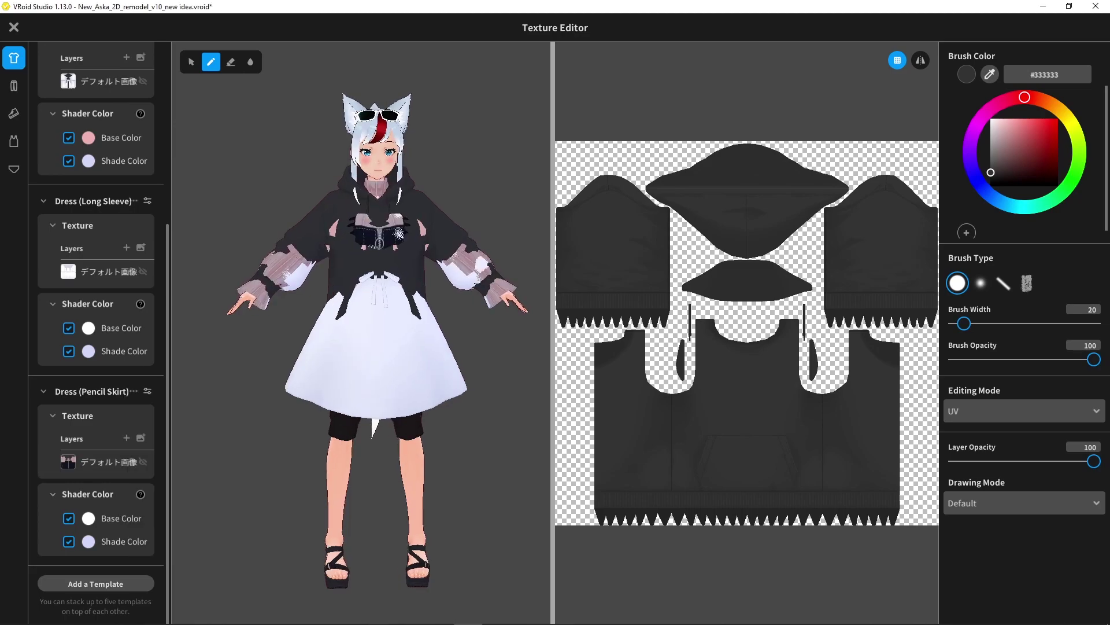
{"action": "scroll", "coordinate": [84, 454], "scroll_direction": "up", "scroll_amount": 3}
{"action": "scroll", "coordinate": [85, 454], "scroll_direction": "down", "scroll_amount": 3}
{"action": "right_click", "coordinate": [115, 271]}
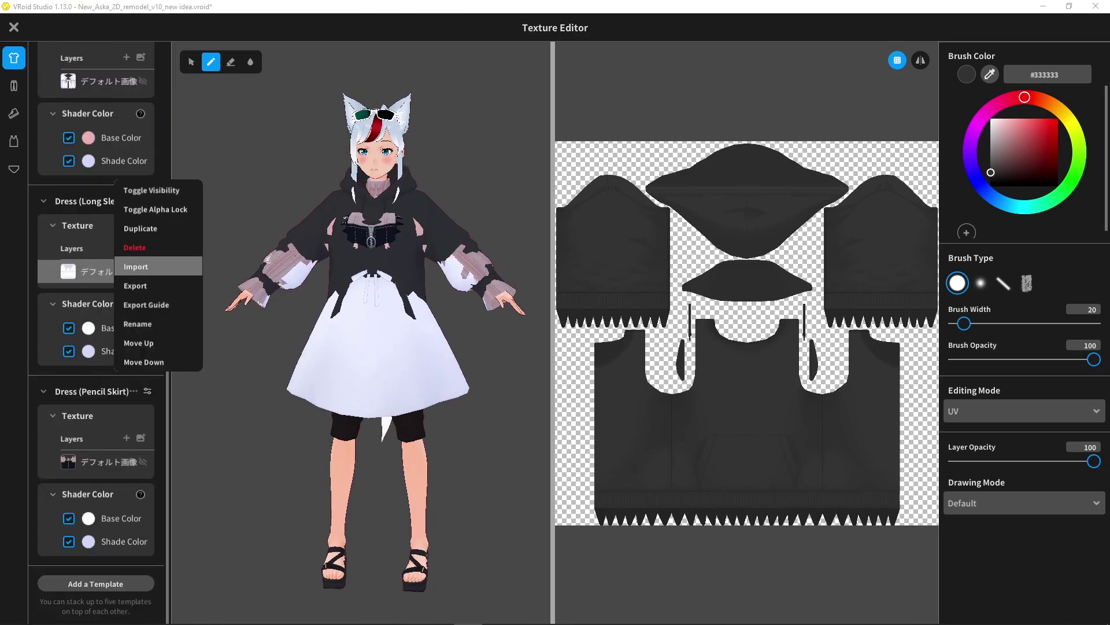
{"action": "left_click", "coordinate": [142, 266]}
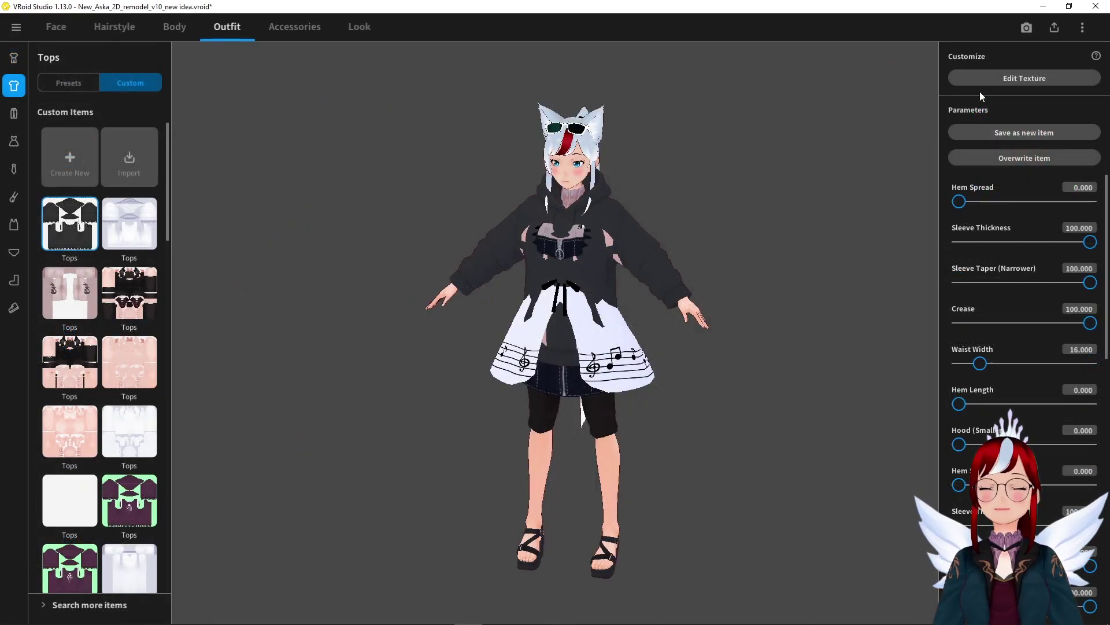
Set up a VRM export with Delete Transparent Meshes turned off and expand the material reduction options
{"action": "left_click", "coordinate": [1055, 28]}
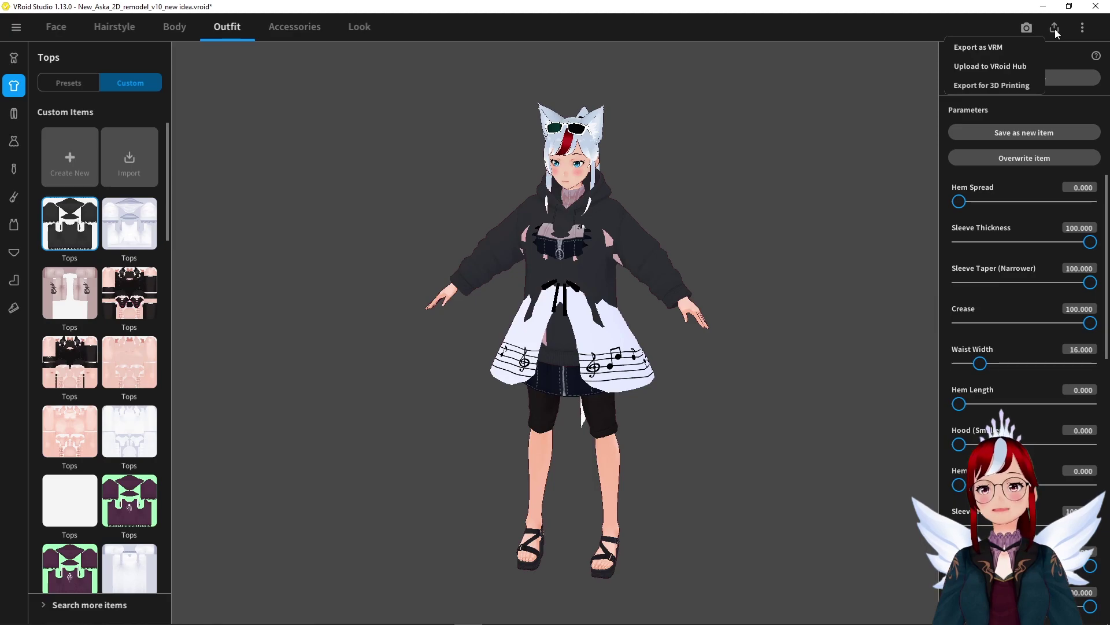
{"action": "left_click", "coordinate": [995, 46]}
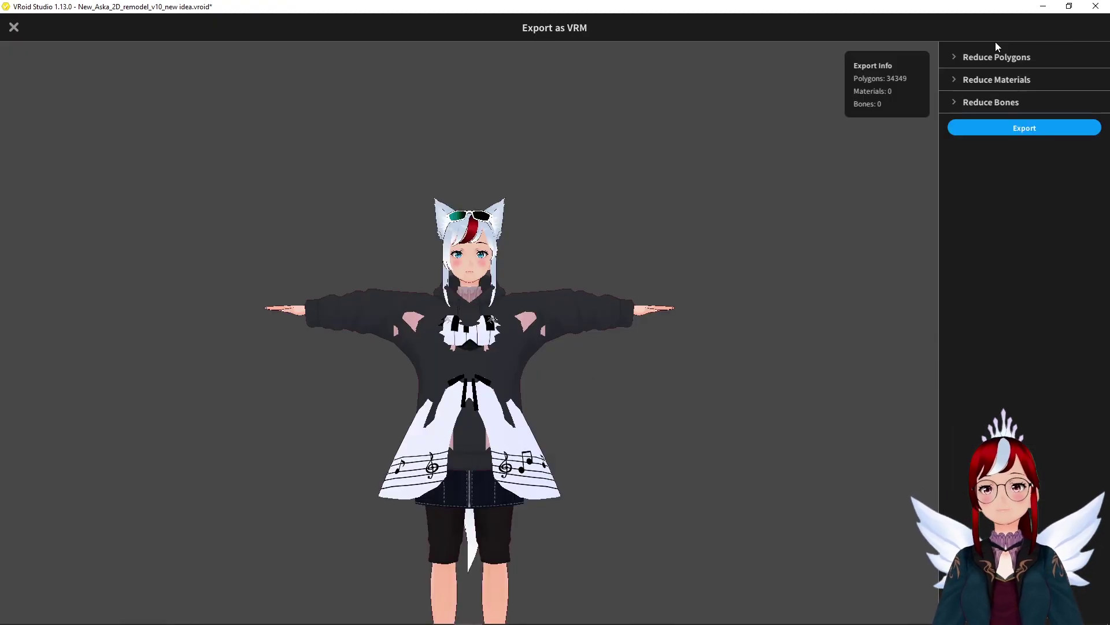
{"action": "left_click", "coordinate": [949, 57]}
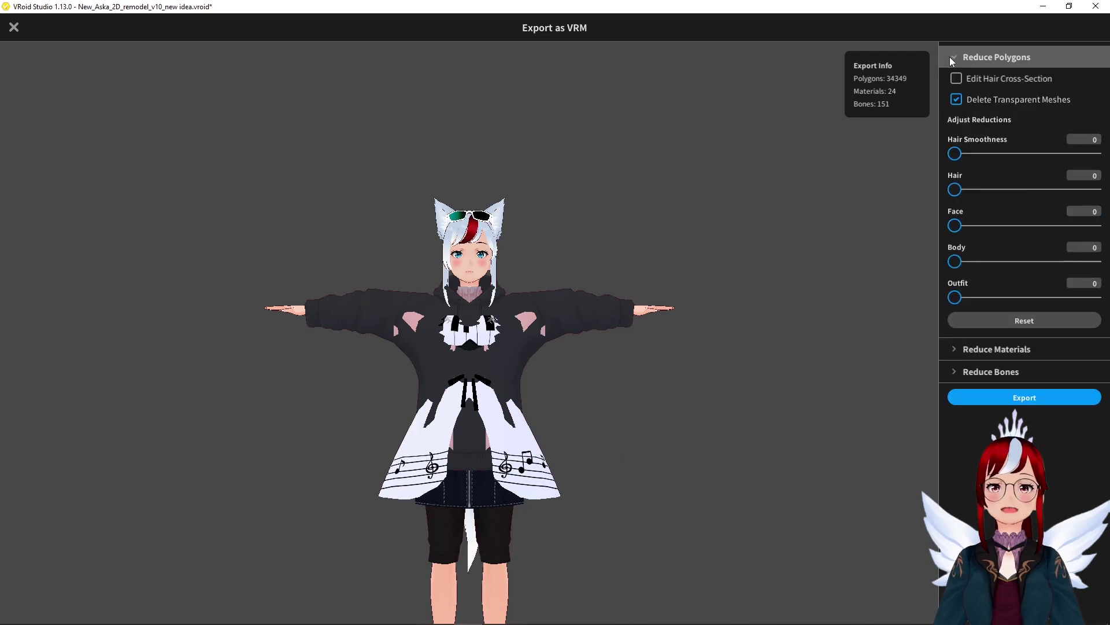
{"action": "left_click", "coordinate": [960, 99]}
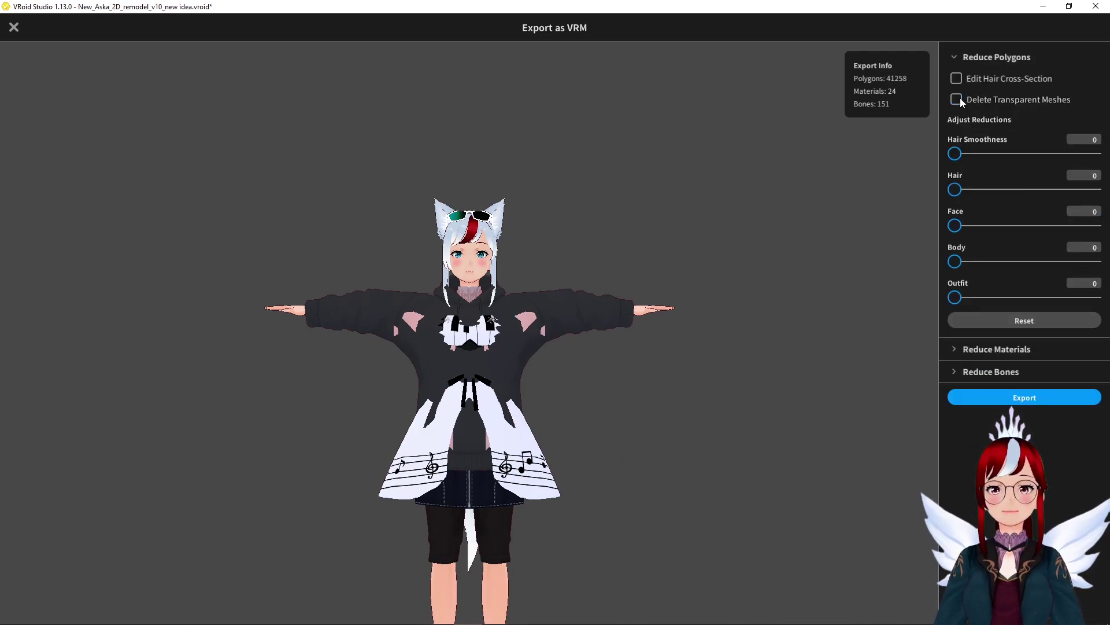
{"action": "left_click", "coordinate": [950, 347]}
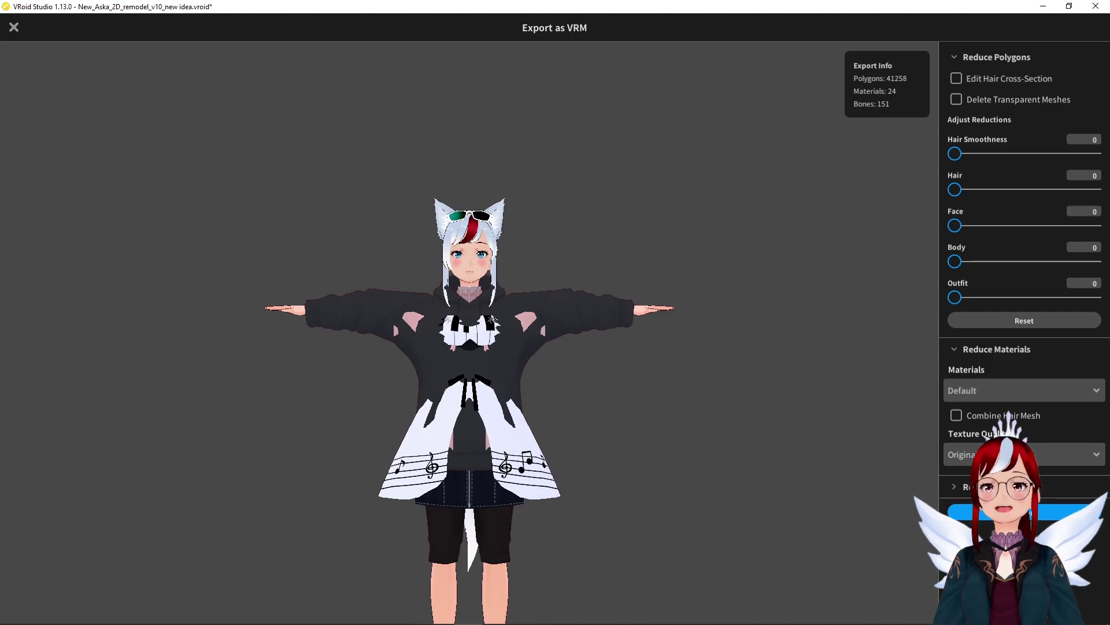
Proceed with the export to the VRM settings and open the avatar title for editing
{"action": "left_click", "coordinate": [1024, 511]}
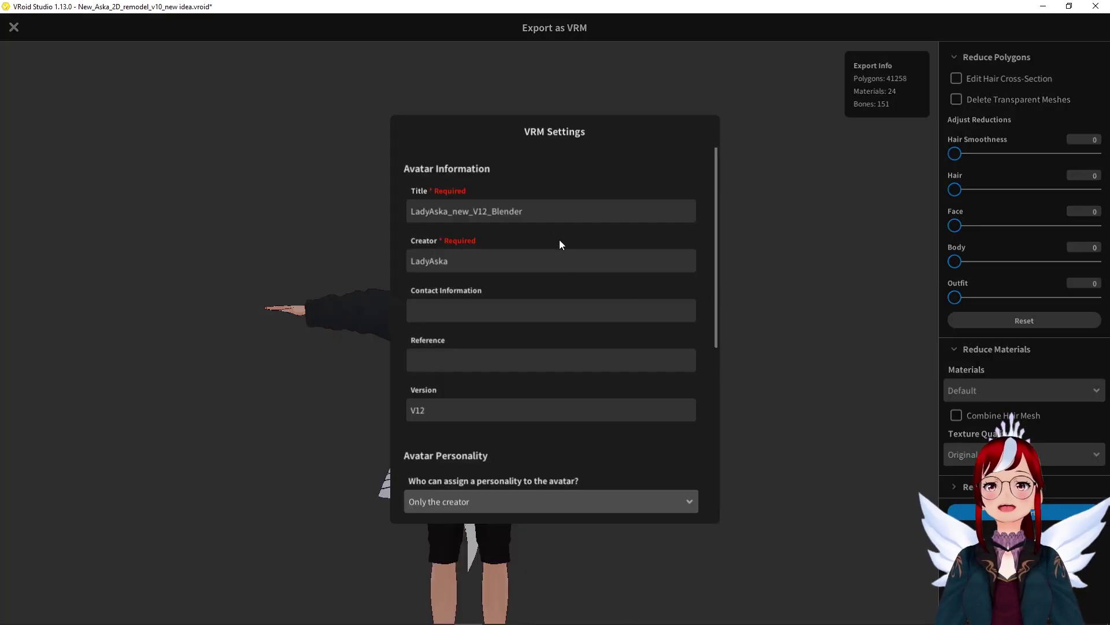
{"action": "left_click", "coordinate": [566, 212]}
{"action": "left_click_drag", "start_coordinate": [566, 212], "coordinate": [453, 210]}
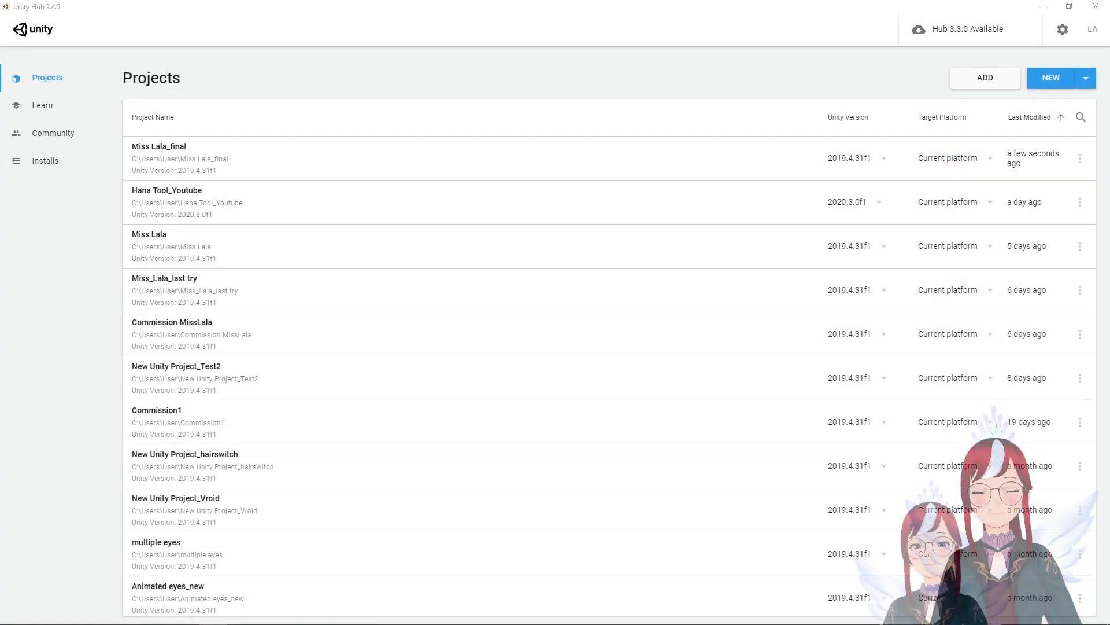
In Unity Hub, create a 3D project named "Outfit Toggles" with Unity version 2019.4.31f1
{"action": "left_click", "coordinate": [1086, 79]}
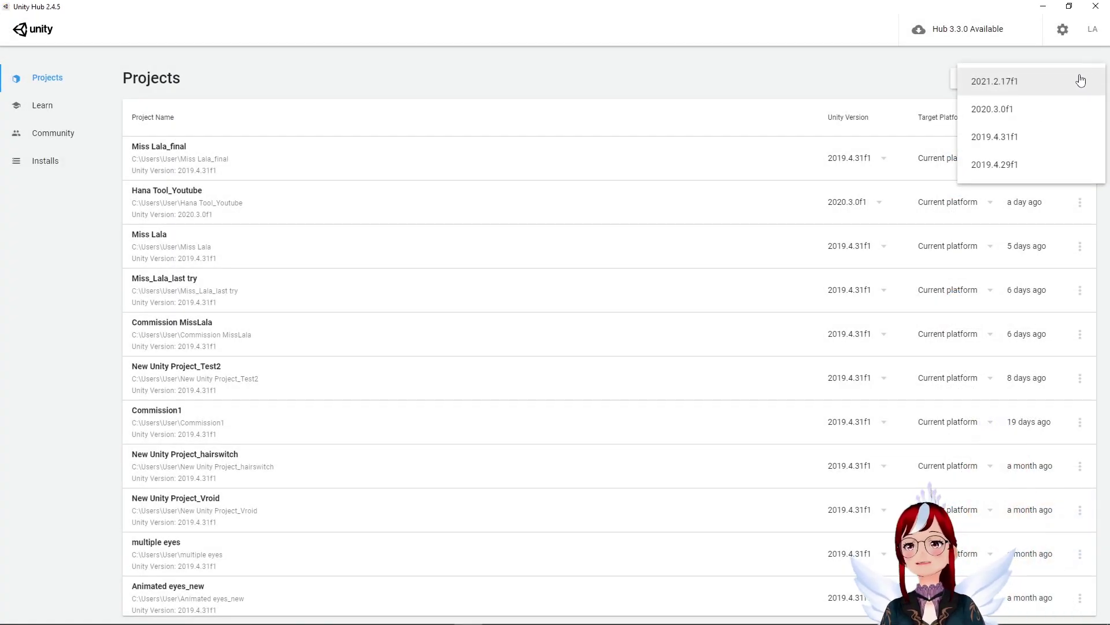
{"action": "left_click", "coordinate": [1044, 141]}
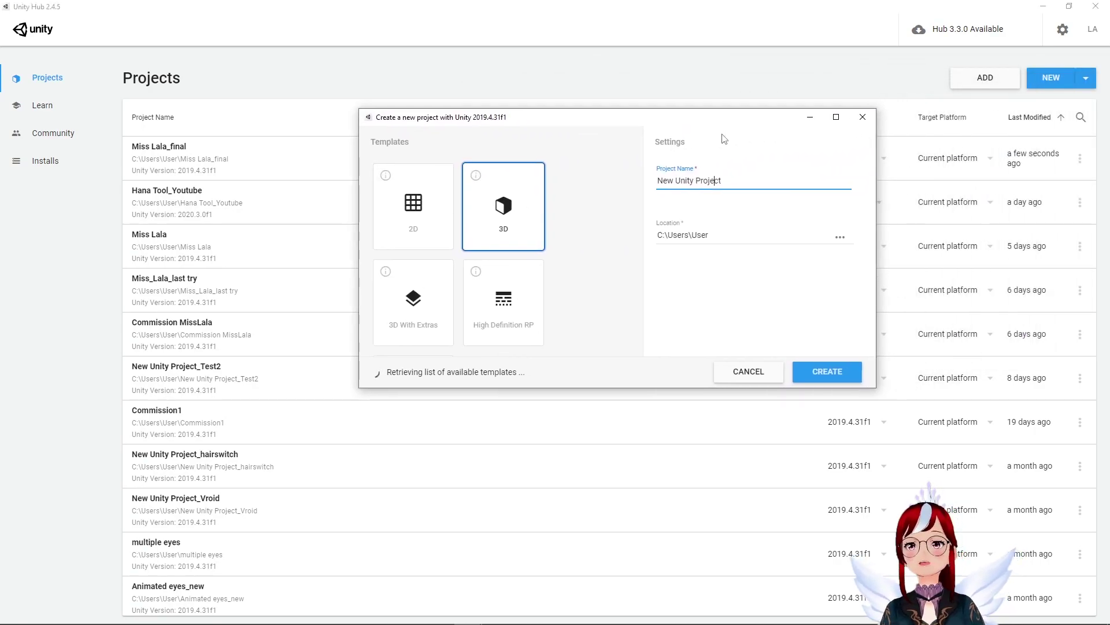
{"action": "type", "text": "Ou"}
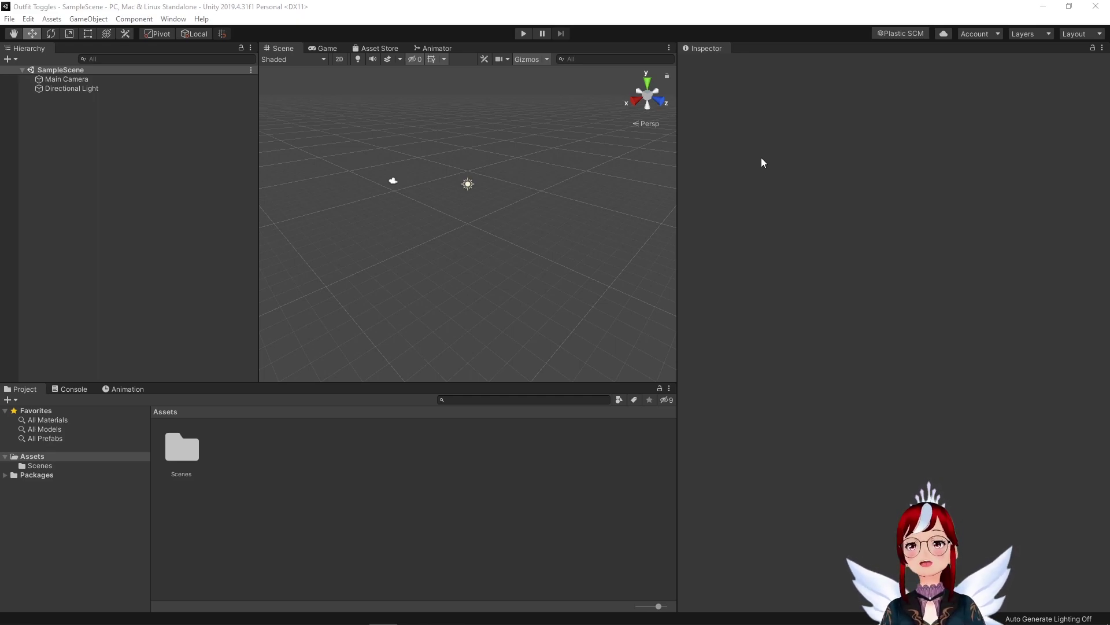
Import the UniVRM custom package into the project and accept all of its recommended project settings
{"action": "left_click", "coordinate": [51, 19]}
{"action": "mouse_move", "coordinate": [111, 164]}
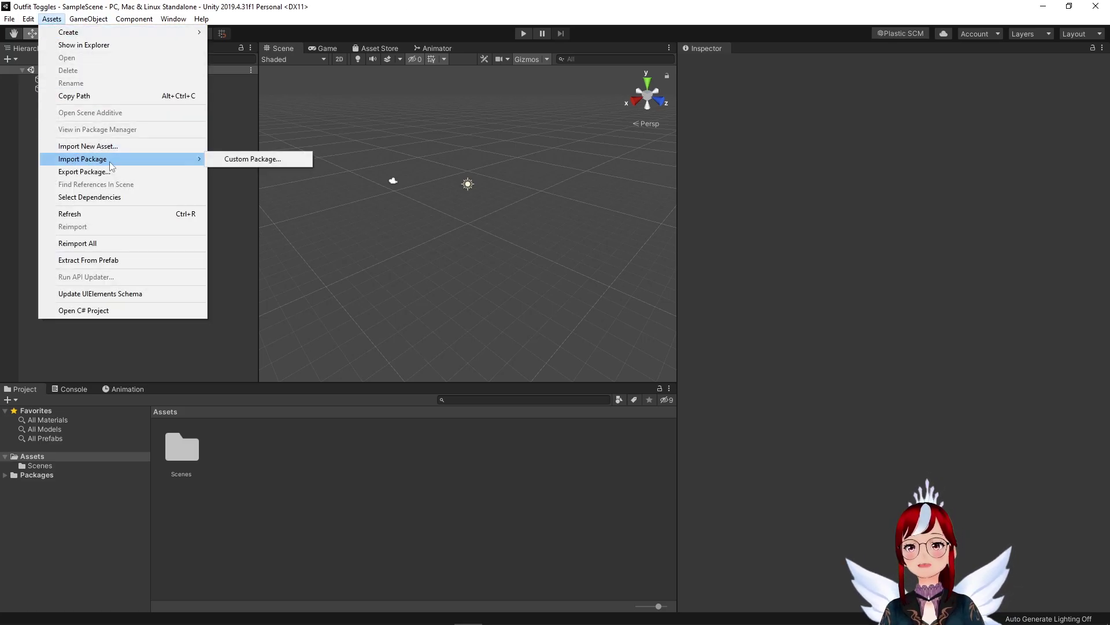
{"action": "left_click", "coordinate": [253, 159]}
{"action": "left_click", "coordinate": [454, 316]}
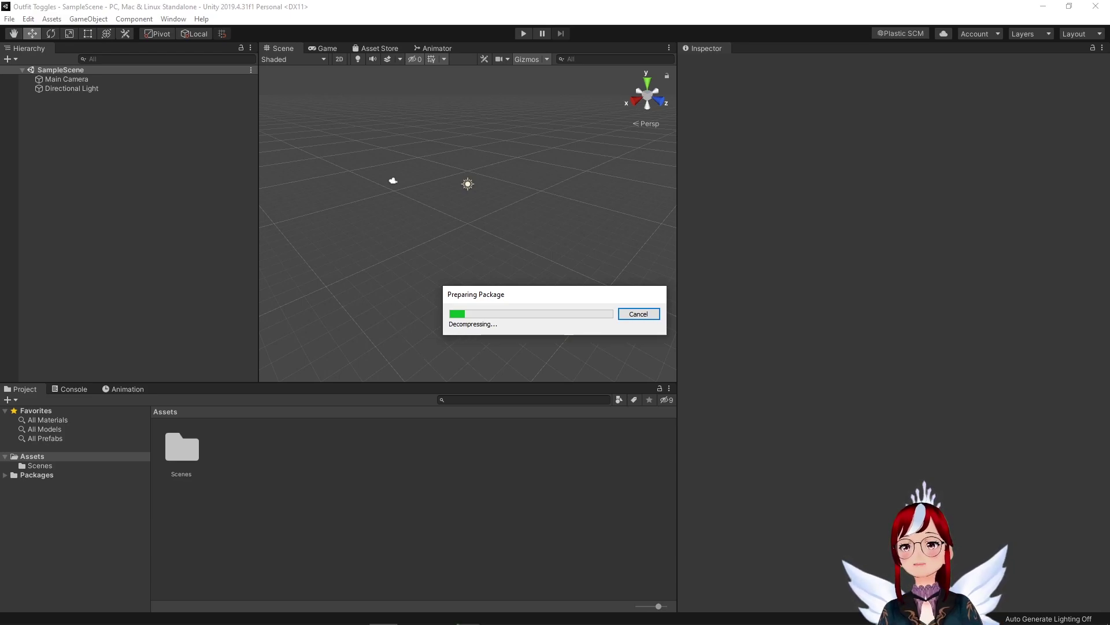
{"action": "left_click", "coordinate": [762, 388]}
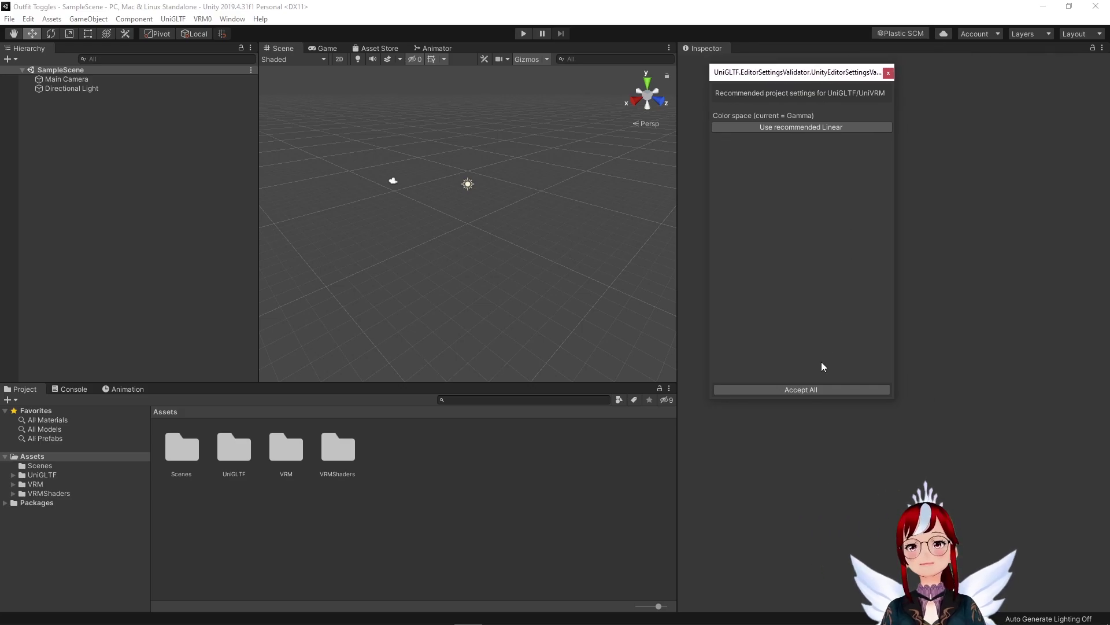
{"action": "left_click", "coordinate": [804, 389]}
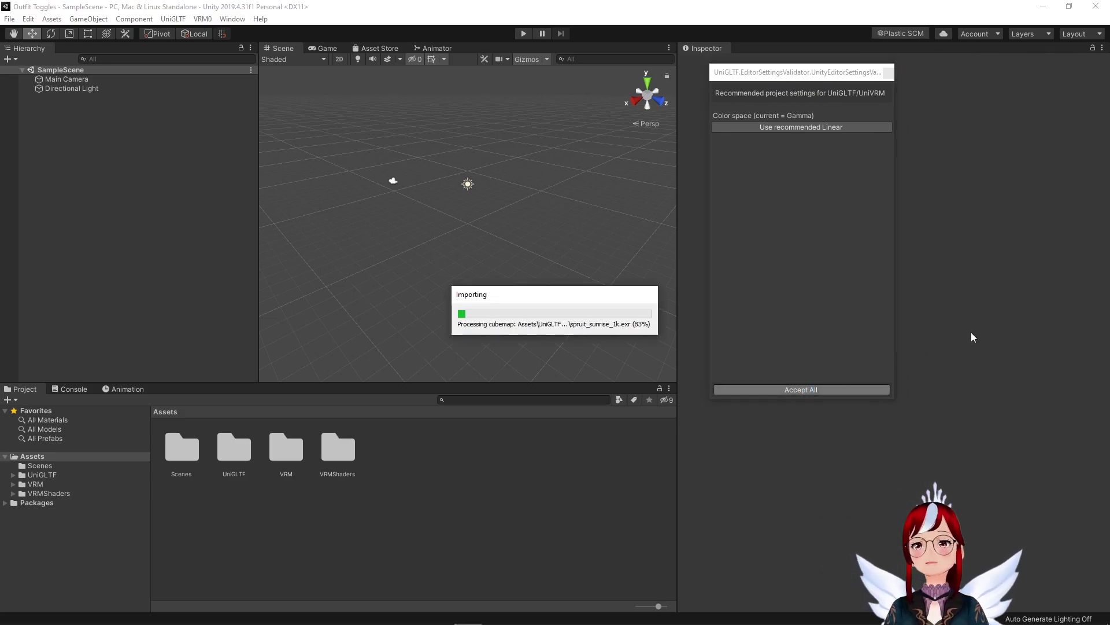
Create a folder named "Clothing toggles" in the project's Assets
{"action": "right_click", "coordinate": [418, 481]}
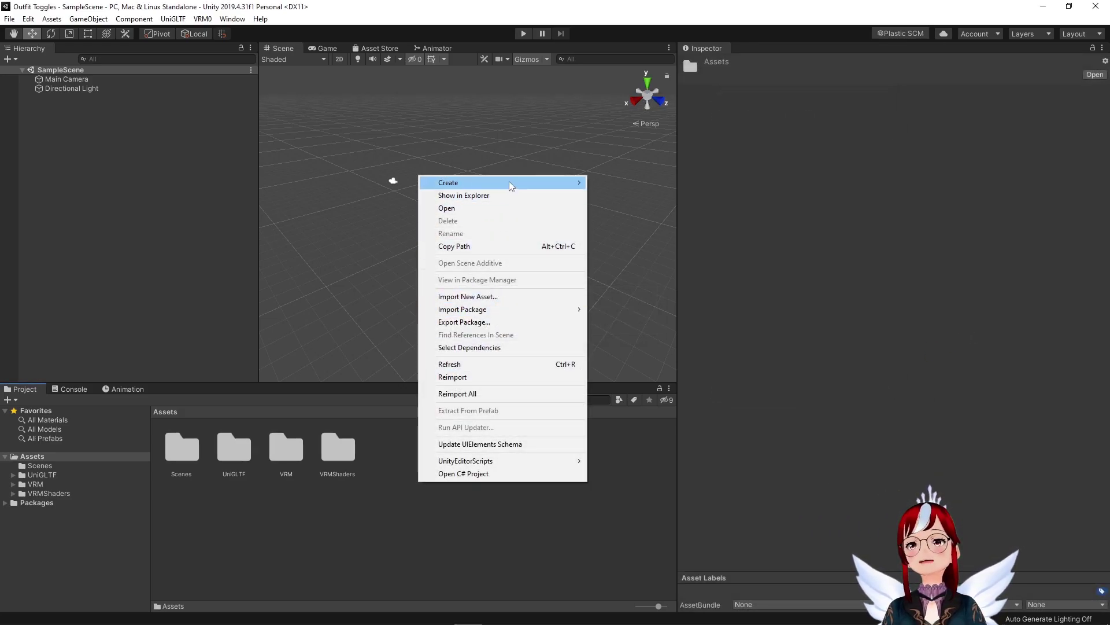
{"action": "mouse_move", "coordinate": [511, 184]}
{"action": "left_click", "coordinate": [639, 179]}
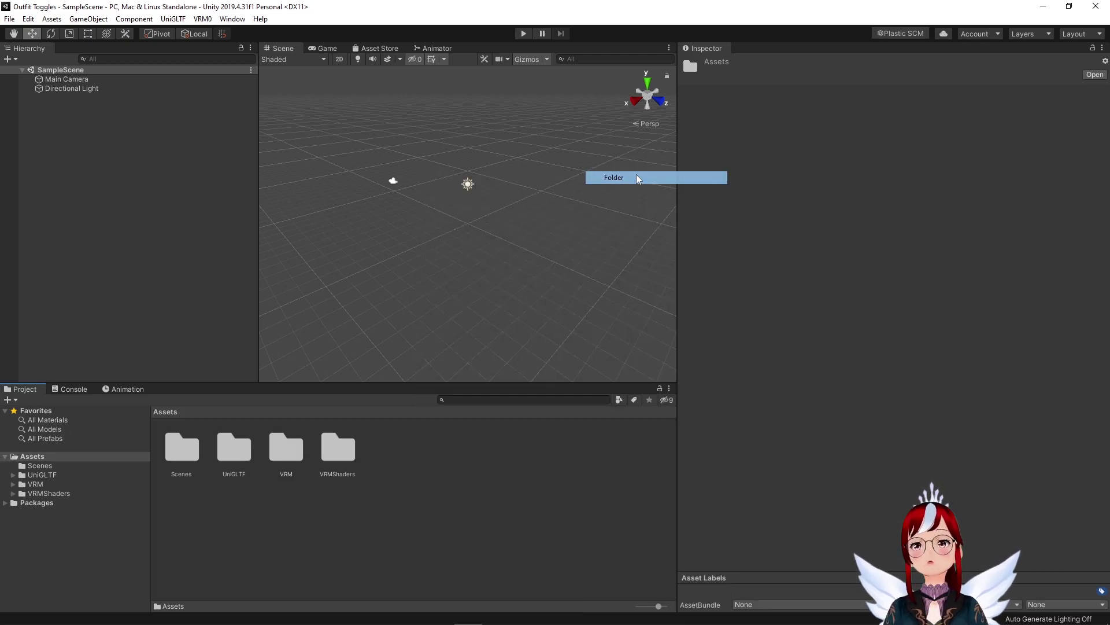
{"action": "type", "text": "Cl"}
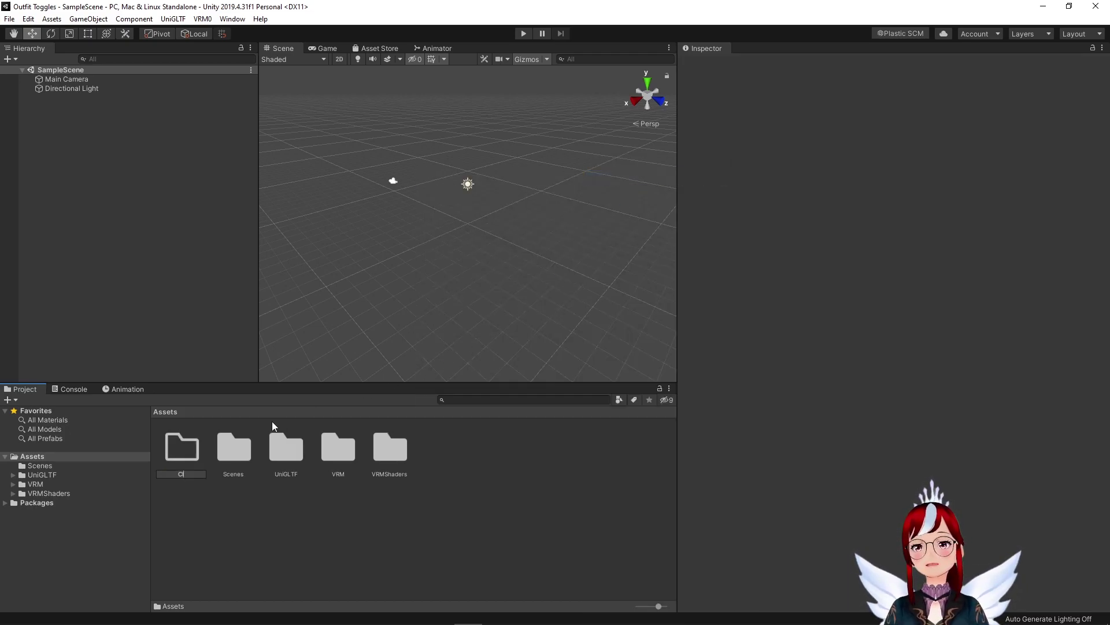
{"action": "type", "text": "othing togglw"}
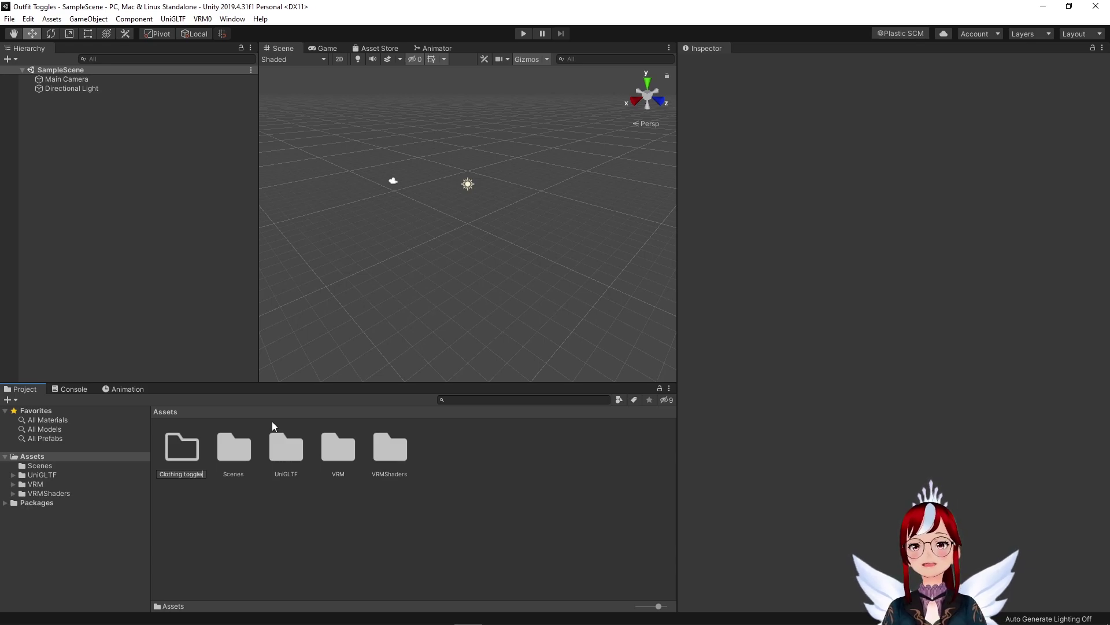
{"action": "key", "text": "BackSpace"}
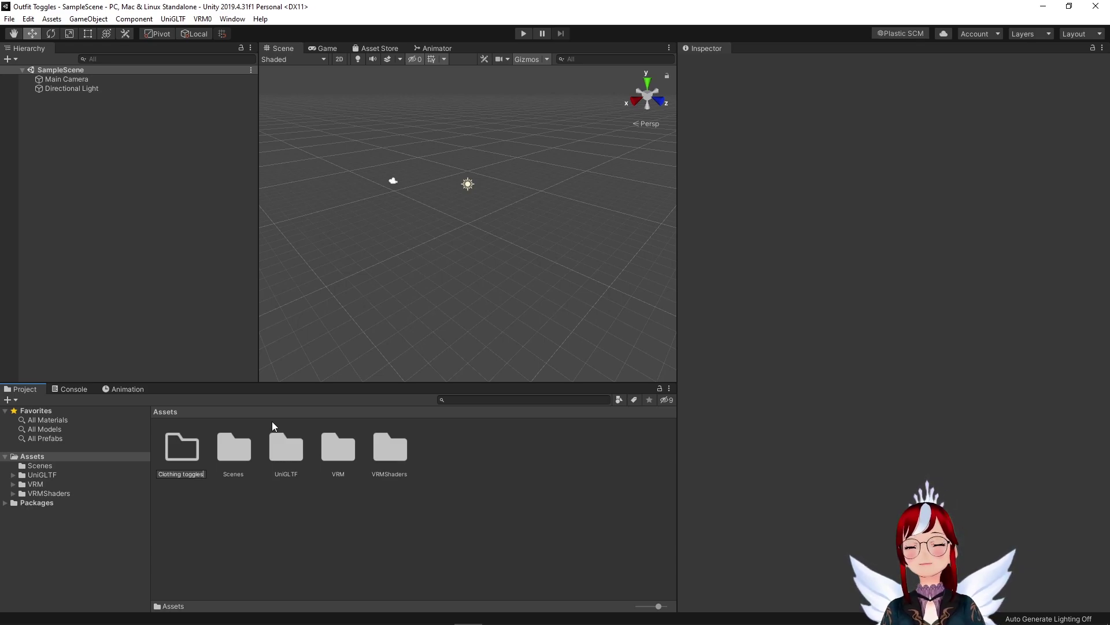
Import the exported avatar VRM into the Clothing toggles folder and place its prefab in the scene, facing the view
{"action": "left_click_drag", "start_coordinate": [786, 165], "coordinate": [216, 383]}
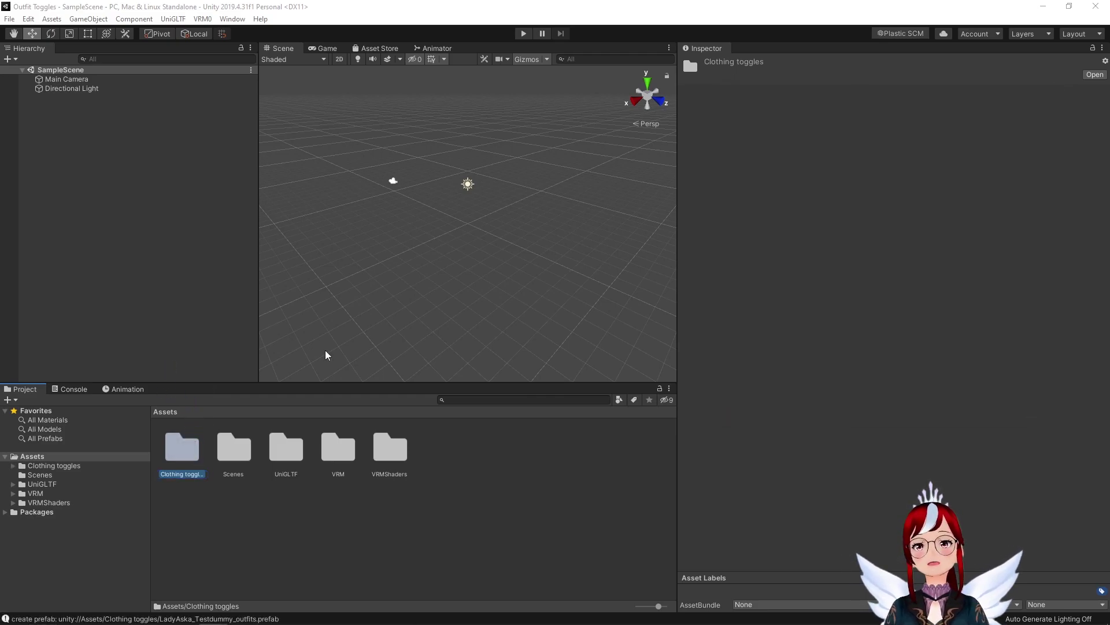
{"action": "double_click", "coordinate": [182, 450]}
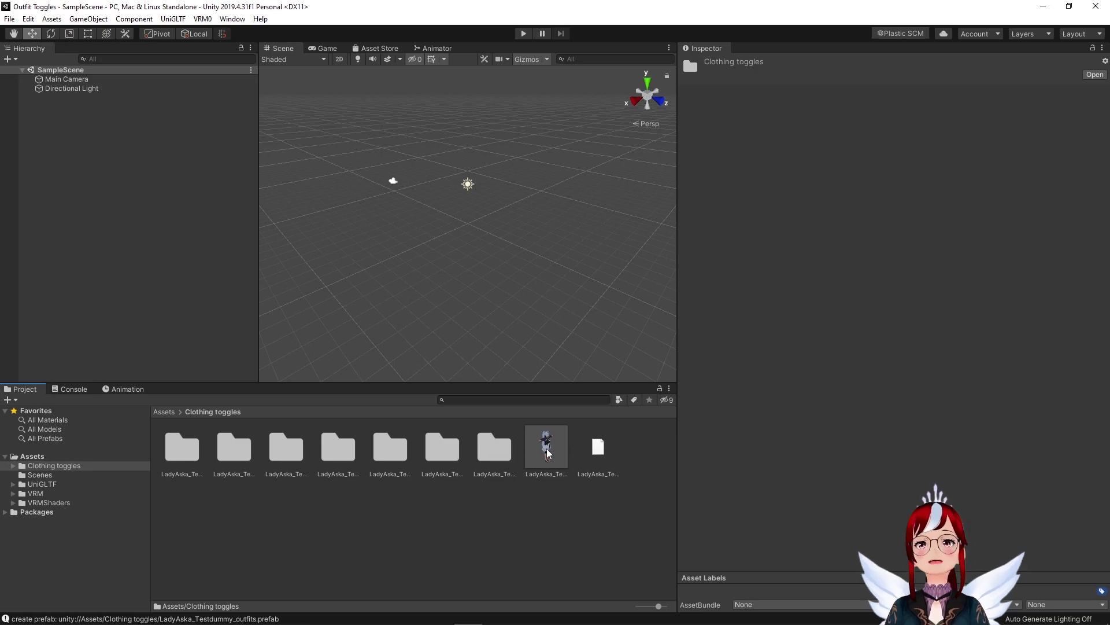
{"action": "left_click_drag", "start_coordinate": [547, 453], "coordinate": [182, 287]}
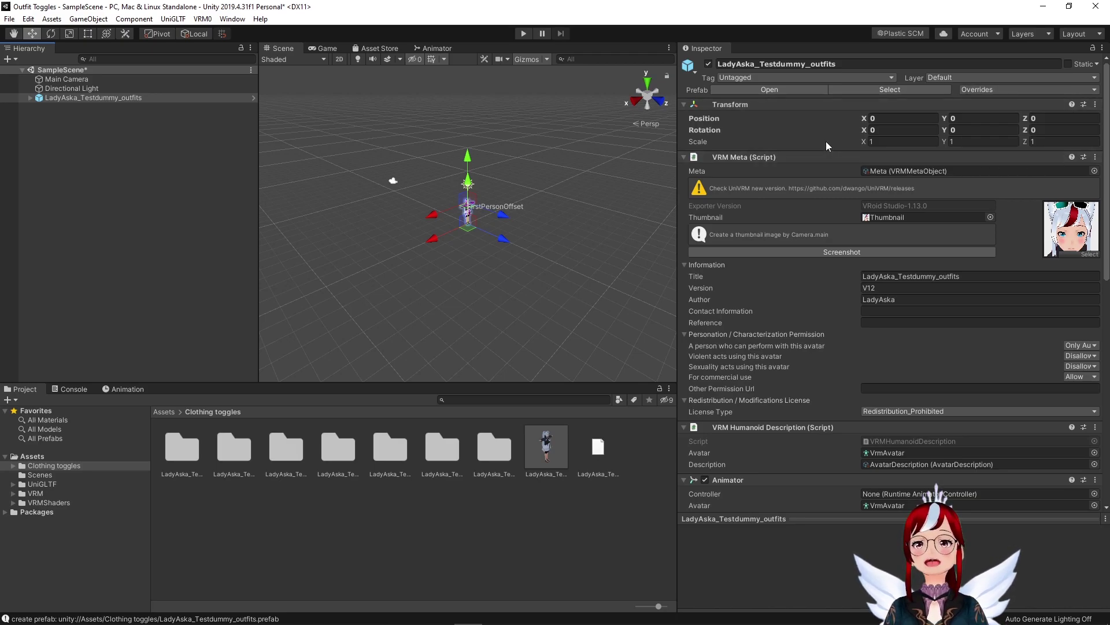
{"action": "scroll", "coordinate": [529, 186], "scroll_direction": "up", "scroll_amount": 3}
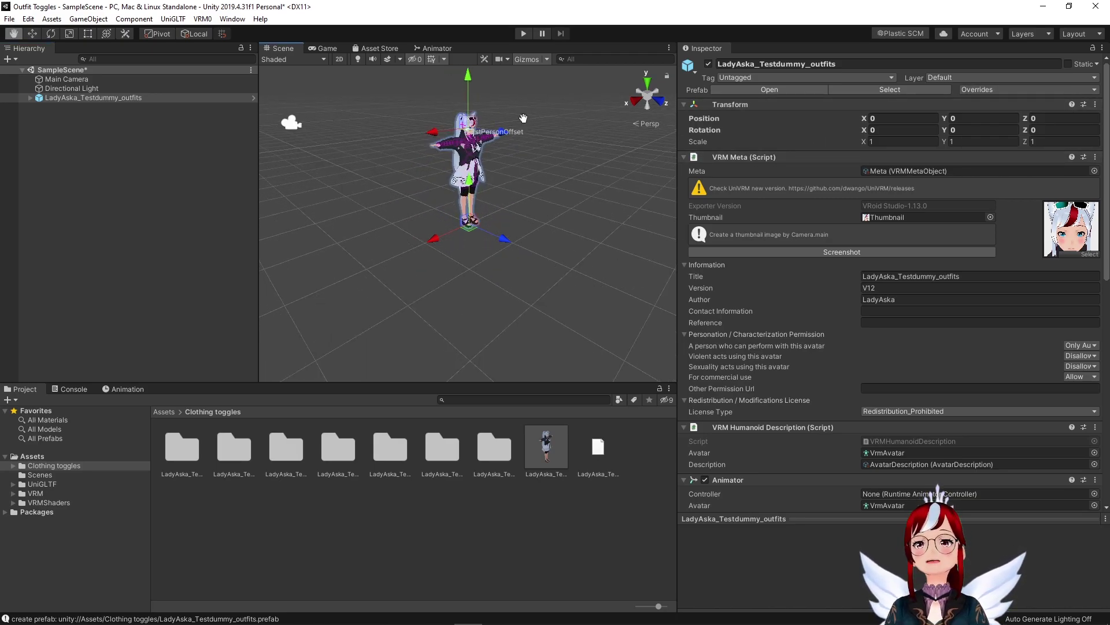
{"action": "left_click_drag", "start_coordinate": [486, 166], "coordinate": [403, 197], "text": "alt"}
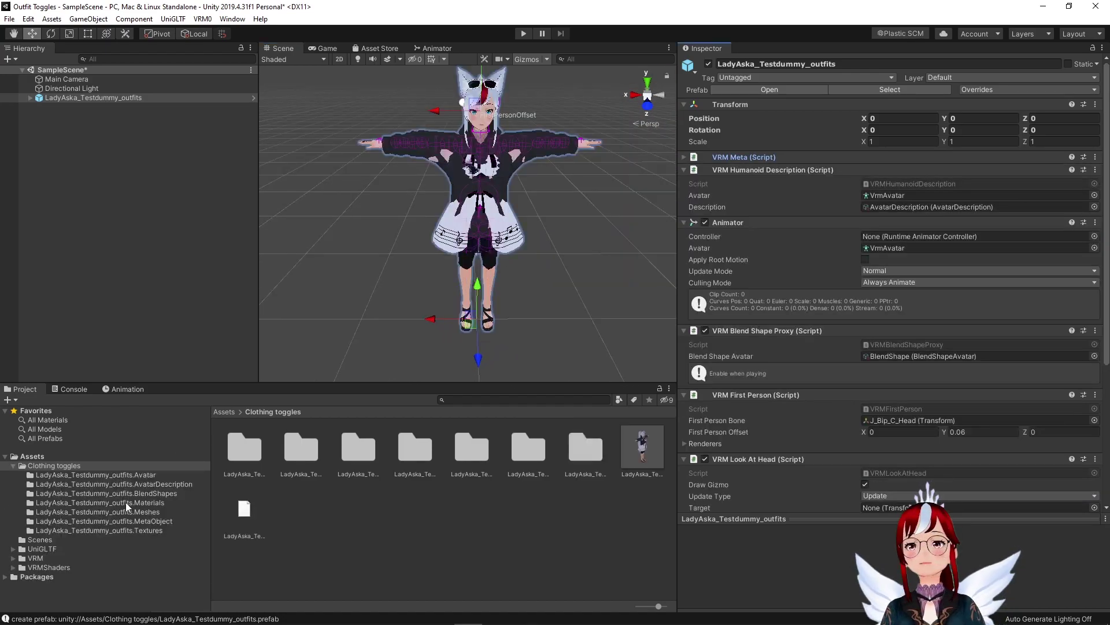
Examine the bottoms, hair and body skin materials in the avatar's Materials folder
{"action": "left_click", "coordinate": [126, 502]}
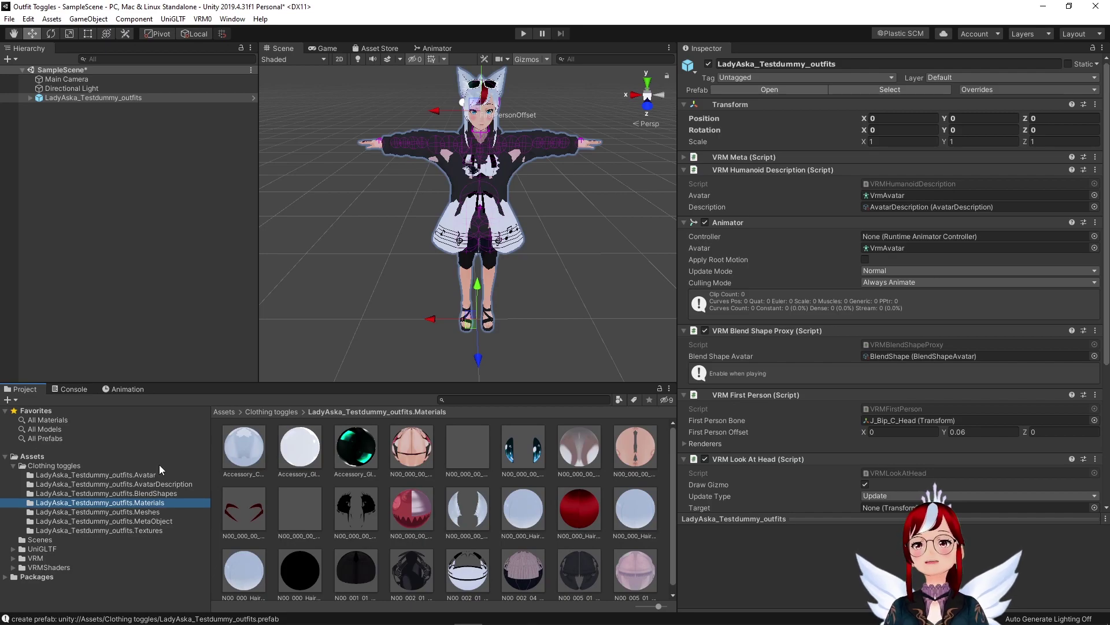
{"action": "scroll", "coordinate": [329, 460], "scroll_direction": "down", "scroll_amount": 1}
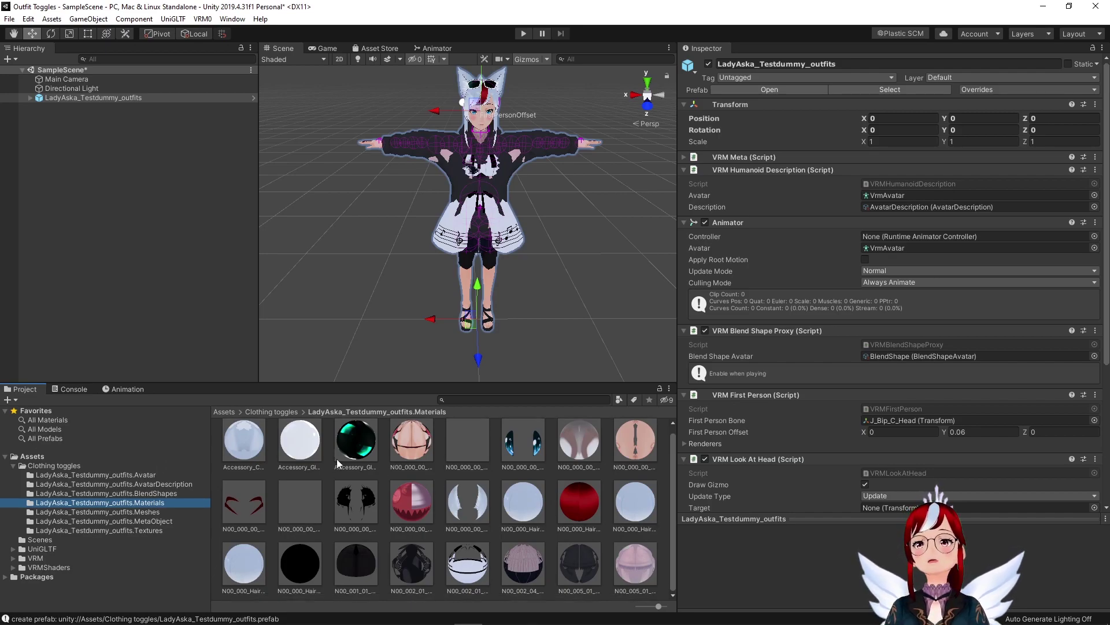
{"action": "left_click", "coordinate": [353, 554]}
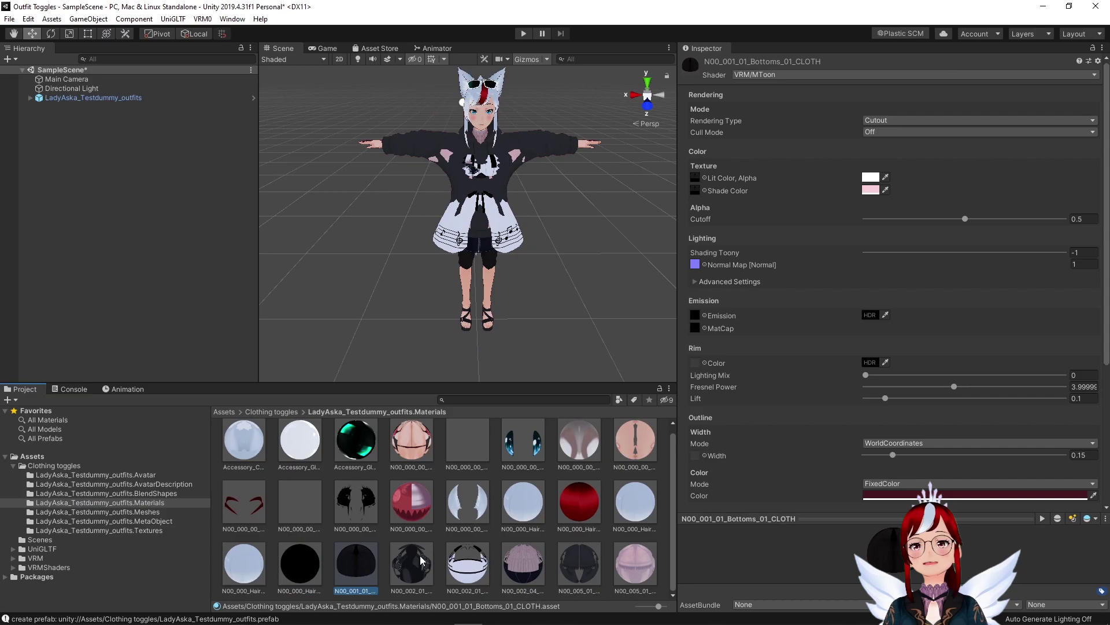
{"action": "left_click", "coordinate": [408, 558]}
{"action": "left_click", "coordinate": [376, 558]}
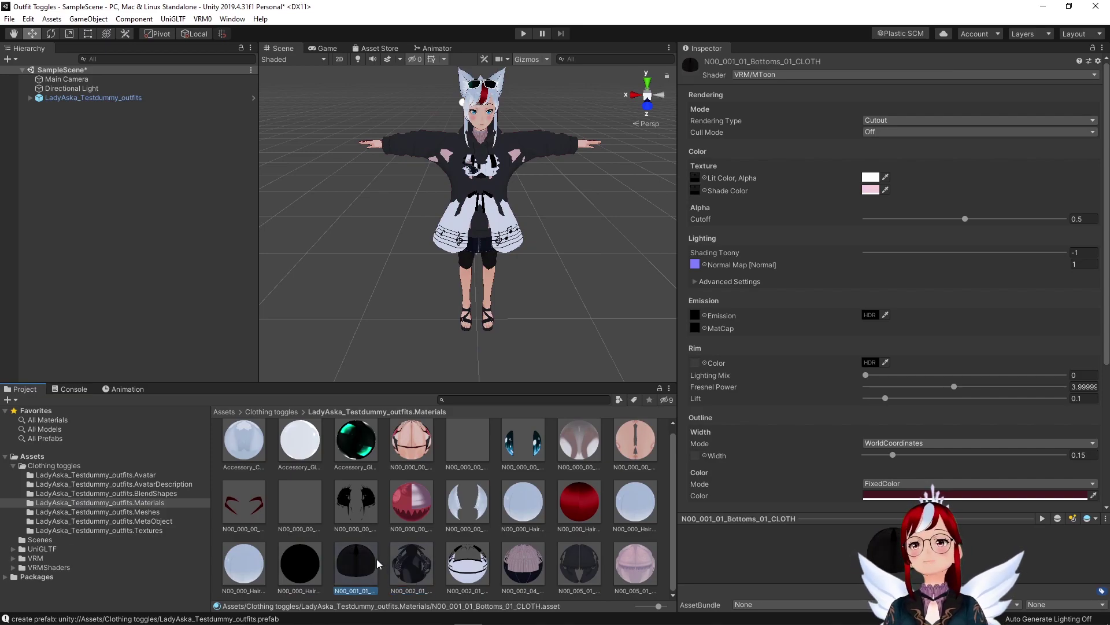
{"action": "left_click", "coordinate": [321, 562]}
{"action": "left_click", "coordinate": [348, 562]}
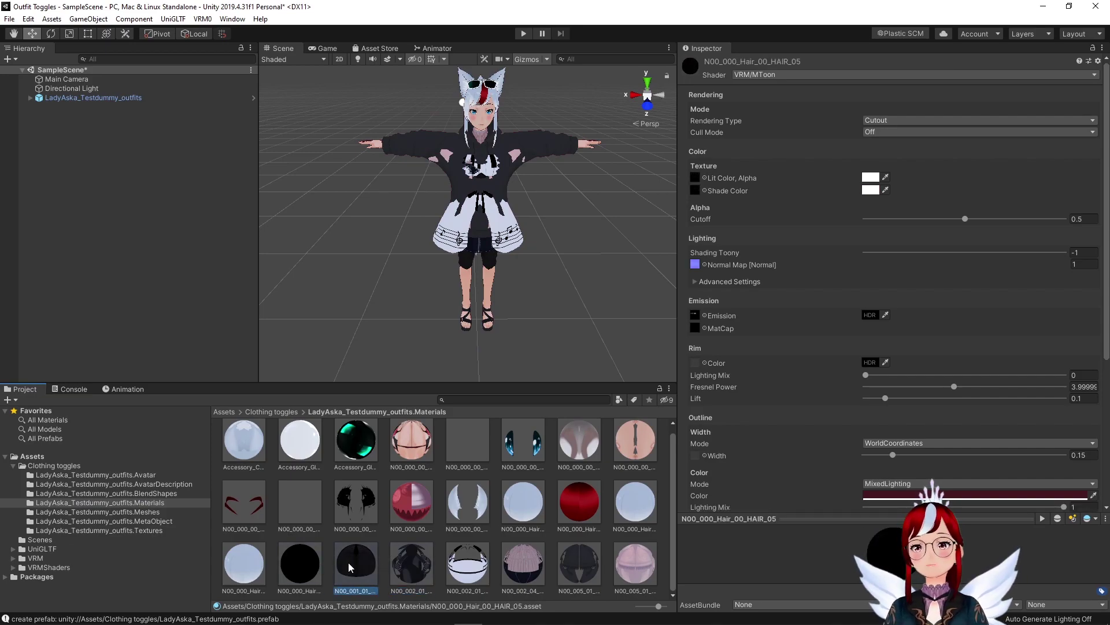
{"action": "left_click", "coordinate": [394, 468]}
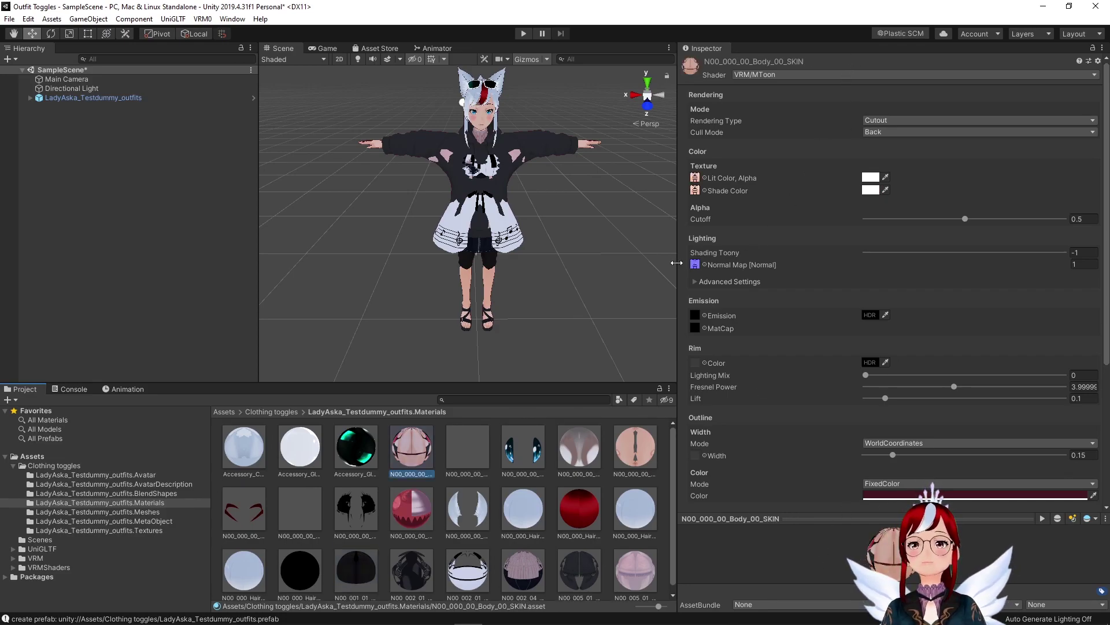
Set the Lit Color alpha of the N00_001_01_Bottoms_01_CLOTH material to 0
{"action": "left_click_drag", "start_coordinate": [677, 263], "coordinate": [834, 253]}
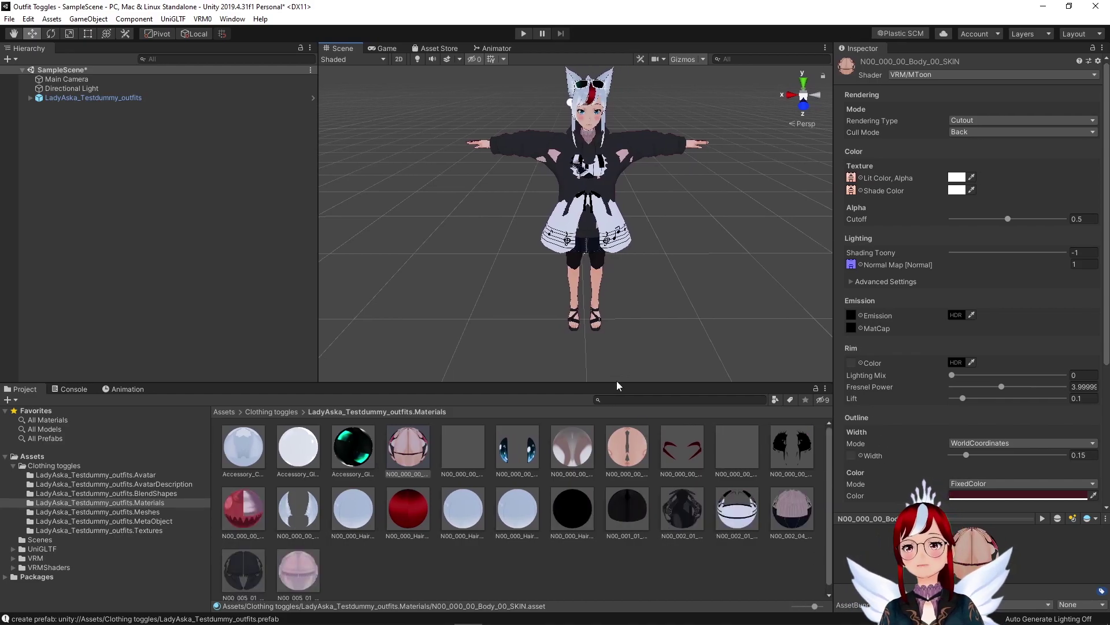
{"action": "left_click", "coordinate": [626, 500]}
{"action": "left_click", "coordinate": [957, 178]}
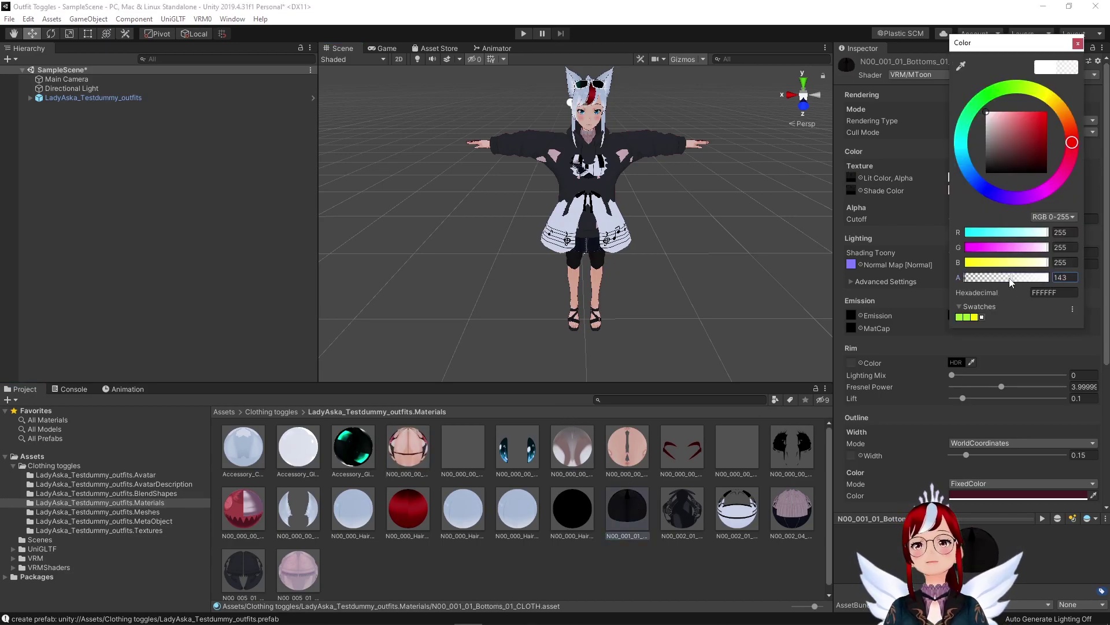
{"action": "left_click_drag", "start_coordinate": [1011, 282], "coordinate": [953, 278]}
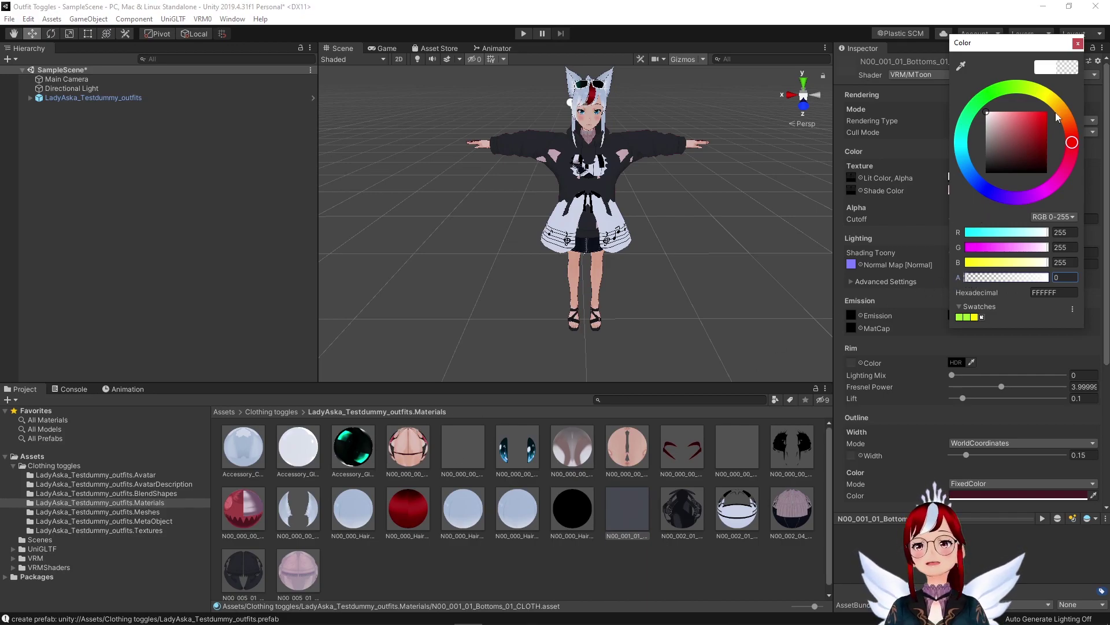
{"action": "left_click", "coordinate": [1080, 44]}
Set the Lit Color alpha of the N00_002_01_Shoes_01_CLOTH material to 0
{"action": "left_click", "coordinate": [683, 507]}
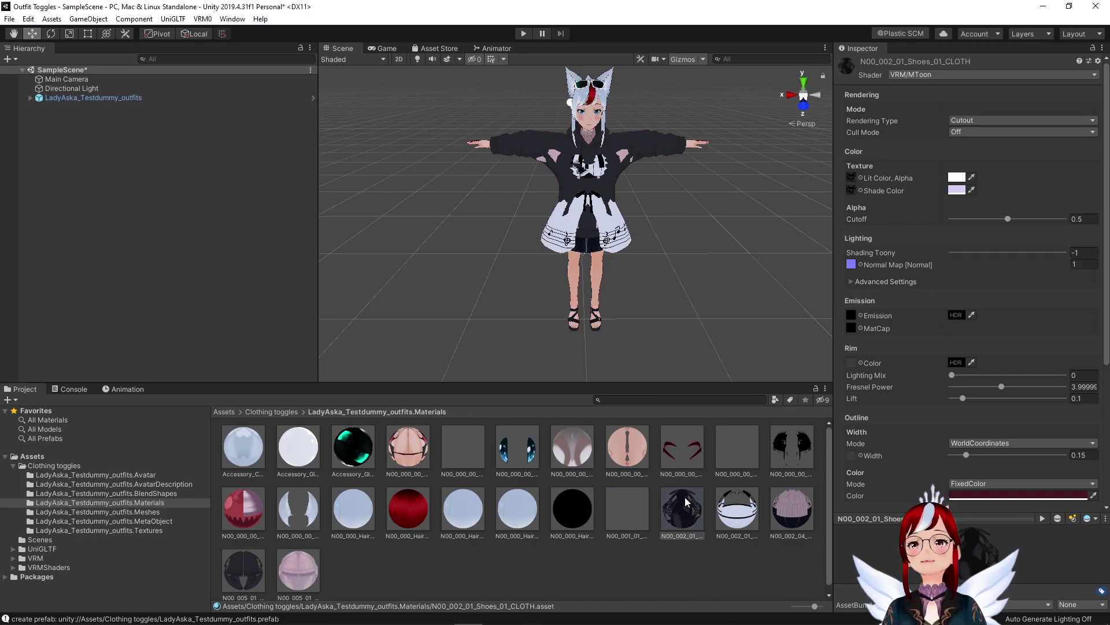
{"action": "left_click", "coordinate": [957, 177]}
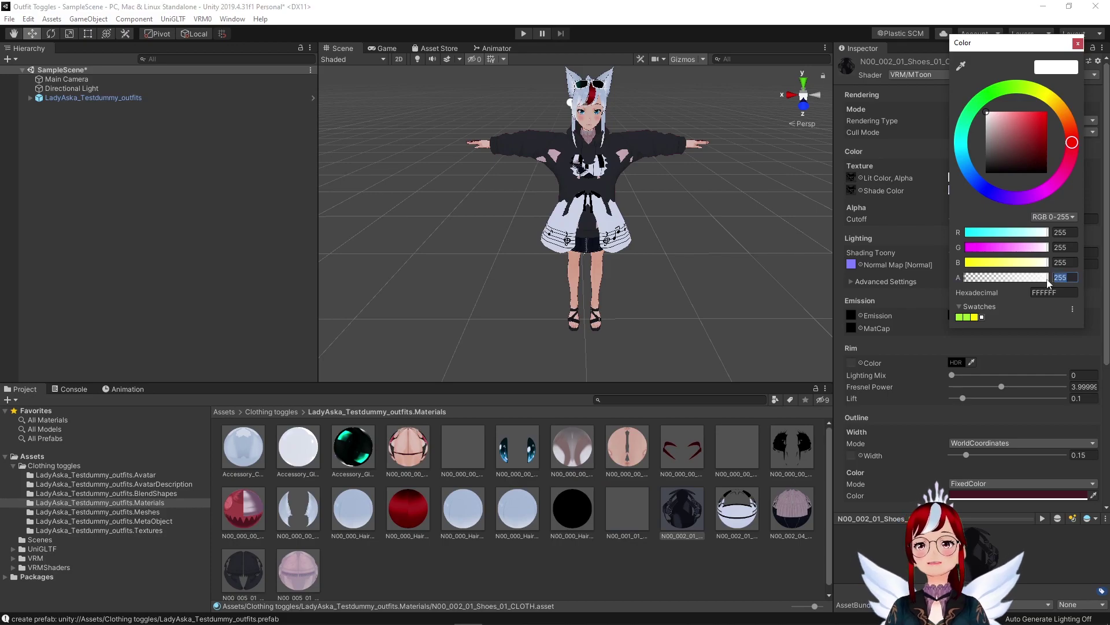
{"action": "left_click_drag", "start_coordinate": [1048, 278], "coordinate": [936, 288]}
{"action": "left_click", "coordinate": [1078, 44]}
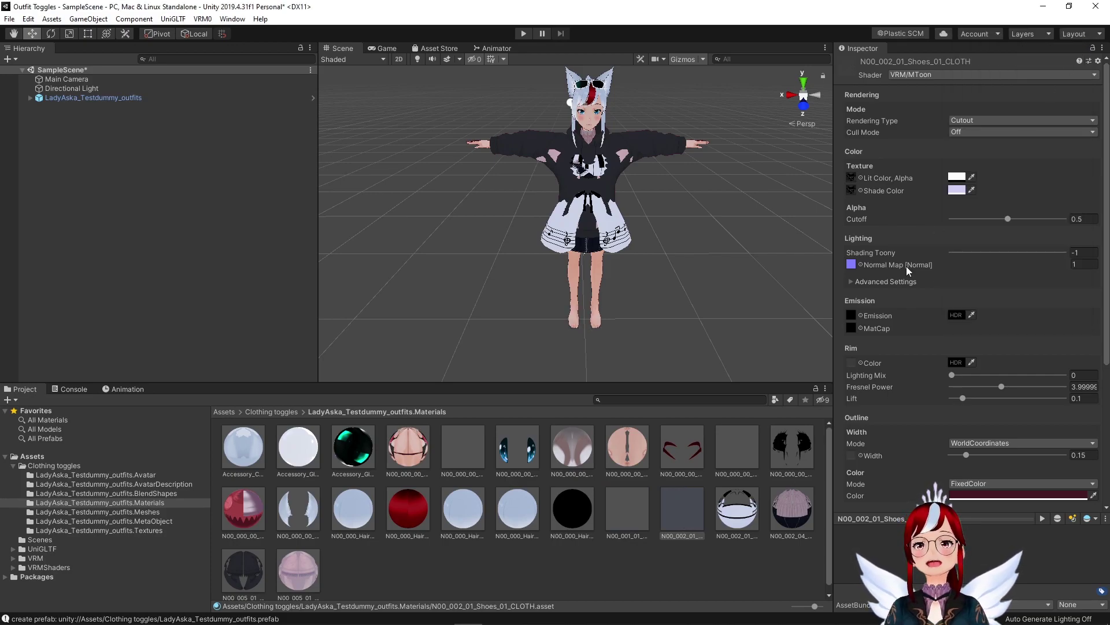
Set the Lit Color alpha of the N00_002_01_Tops_01_CLOTH material to 0 and check its Rendering Type options
{"action": "left_click", "coordinate": [738, 494]}
{"action": "left_click", "coordinate": [957, 178]}
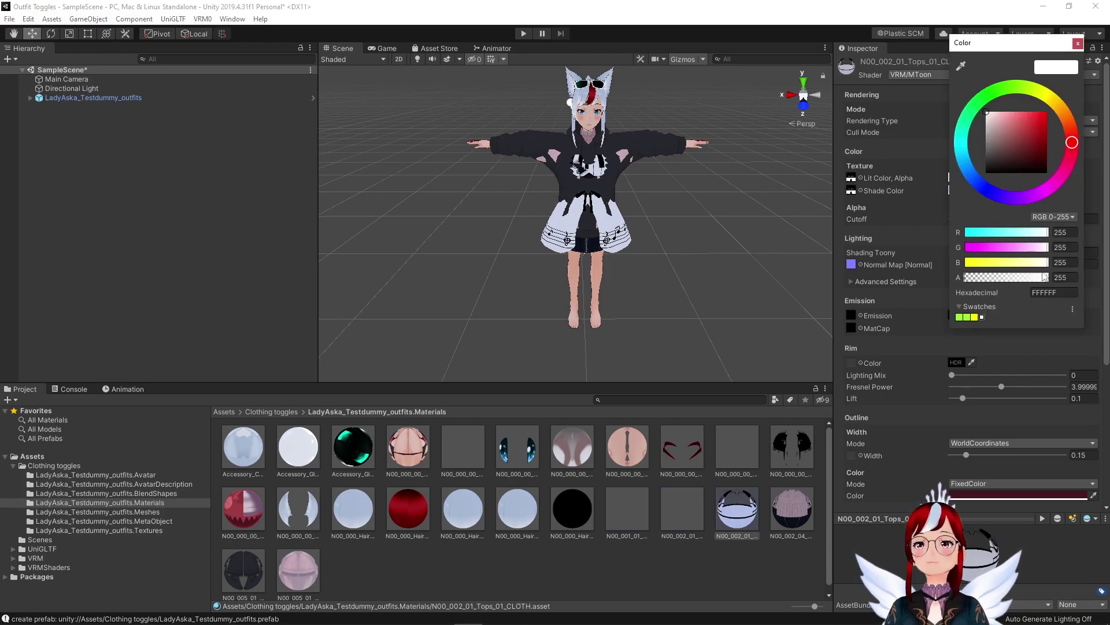
{"action": "left_click_drag", "start_coordinate": [1044, 277], "coordinate": [957, 280]}
{"action": "left_click", "coordinate": [1078, 44]}
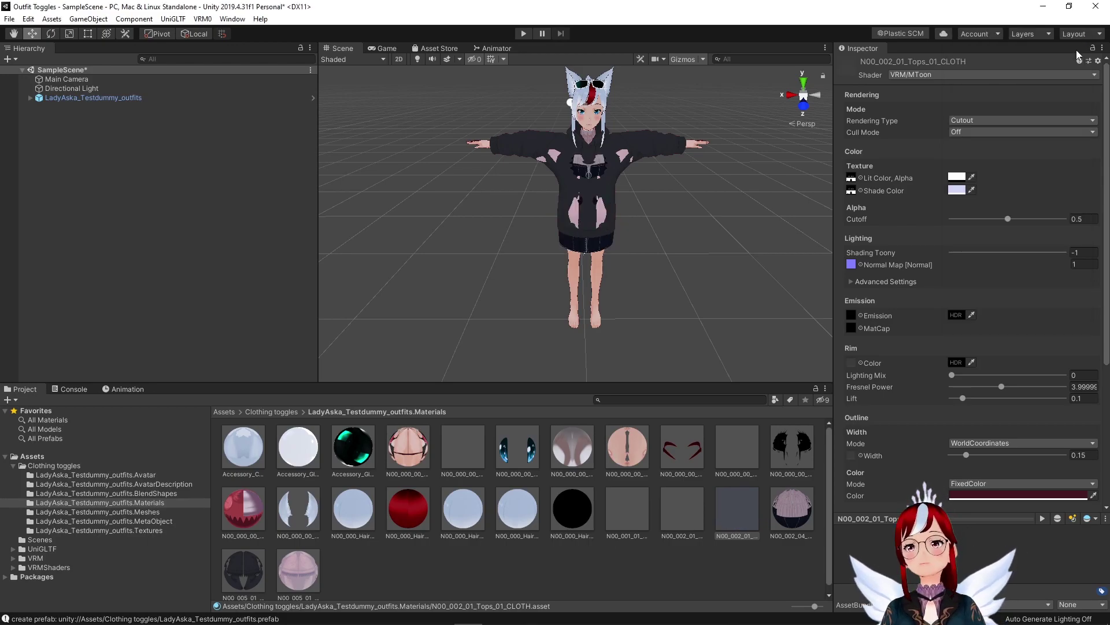
{"action": "left_click", "coordinate": [997, 119]}
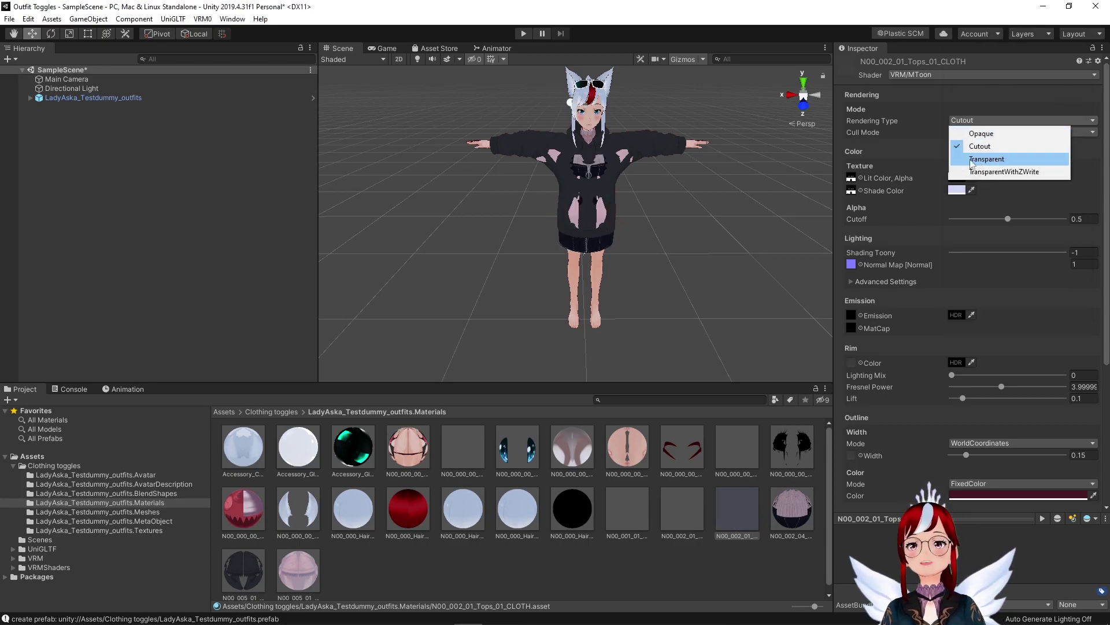
{"action": "left_click", "coordinate": [929, 137]}
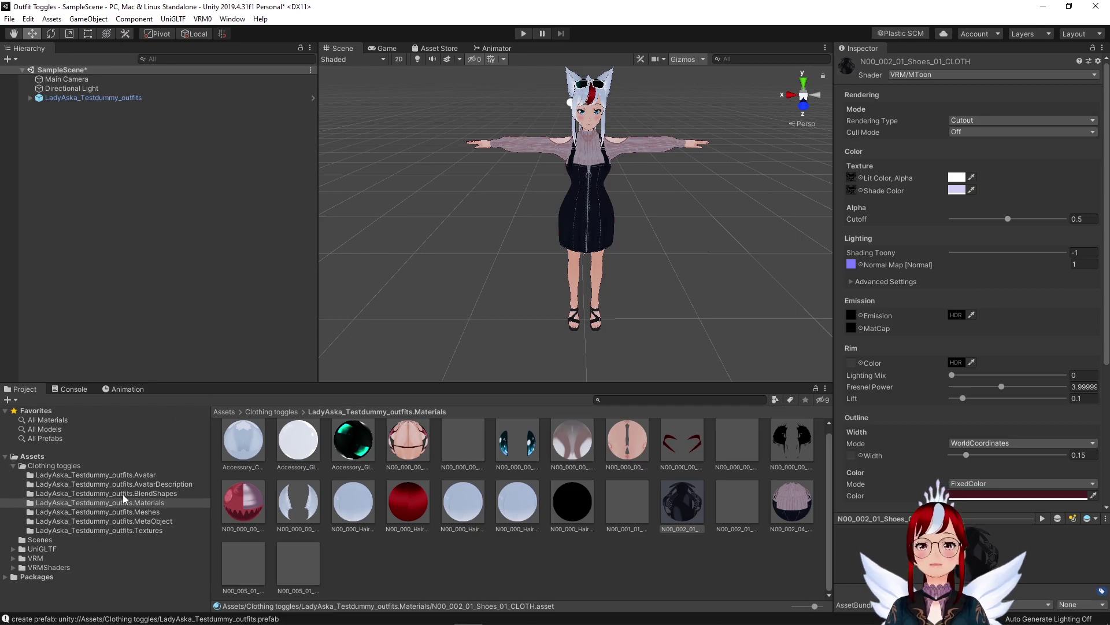
Create a blend shape clip named Bathingsuit in the avatar's BlendShapes folder
{"action": "left_click", "coordinate": [125, 494]}
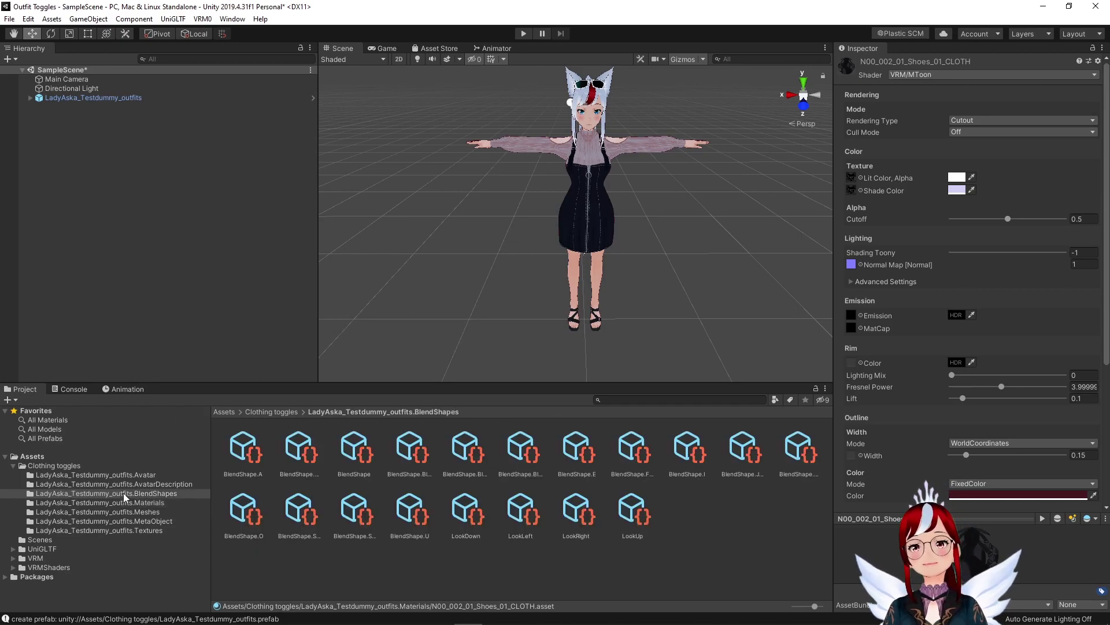
{"action": "left_click", "coordinate": [355, 451]}
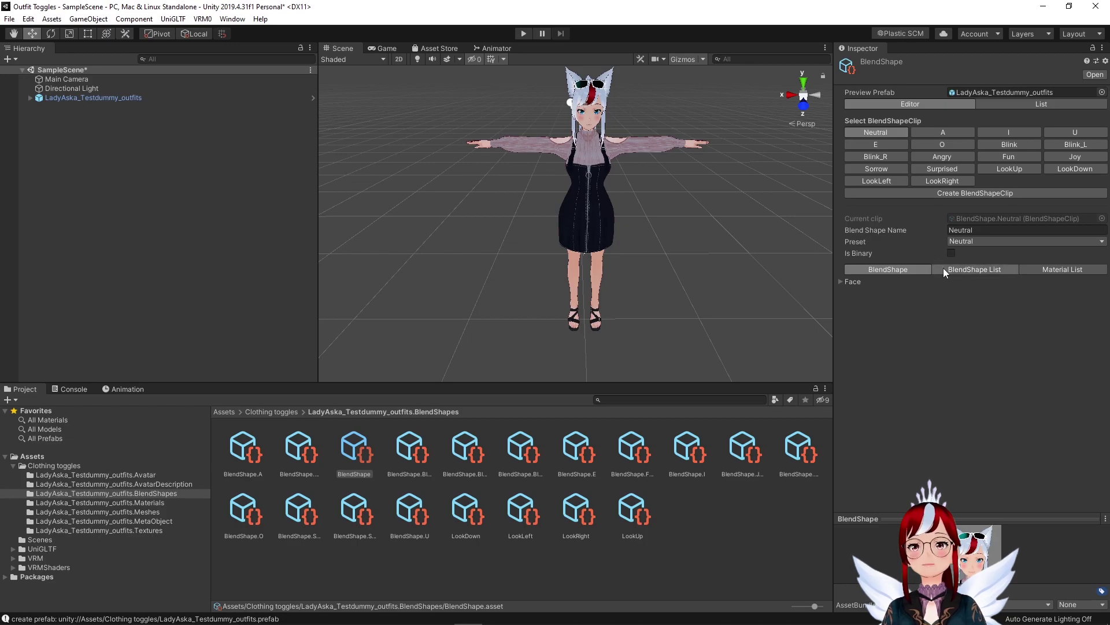
{"action": "left_click", "coordinate": [967, 193]}
{"action": "type", "text": "Bathingsuit"}
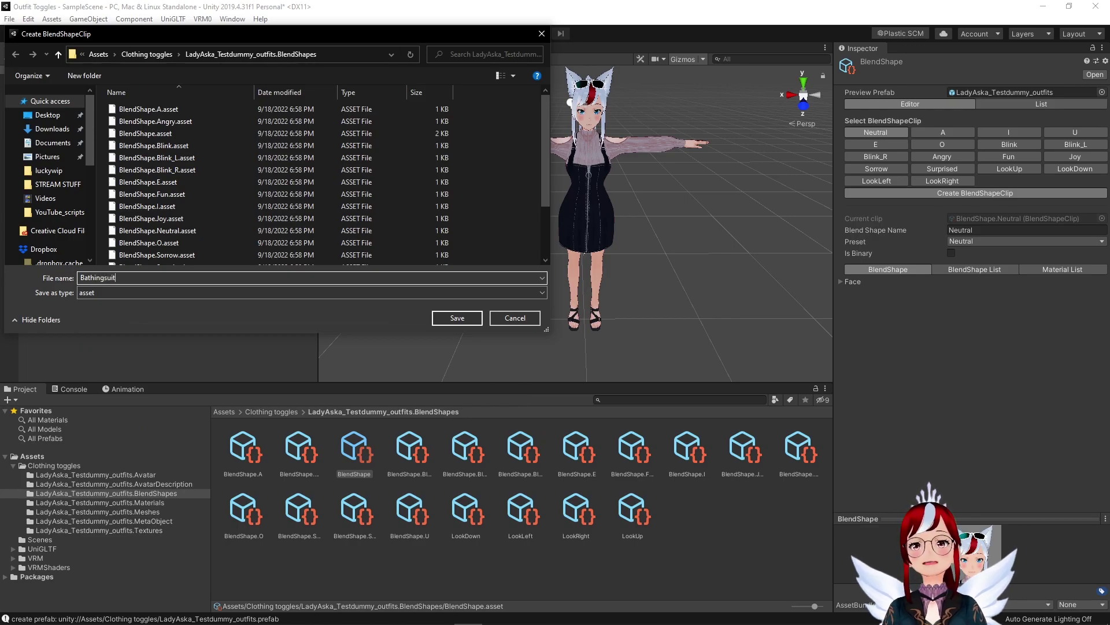
{"action": "key", "text": "Return"}
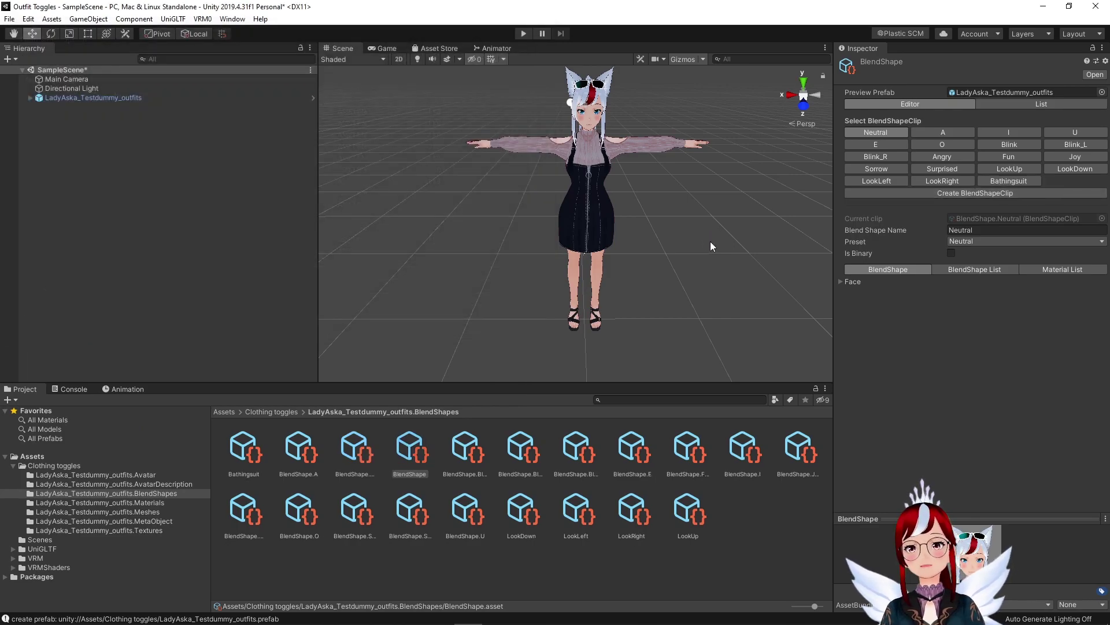
Add an entry to the Bathingsuit clip's material list for N00_005_01_Tops_01_CLOTH_01 with the _Color property
{"action": "left_click", "coordinate": [1076, 268]}
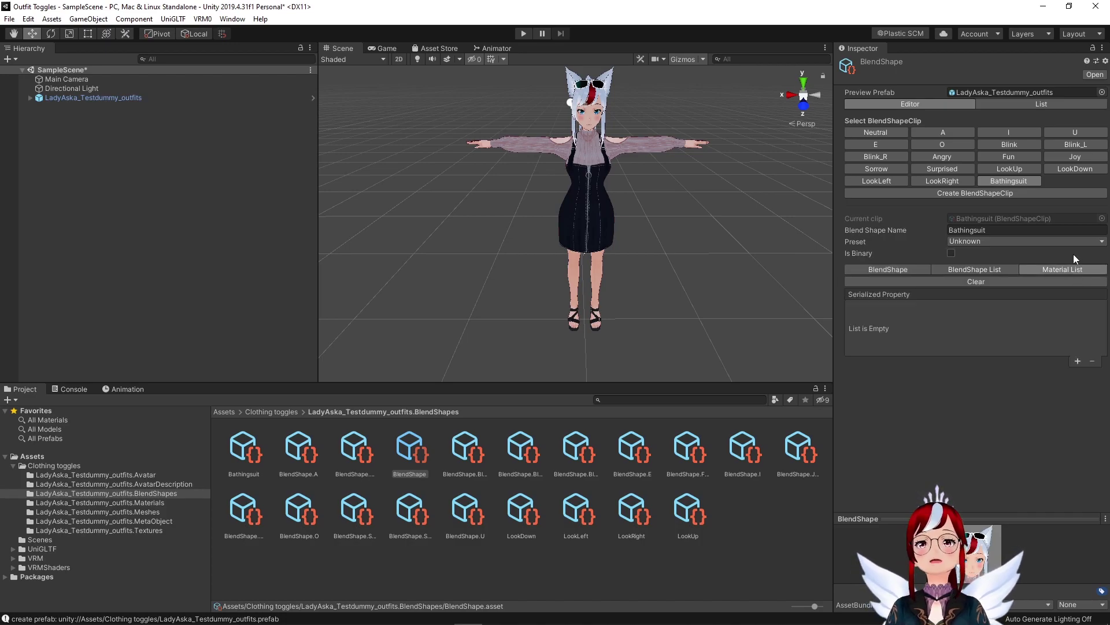
{"action": "left_click", "coordinate": [1077, 361]}
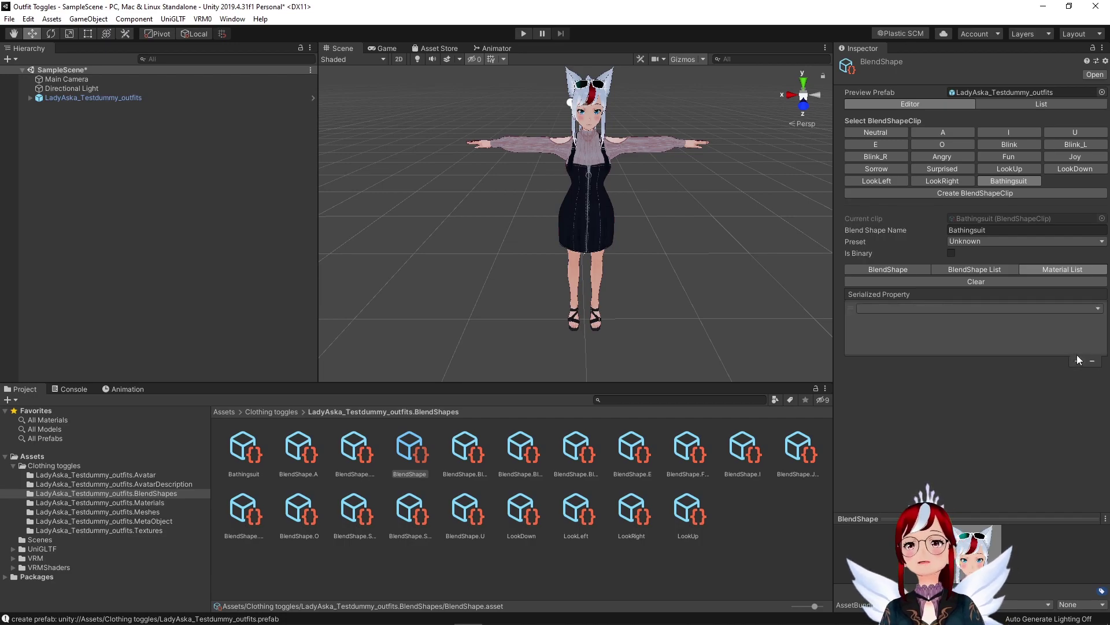
{"action": "left_click", "coordinate": [1097, 308]}
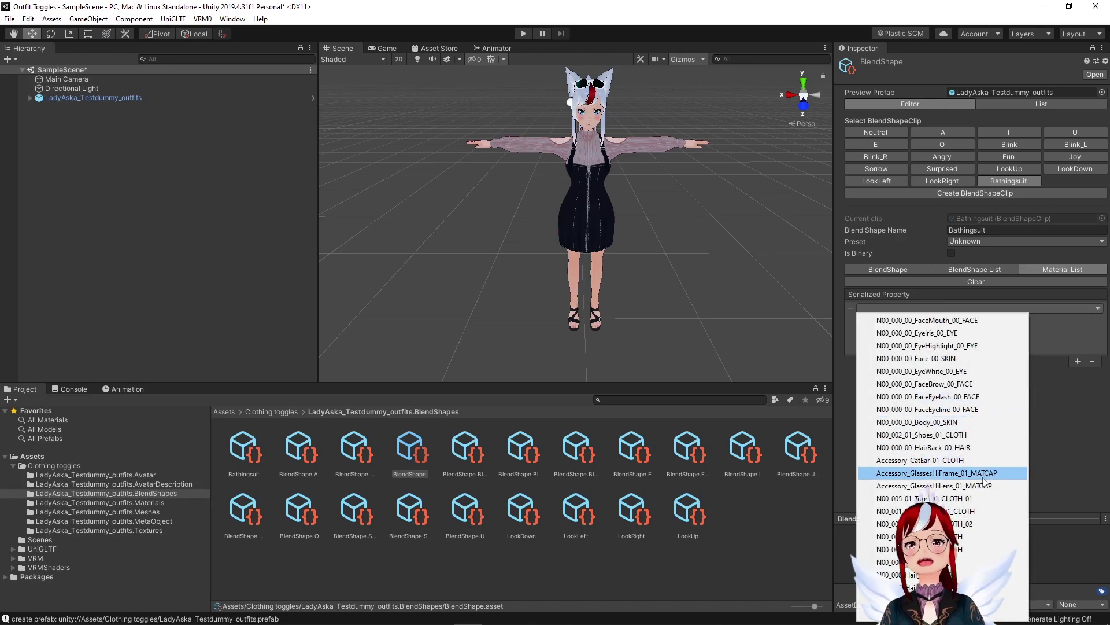
{"action": "left_click", "coordinate": [972, 498]}
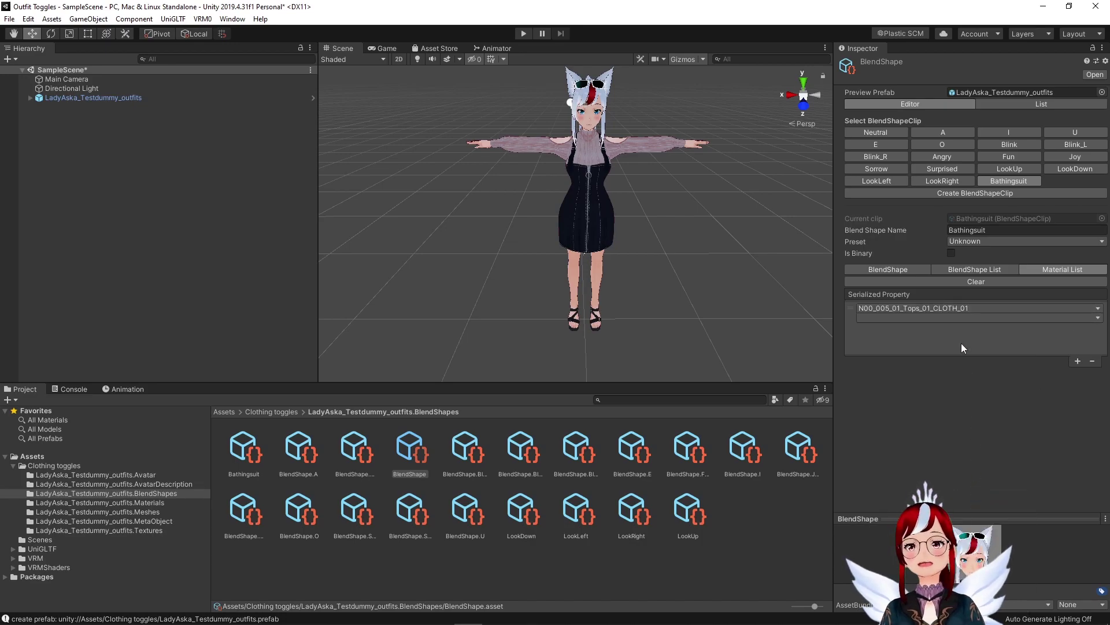
{"action": "left_click", "coordinate": [964, 317]}
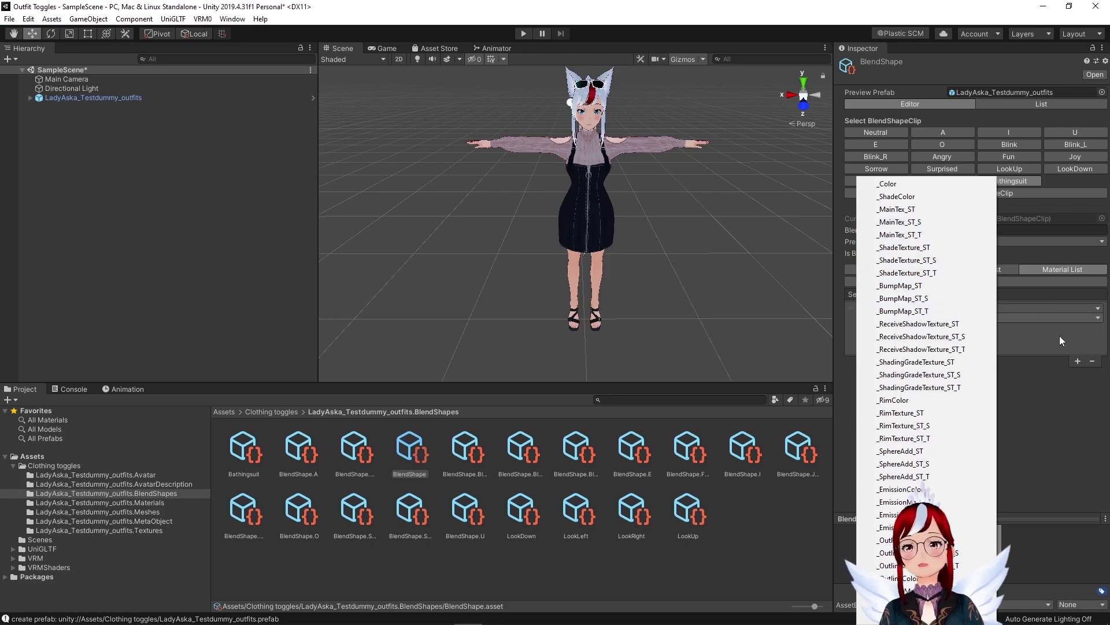
{"action": "left_click", "coordinate": [1059, 335]}
{"action": "left_click", "coordinate": [1017, 308]}
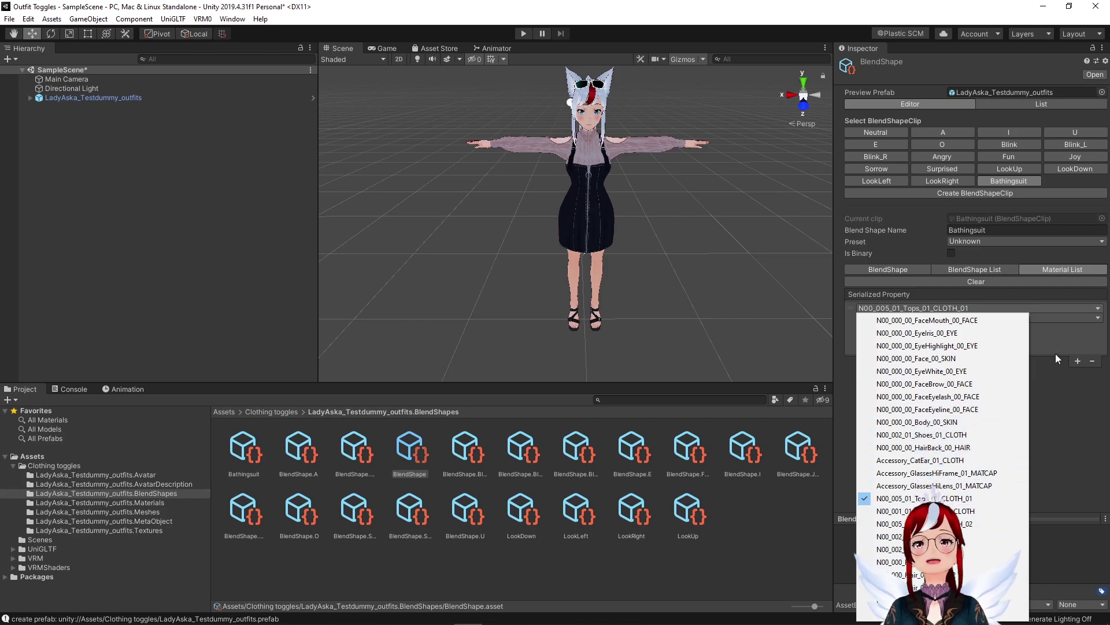
{"action": "left_click", "coordinate": [1062, 374]}
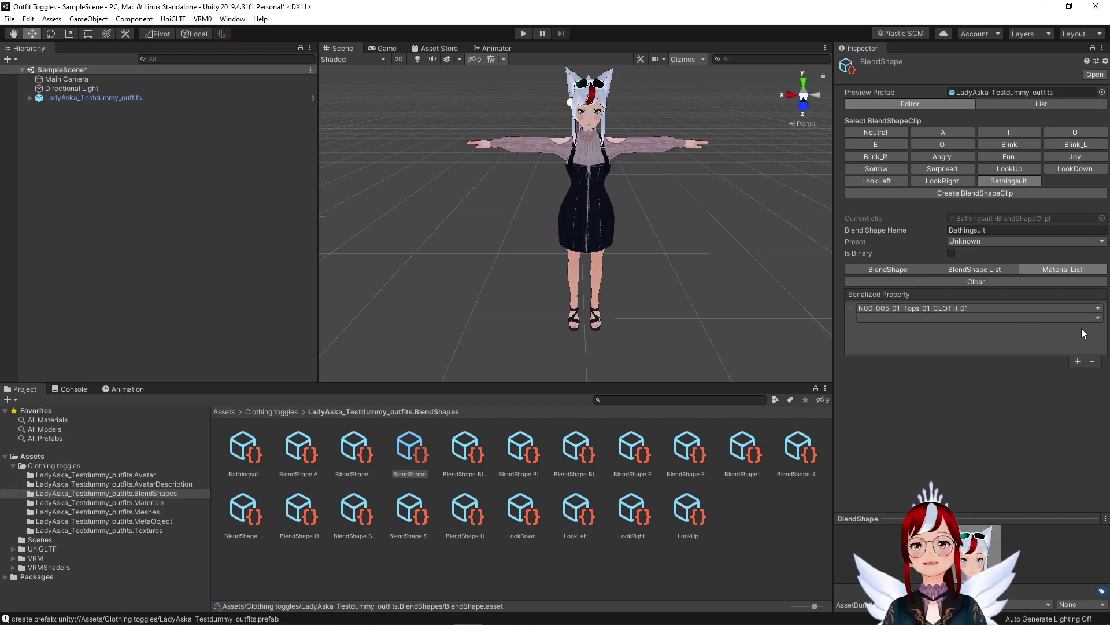
{"action": "left_click", "coordinate": [1053, 317]}
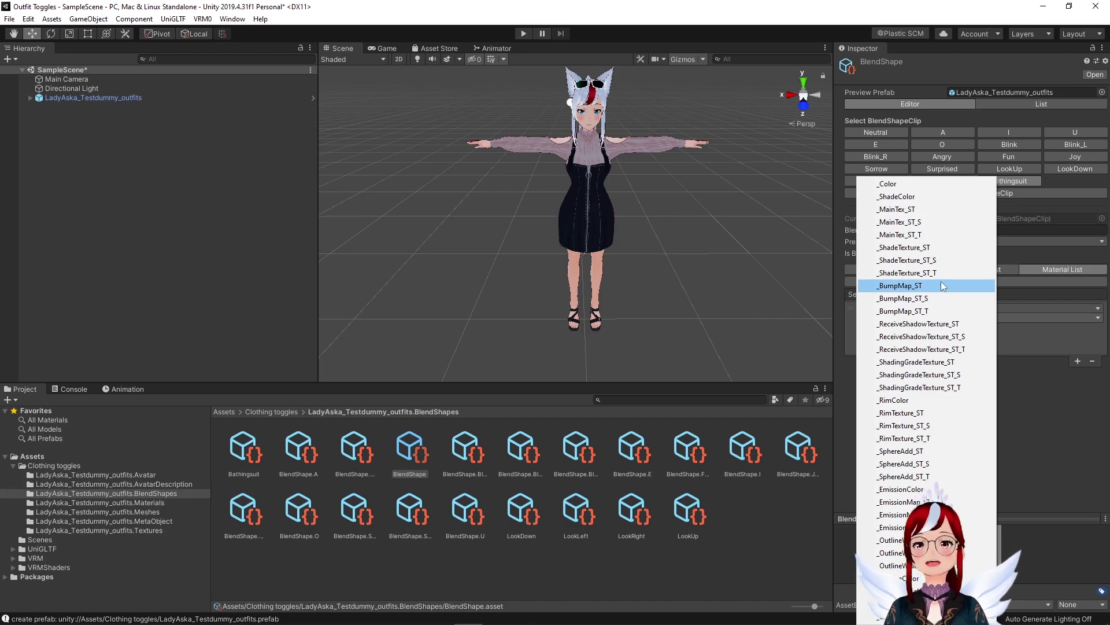
{"action": "left_click", "coordinate": [910, 184]}
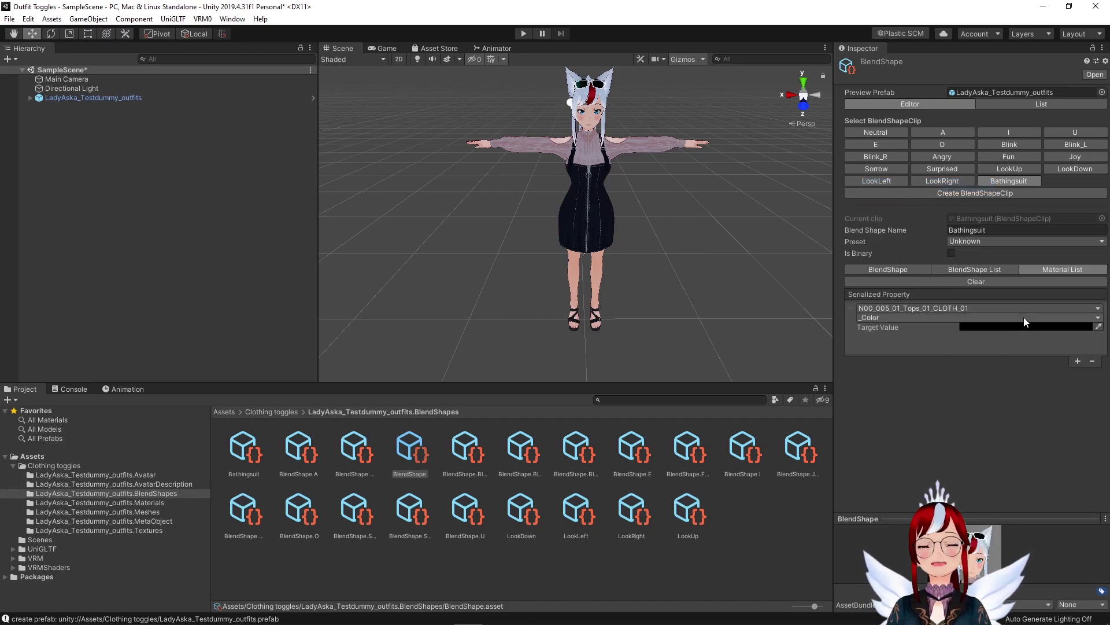
Change the material of the Bathingsuit clip's list entry to N00_002_04_Tops_01_CLOTH
{"action": "left_click", "coordinate": [978, 308]}
{"action": "left_click", "coordinate": [967, 349]}
{"action": "left_click", "coordinate": [970, 308]}
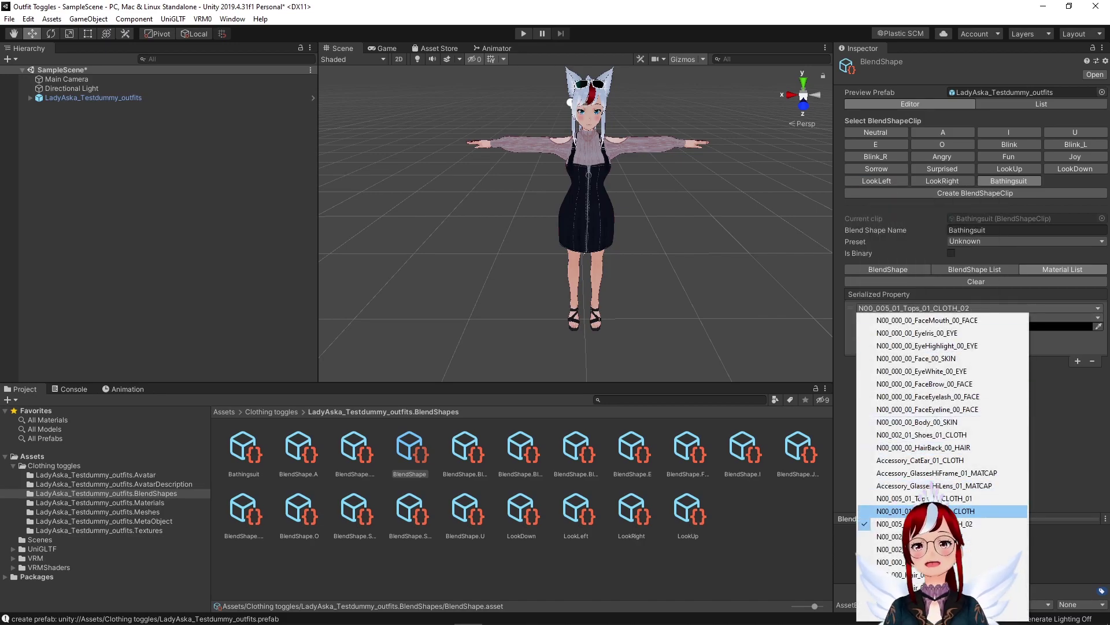
{"action": "left_click", "coordinate": [941, 359]}
{"action": "left_click", "coordinate": [939, 307]}
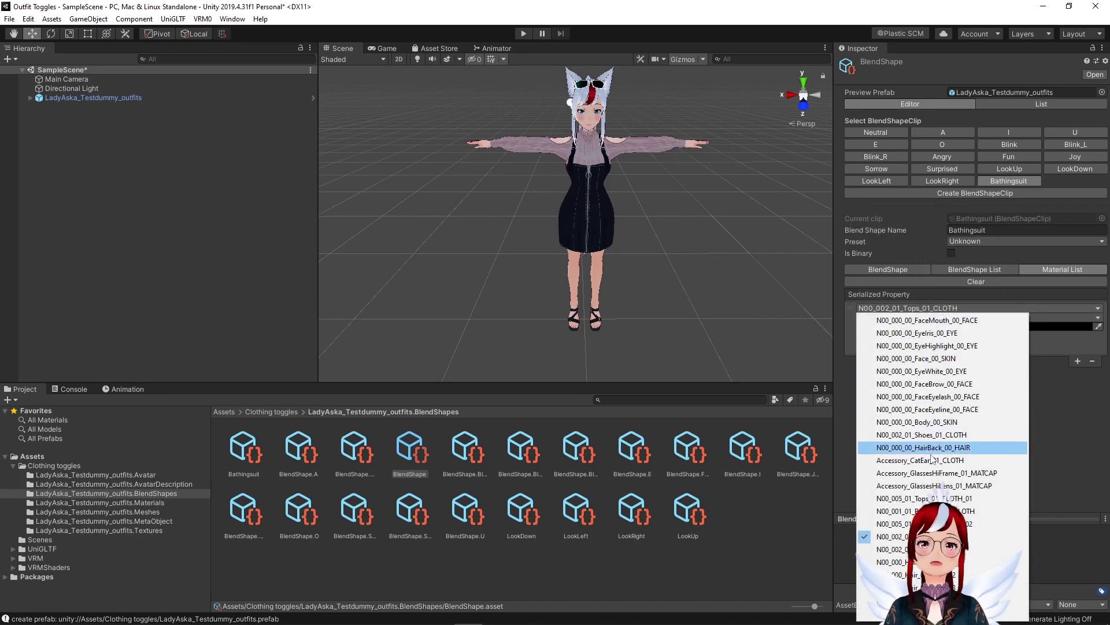
{"action": "left_click", "coordinate": [902, 549]}
{"action": "left_click", "coordinate": [932, 308]}
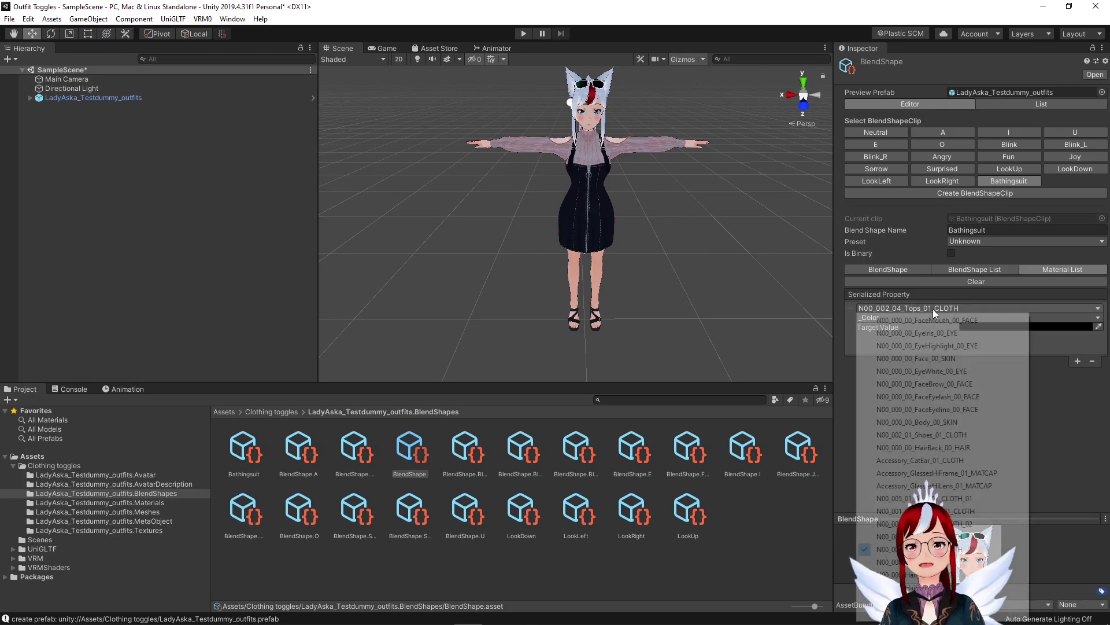
Convert the blend shape preview to a floating window showing more of the avatar's body
{"action": "left_click", "coordinate": [1102, 515]}
{"action": "right_click", "coordinate": [975, 516]}
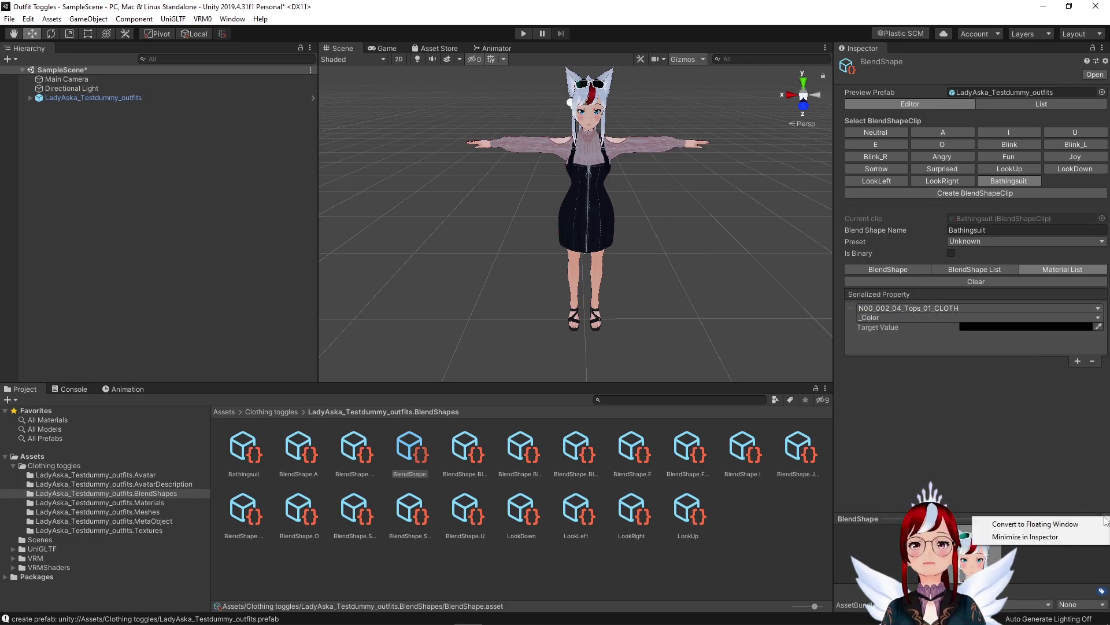
{"action": "left_click", "coordinate": [1006, 522]}
{"action": "scroll", "coordinate": [497, 286], "scroll_direction": "down", "scroll_amount": 10}
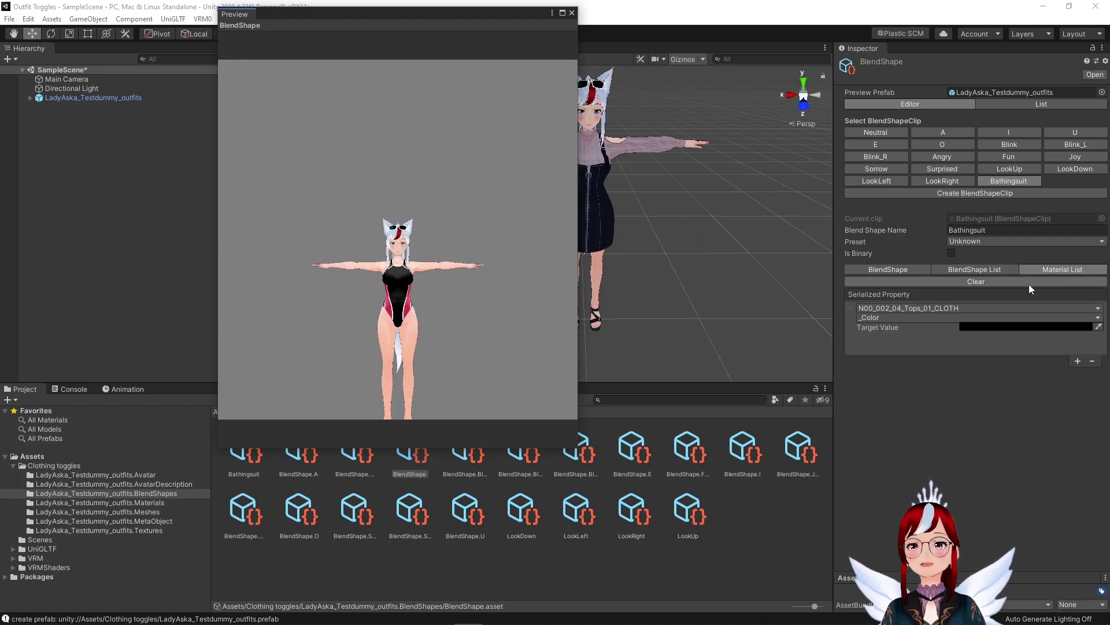
Set the target color of the N00_002_04_Tops_01_CLOTH entry to white with alpha 0
{"action": "left_click", "coordinate": [1015, 328]}
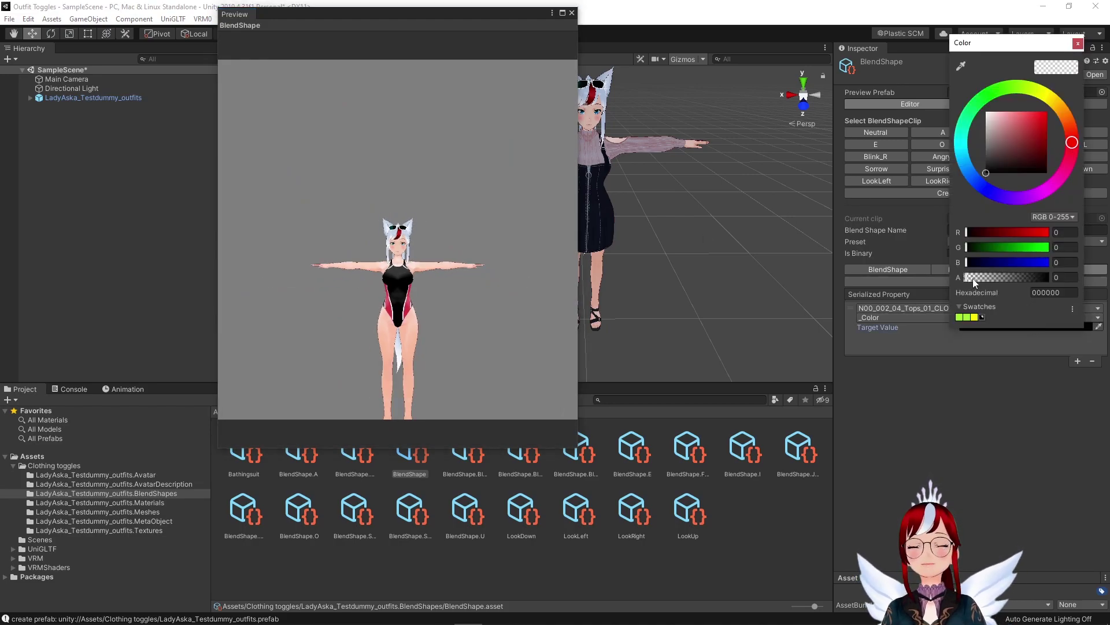
{"action": "left_click_drag", "start_coordinate": [1018, 278], "coordinate": [1062, 279]}
{"action": "type", "text": "0"}
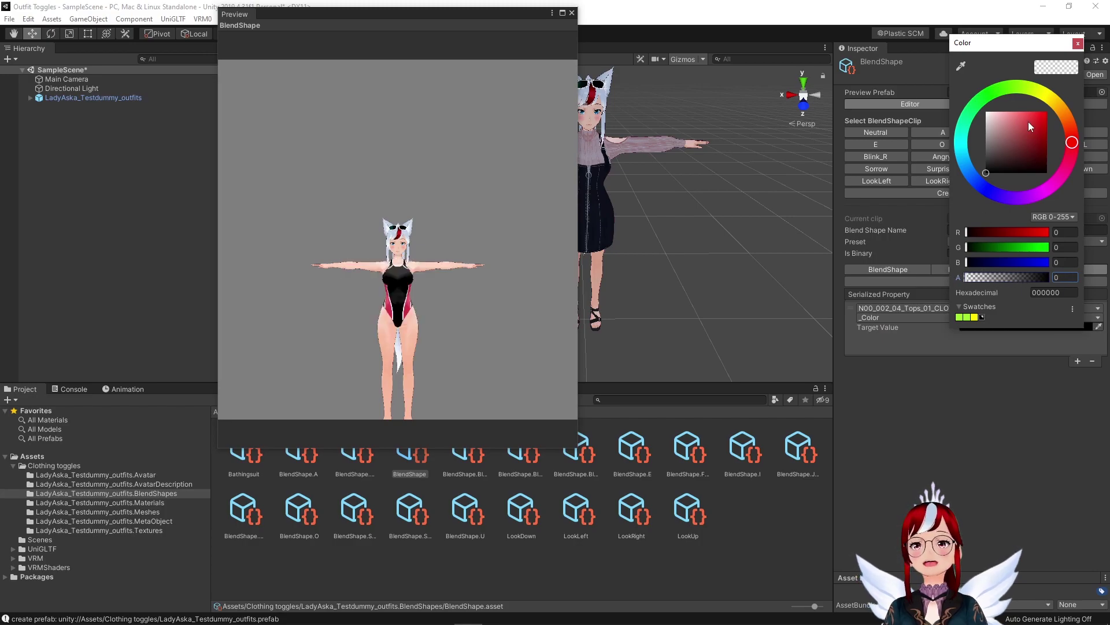
{"action": "left_click_drag", "start_coordinate": [1028, 122], "coordinate": [987, 113]}
{"action": "left_click_drag", "start_coordinate": [1048, 278], "coordinate": [930, 280]}
{"action": "left_click", "coordinate": [864, 113]}
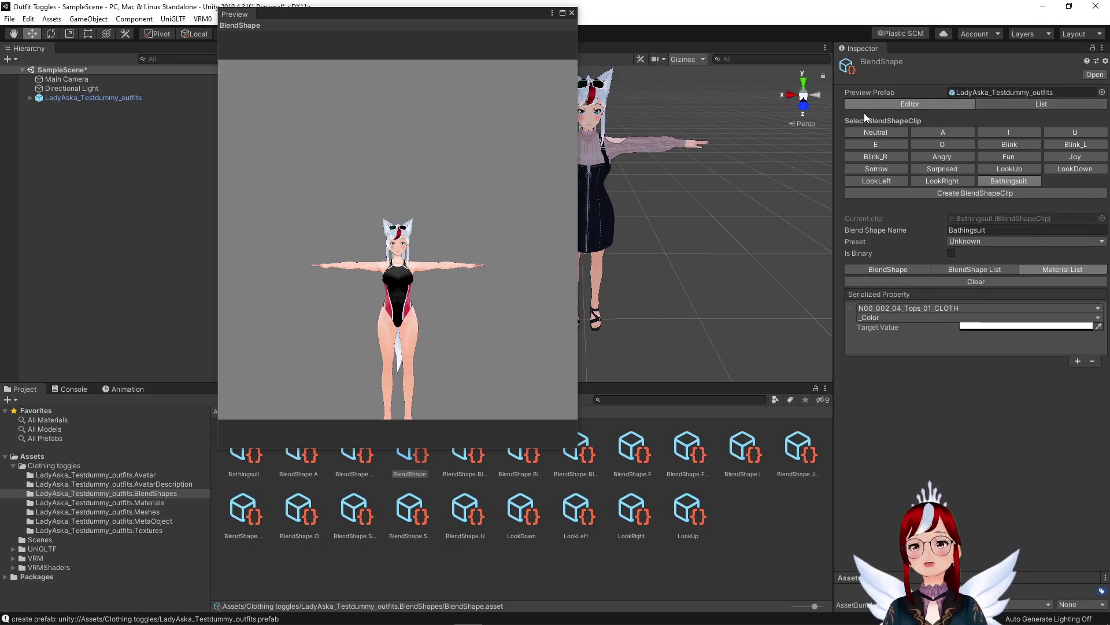
Add a second entry to the Bathingsuit clip's material list and assign it the N00_002_01_Shoes_01_CLOTH material
{"action": "scroll", "coordinate": [377, 259], "scroll_direction": "down", "scroll_amount": 3}
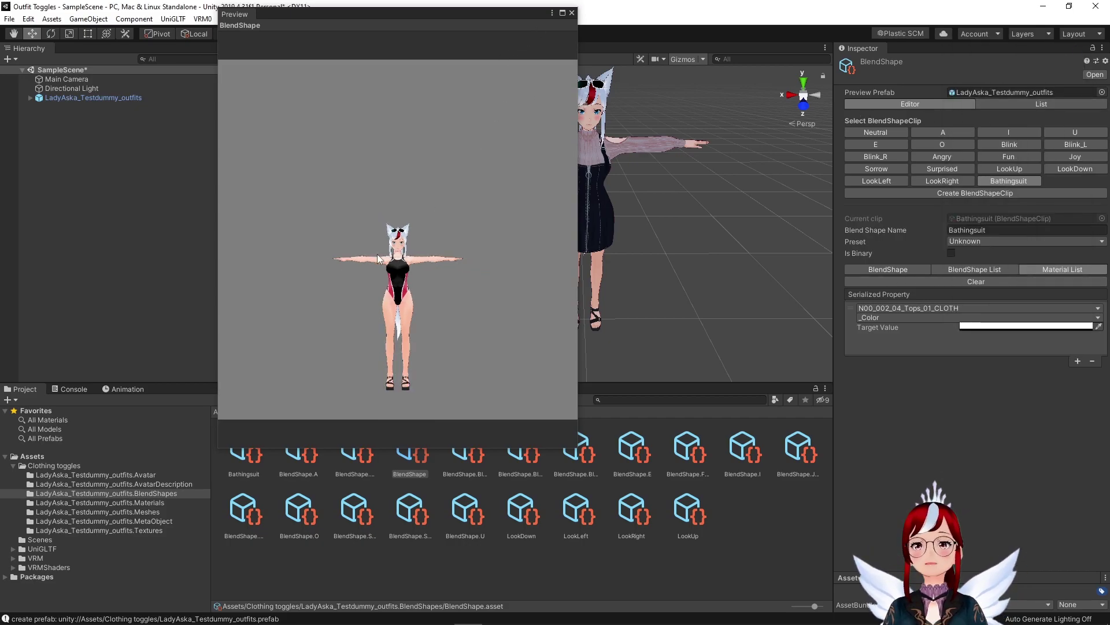
{"action": "scroll", "coordinate": [377, 255], "scroll_direction": "down", "scroll_amount": 1}
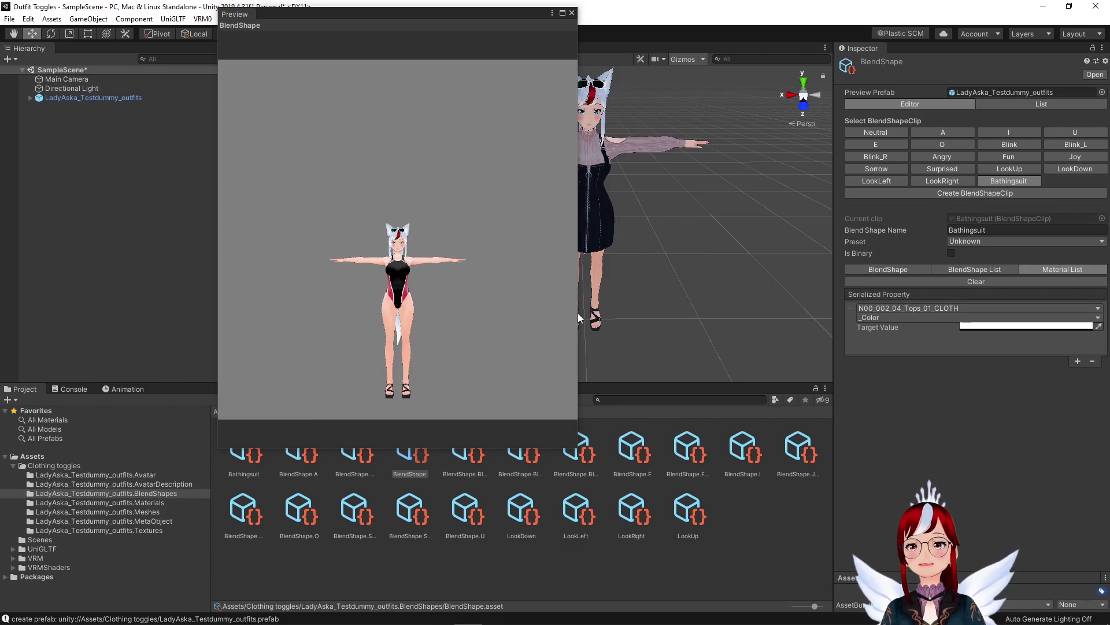
{"action": "left_click_drag", "start_coordinate": [435, 294], "coordinate": [391, 274]}
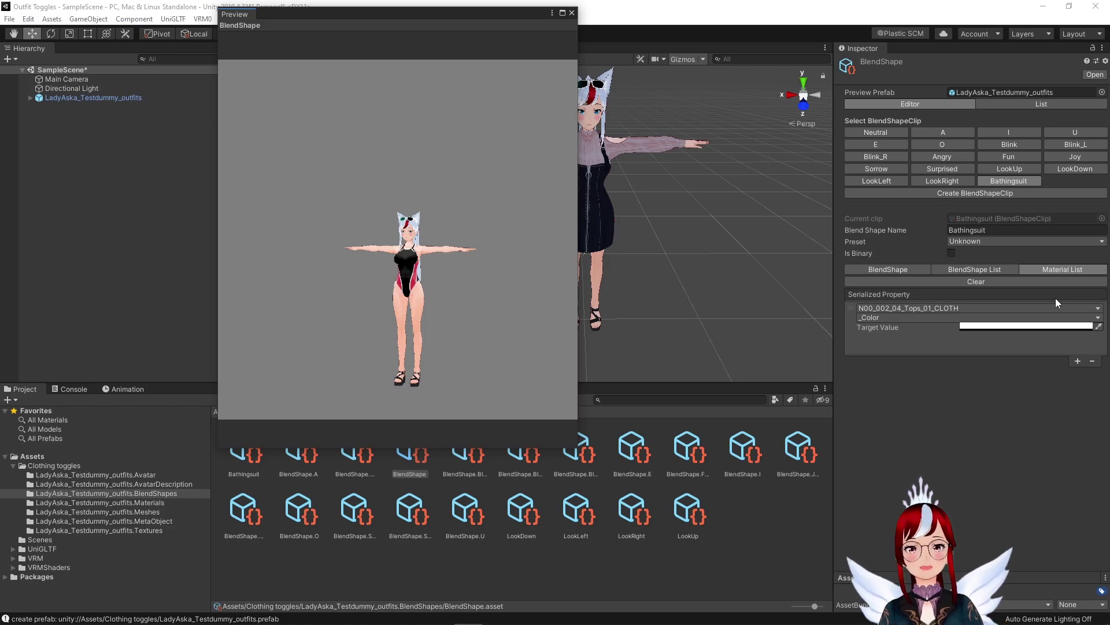
{"action": "left_click", "coordinate": [1077, 361]}
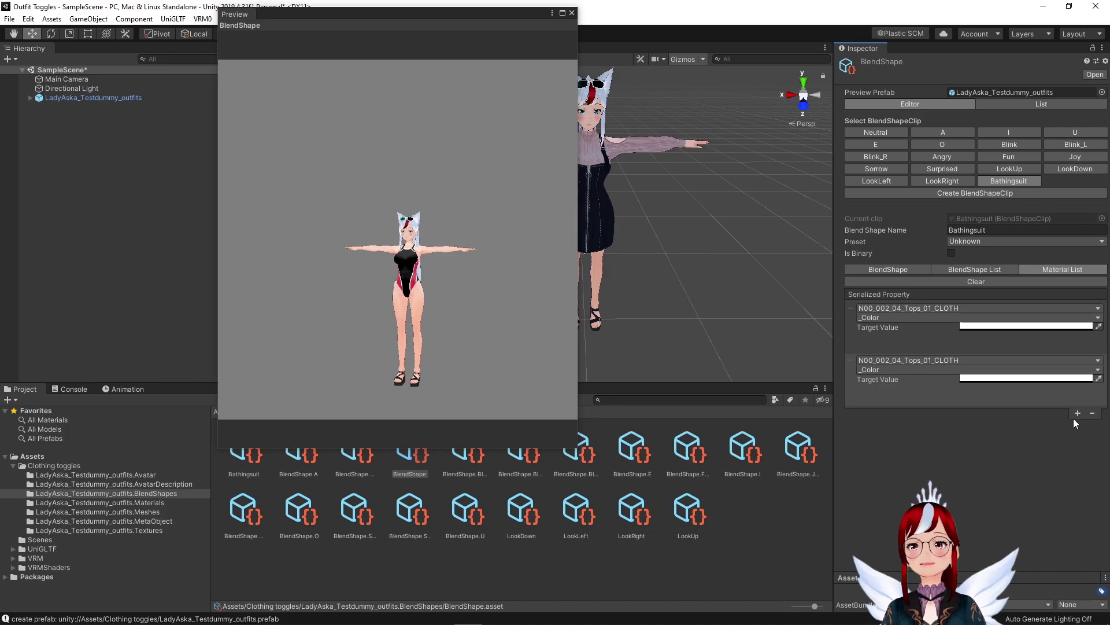
{"action": "left_click", "coordinate": [1100, 361]}
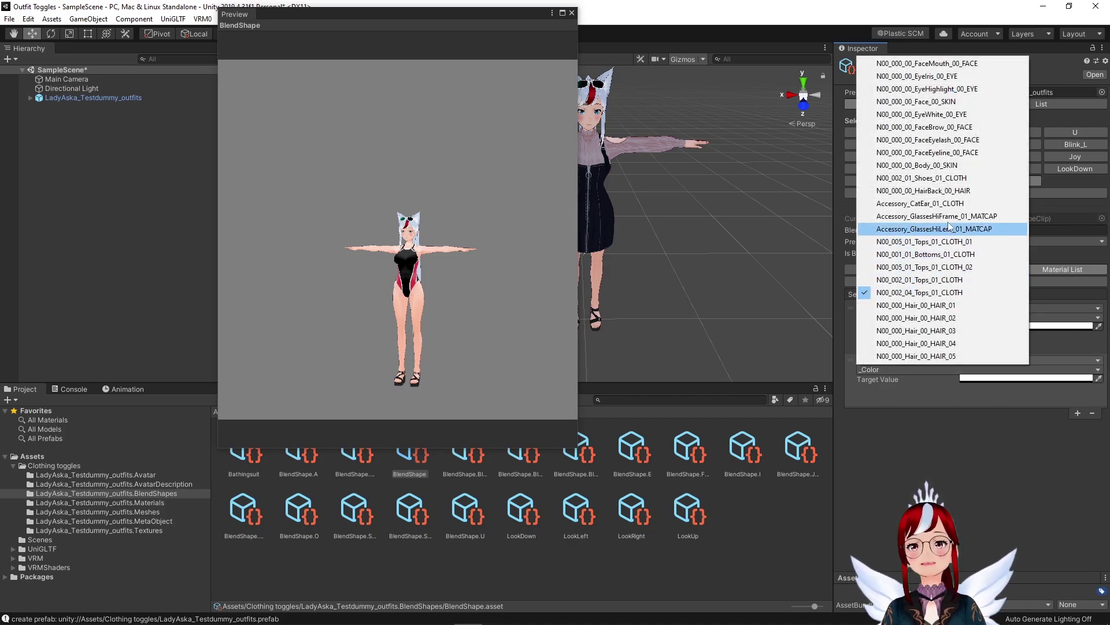
{"action": "left_click", "coordinate": [943, 177]}
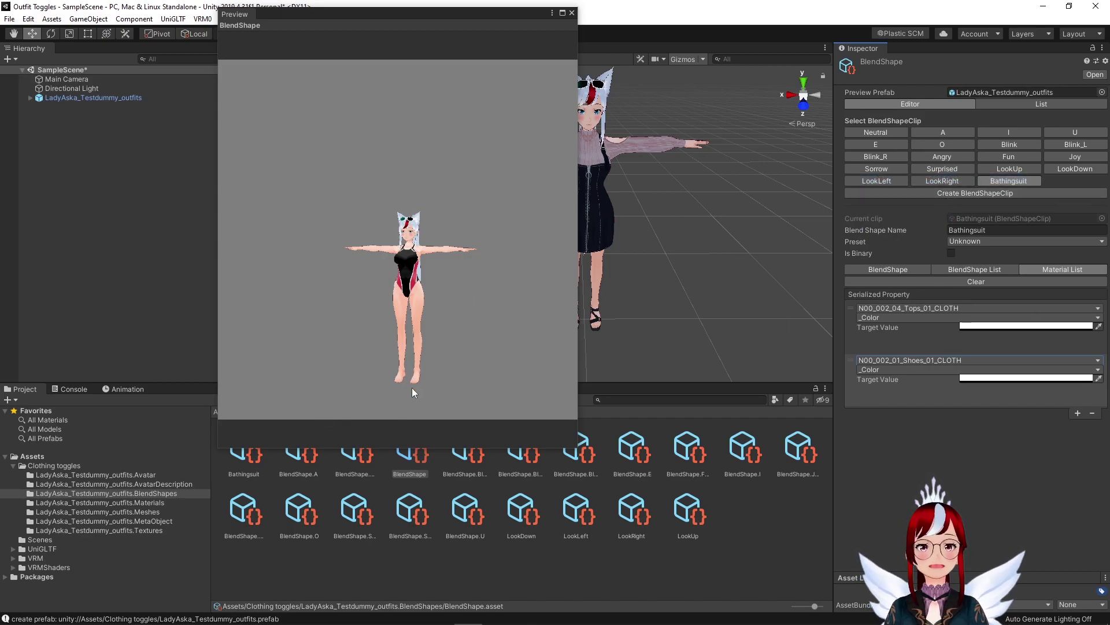
Set the alpha of the N00_002_01_Shoes_01_CLOTH entry's target color to 0
{"action": "left_click", "coordinate": [997, 379]}
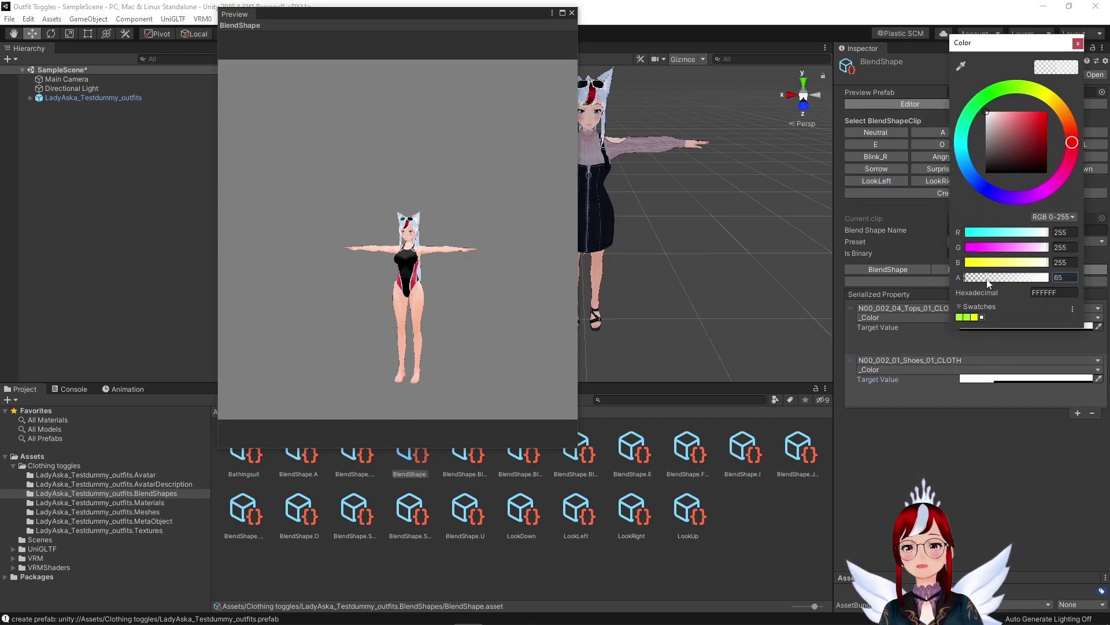
{"action": "left_click_drag", "start_coordinate": [989, 283], "coordinate": [921, 276]}
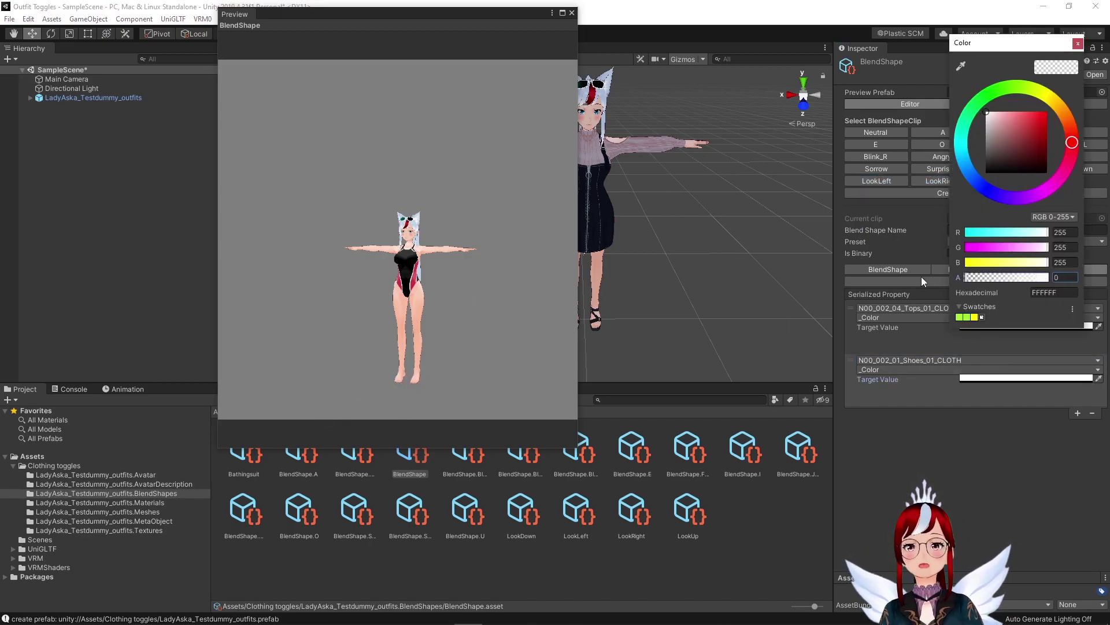
{"action": "left_click", "coordinate": [1079, 45]}
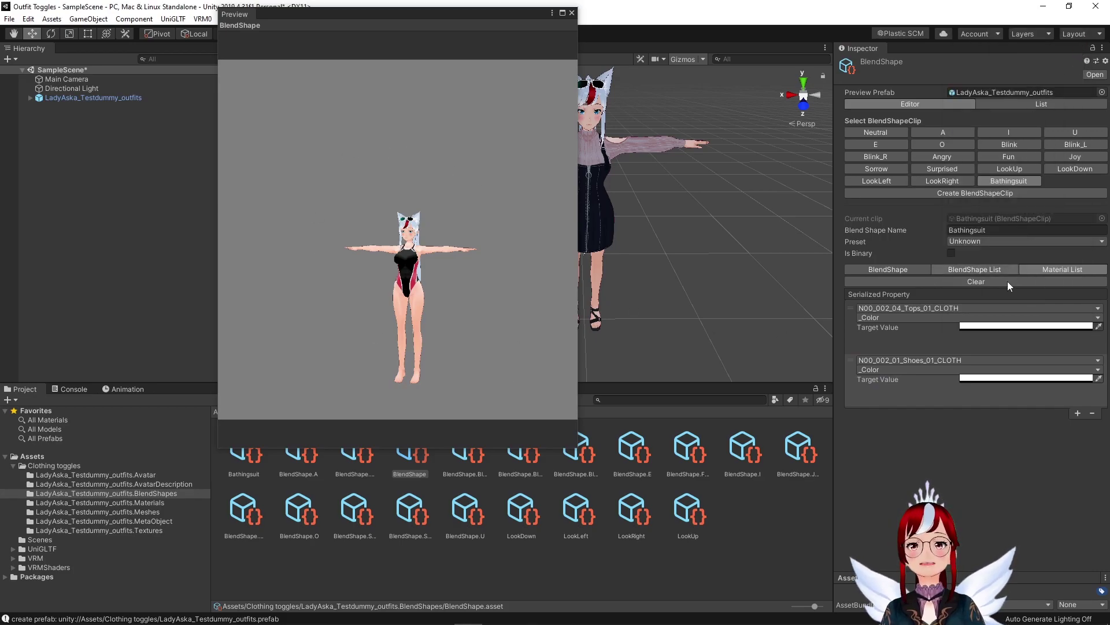
Create another blend shape clip named Jacket in the BlendShapes folder
{"action": "left_click", "coordinate": [1026, 196]}
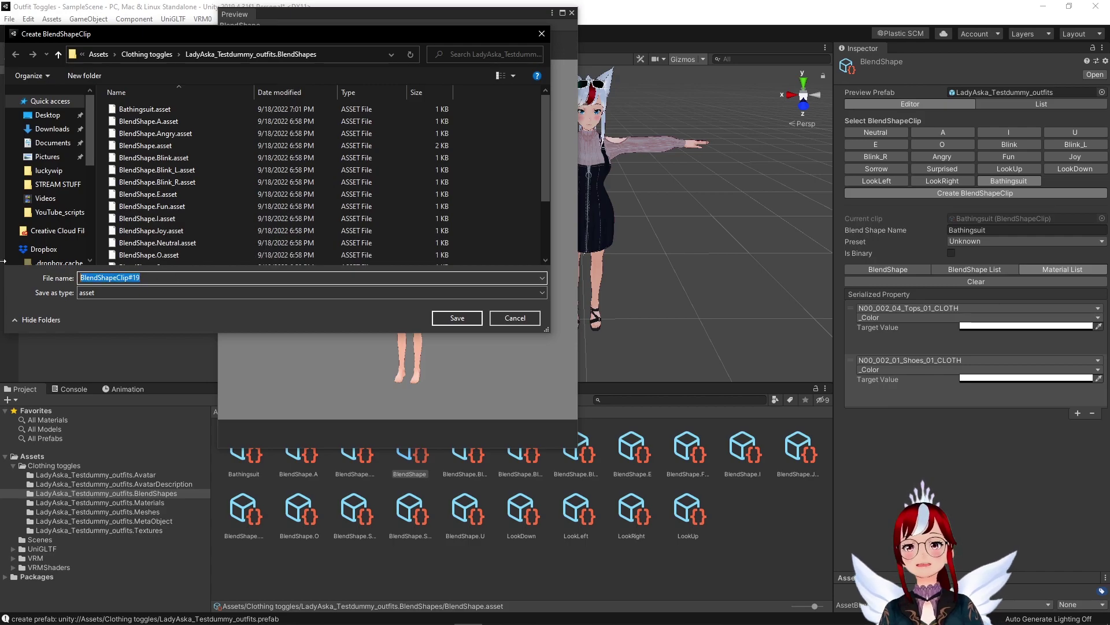
{"action": "type", "text": "Jacket"}
{"action": "key", "text": "Return"}
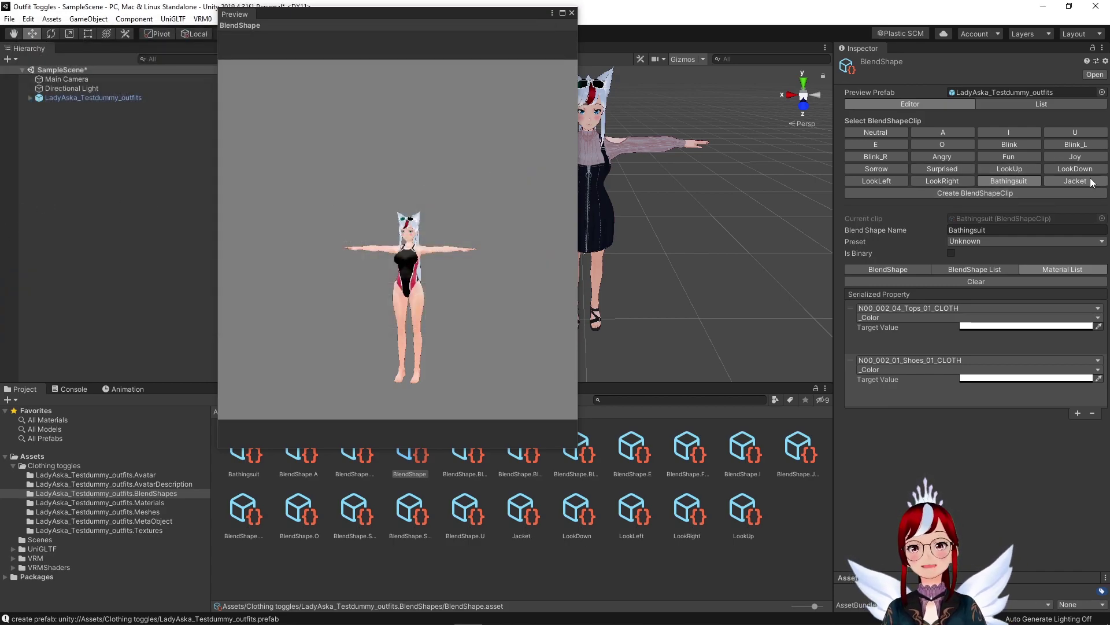
Add N00_005_01_Tops_01_CLOTH_01 to the Jacket clip's material list with a white target color at alpha 255
{"action": "left_click", "coordinate": [1075, 181]}
{"action": "left_click", "coordinate": [1062, 269]}
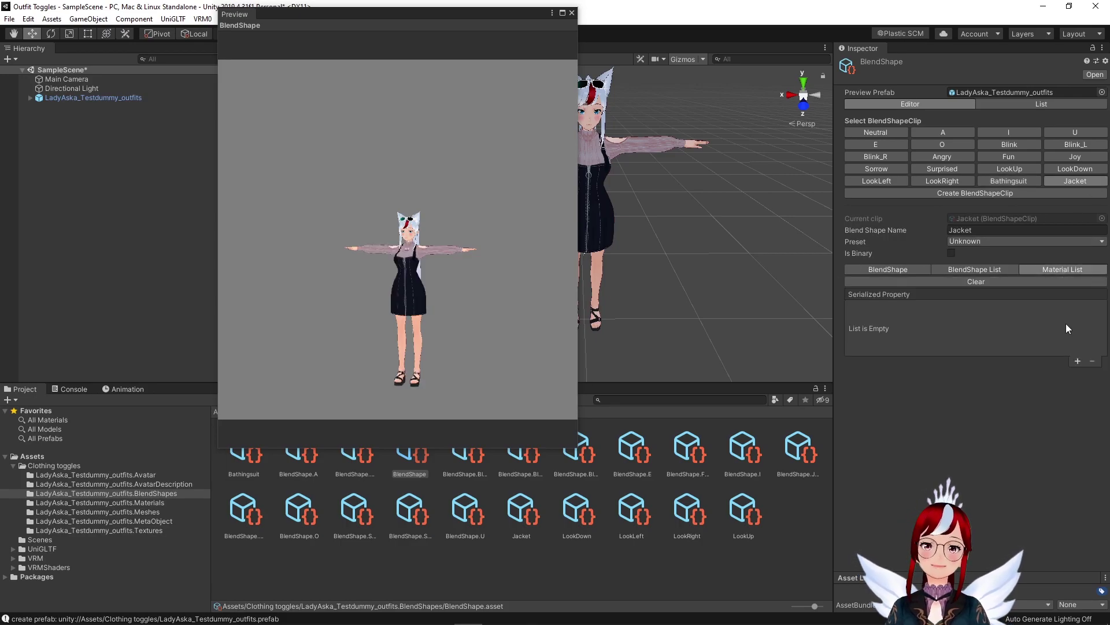
{"action": "left_click", "coordinate": [1078, 361]}
{"action": "left_click", "coordinate": [1098, 308]}
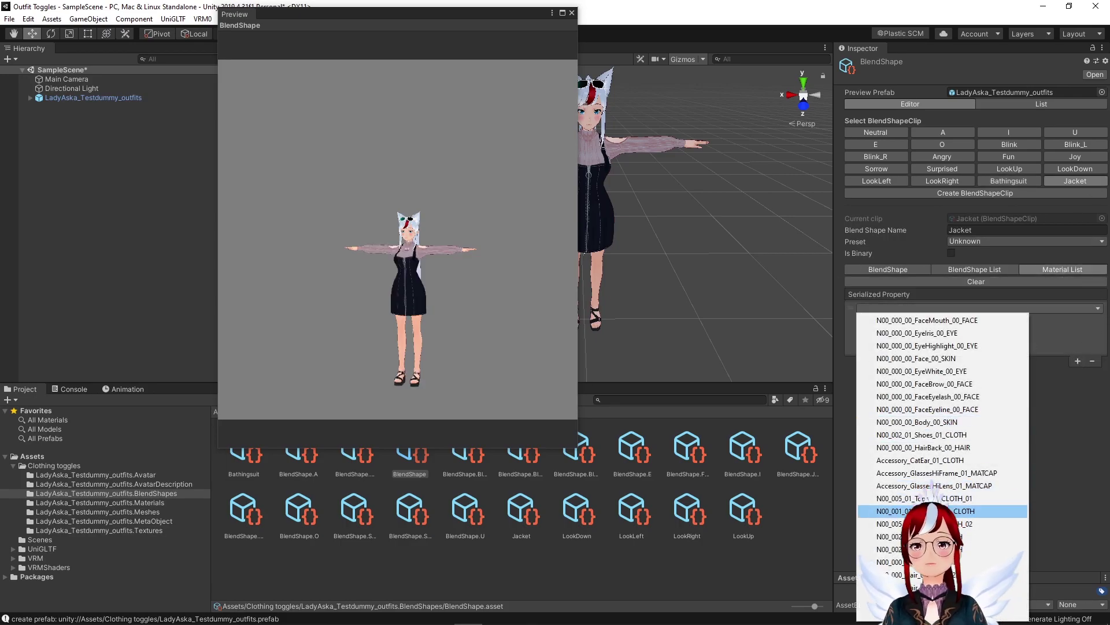
{"action": "left_click", "coordinate": [925, 497]}
{"action": "left_click", "coordinate": [1027, 327]}
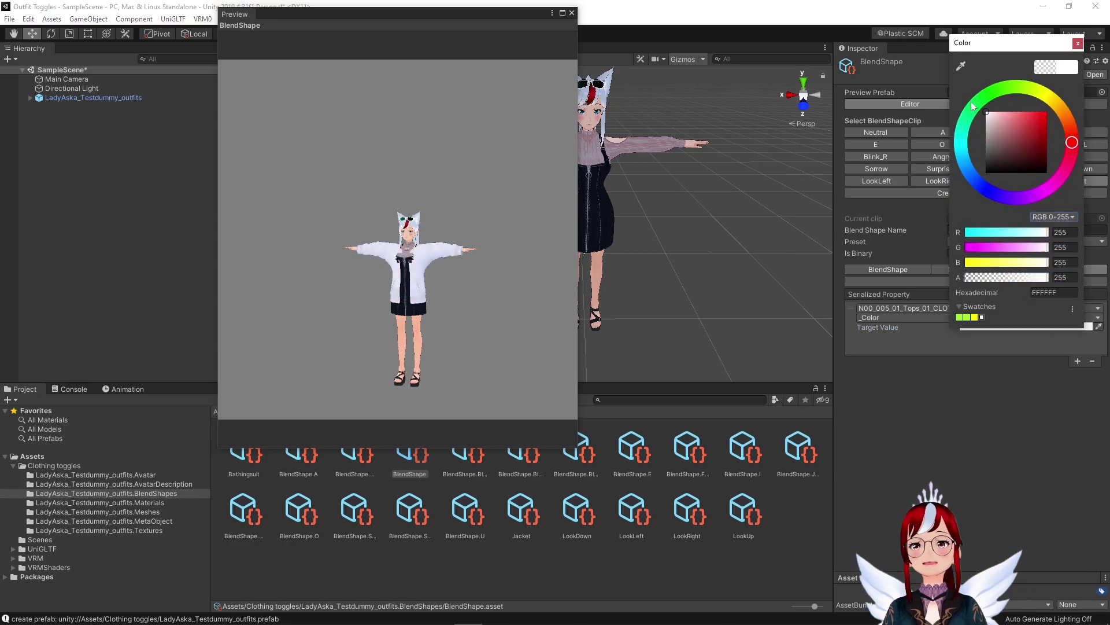
Set the target color of the Jacket clip's material entry to a pale pink
{"action": "left_click", "coordinate": [1017, 327]}
{"action": "left_click", "coordinate": [1018, 328]}
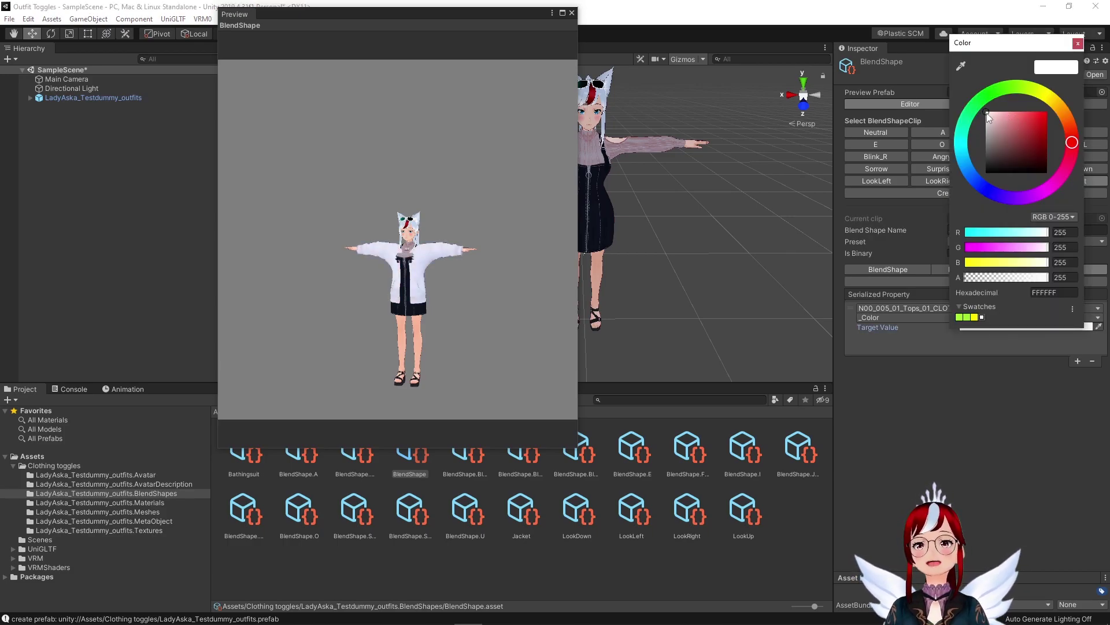
{"action": "left_click", "coordinate": [990, 116]}
Create another blend shape clip named Dress in the BlendShapes folder
{"action": "left_click", "coordinate": [1015, 193]}
{"action": "type", "text": "Dress"}
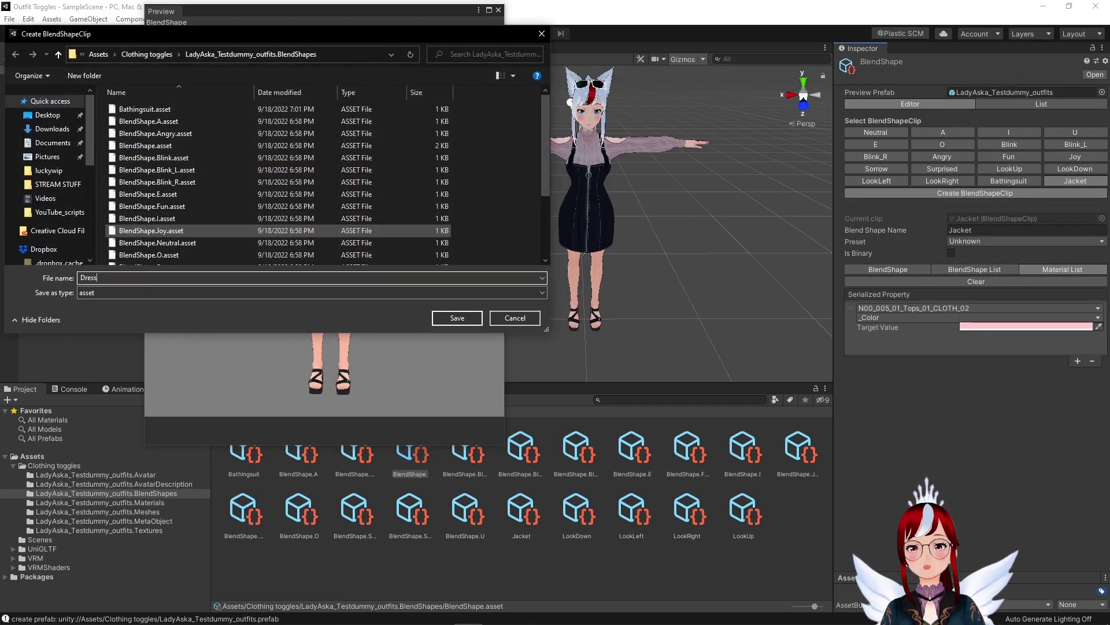
{"action": "key", "text": "Return"}
Add an entry to the Dress clip's material list using N00_002_04_Tops_01_CLOTH and its _Color property
{"action": "left_click", "coordinate": [1078, 373]}
{"action": "left_click", "coordinate": [1035, 320]}
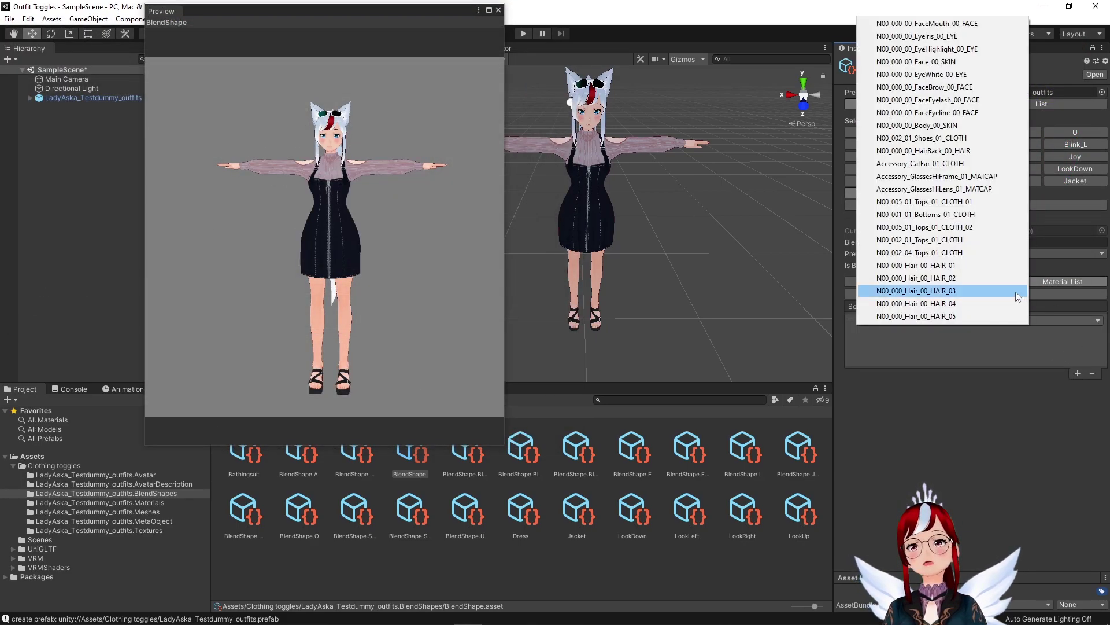
{"action": "left_click", "coordinate": [952, 252]}
{"action": "left_click", "coordinate": [977, 330]}
{"action": "left_click", "coordinate": [902, 188]}
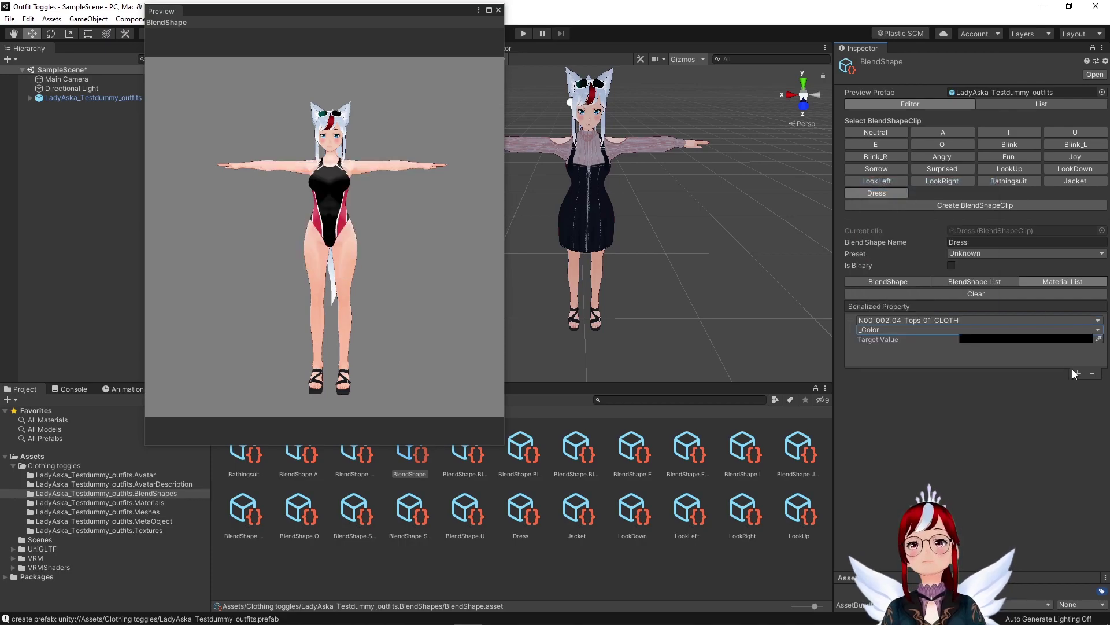
Add a second Dress material entry for N00_002_01_Tops_01_CLOTH with a white _Color target at alpha 255
{"action": "left_click", "coordinate": [1077, 373]}
{"action": "left_click", "coordinate": [977, 372]}
{"action": "left_click", "coordinate": [966, 291]}
{"action": "left_click", "coordinate": [1027, 202]}
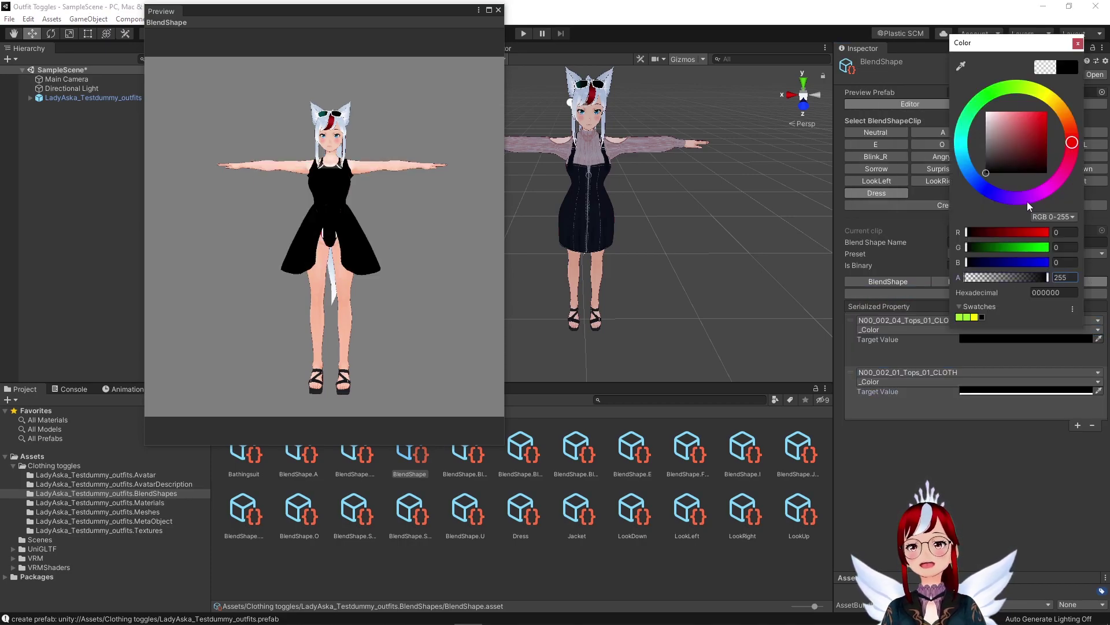
{"action": "left_click_drag", "start_coordinate": [1027, 202], "coordinate": [973, 87]}
{"action": "left_click", "coordinate": [1077, 43]}
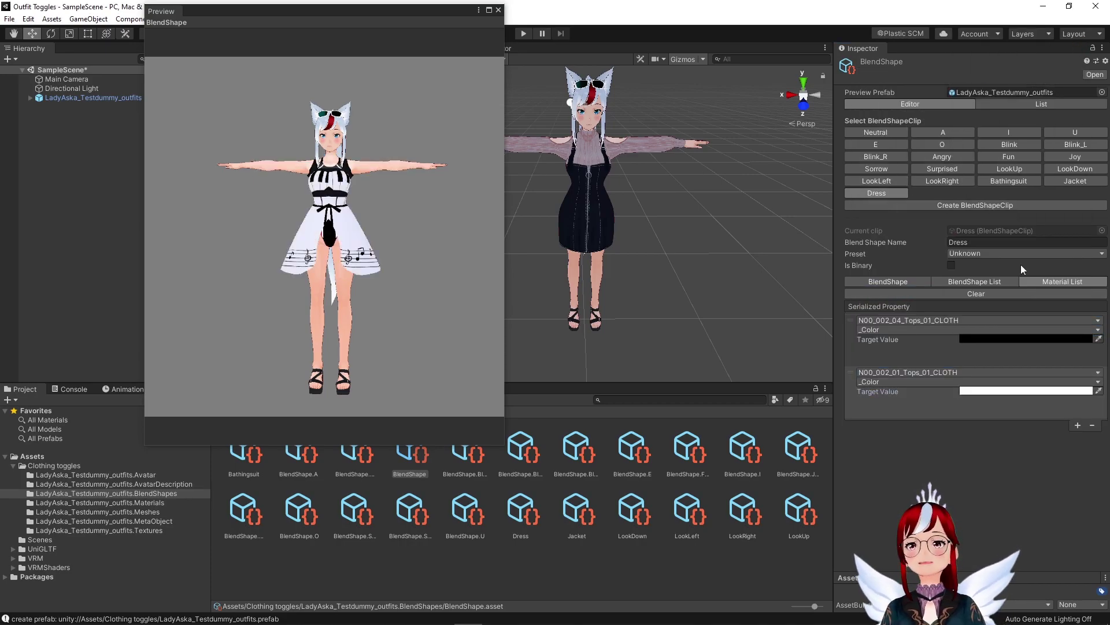
Add N00_001_01_Bottoms_01_CLOTH to the Dress clip's materials with a white _Color target, check the outfit in the preview, and close it
{"action": "left_click", "coordinate": [1078, 425]}
{"action": "left_click", "coordinate": [977, 424]}
{"action": "left_click", "coordinate": [926, 398]}
{"action": "left_click_drag", "start_coordinate": [428, 199], "coordinate": [346, 209]}
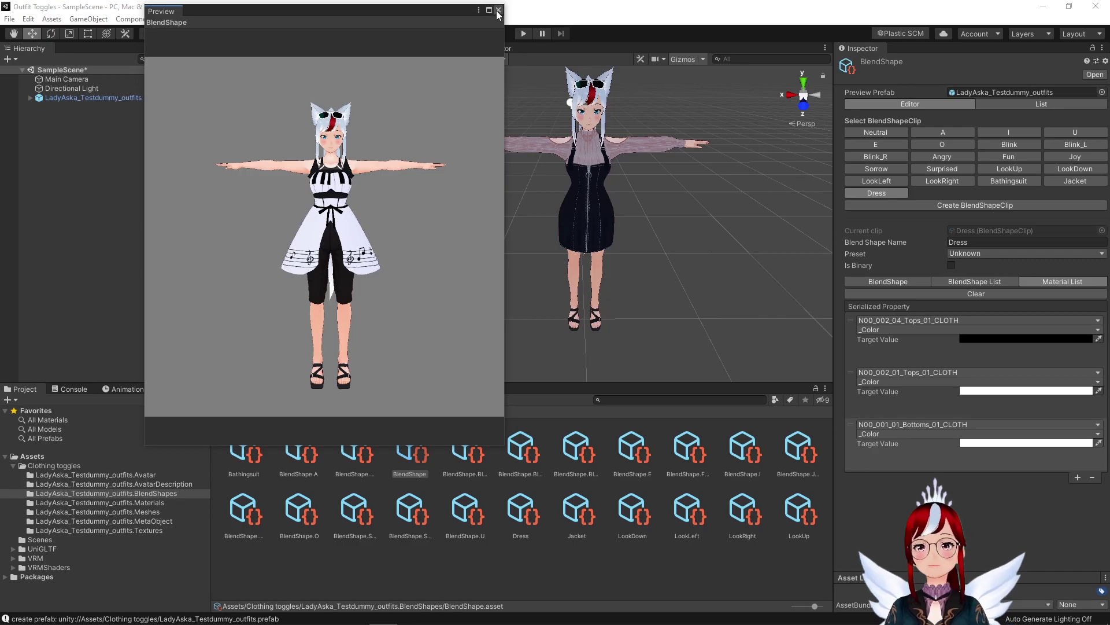
{"action": "left_click_drag", "start_coordinate": [405, 197], "coordinate": [228, 207]}
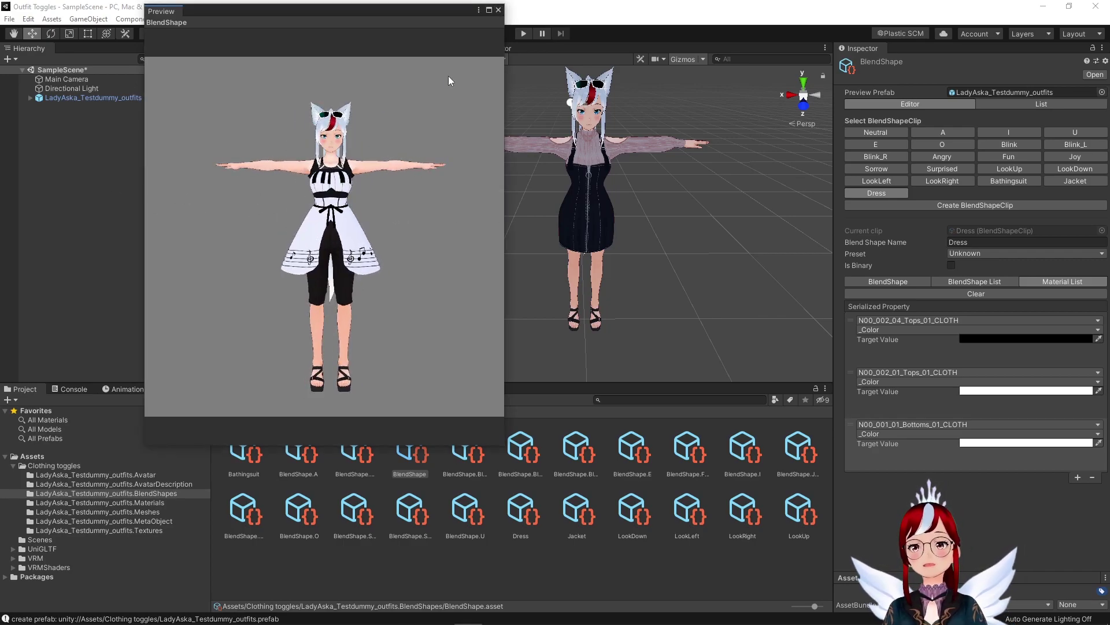
{"action": "left_click", "coordinate": [498, 11]}
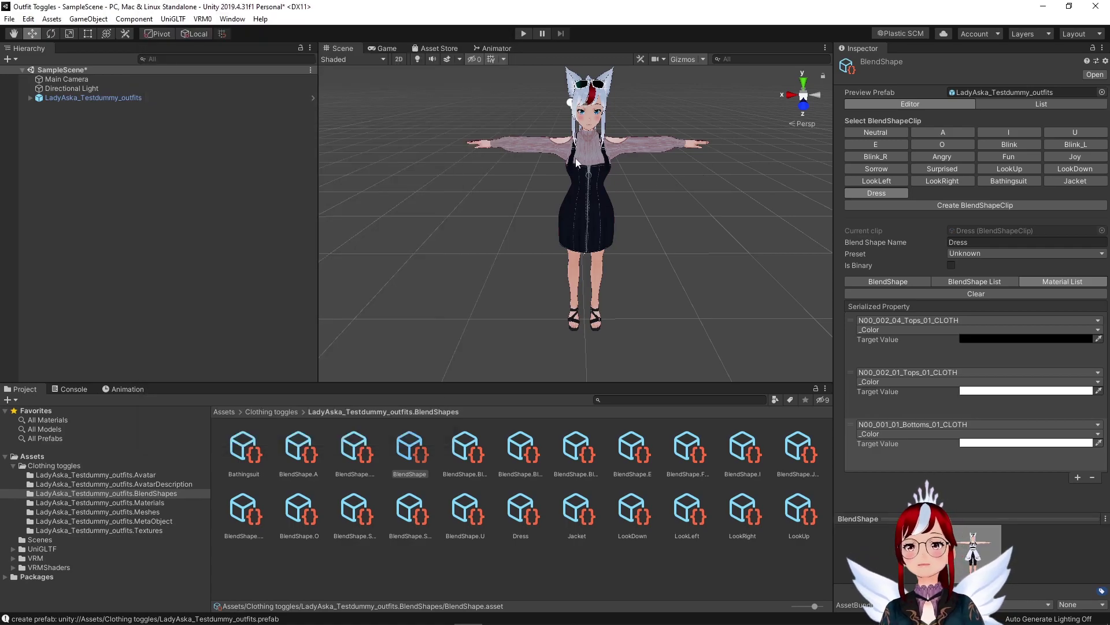
Select the avatar in the scene and export it as a VRM 0.x model
{"action": "left_click", "coordinate": [123, 99]}
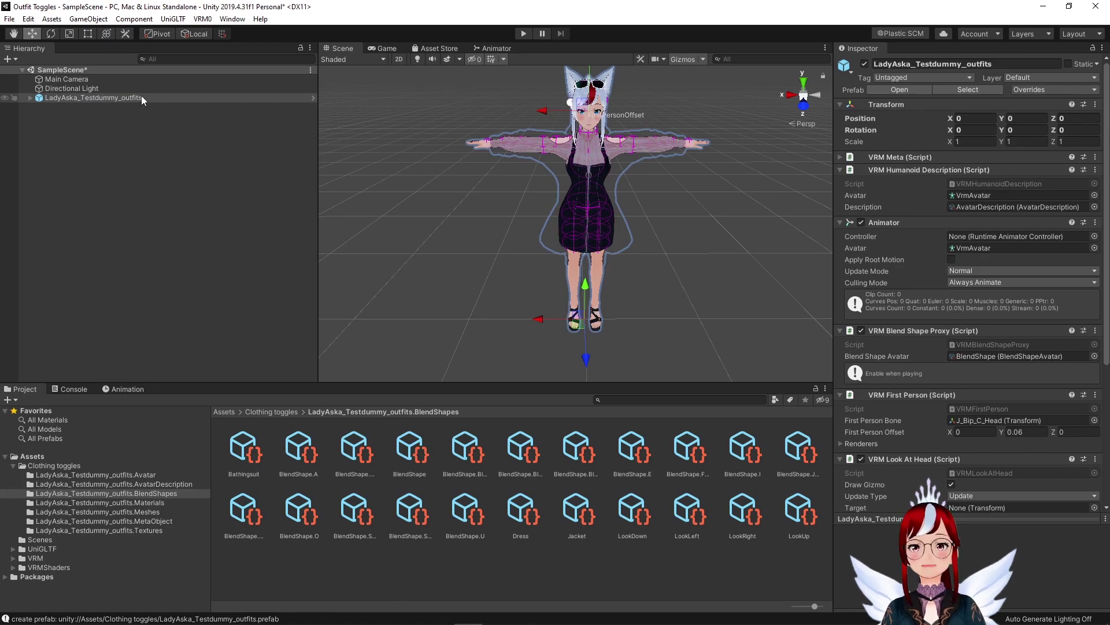
{"action": "left_click", "coordinate": [202, 20]}
{"action": "mouse_move", "coordinate": [260, 19]}
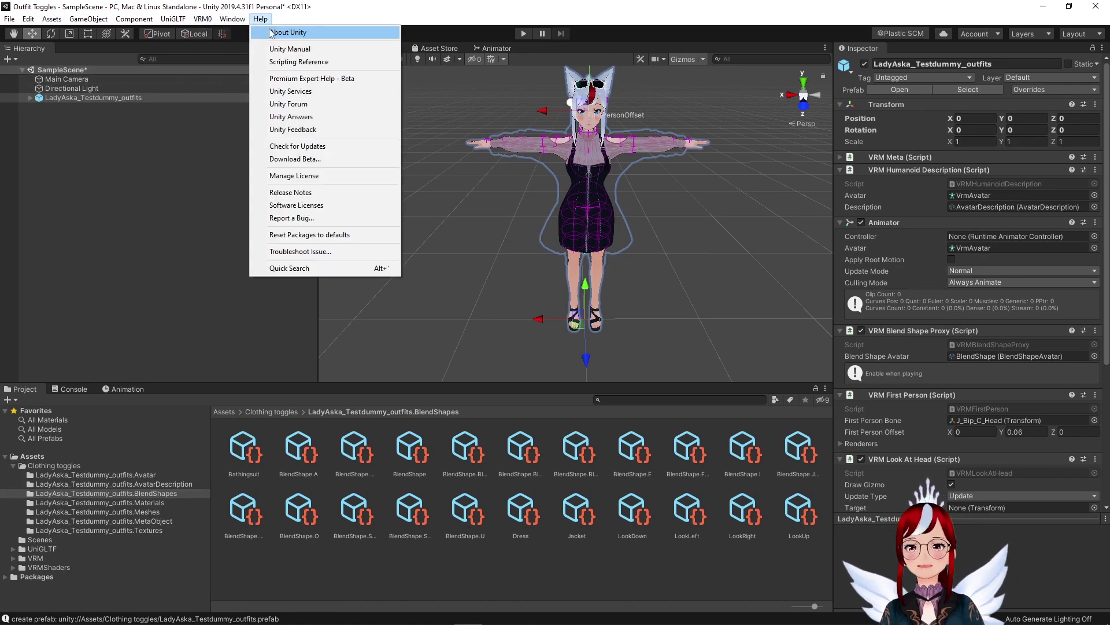
{"action": "mouse_move", "coordinate": [209, 21]}
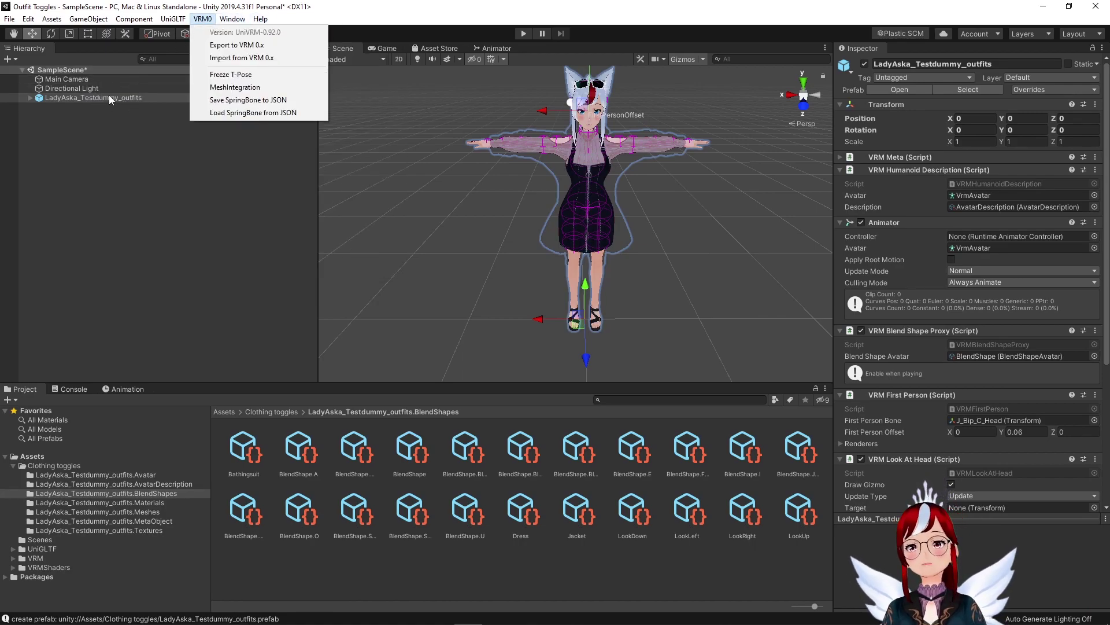
{"action": "left_click", "coordinate": [234, 46]}
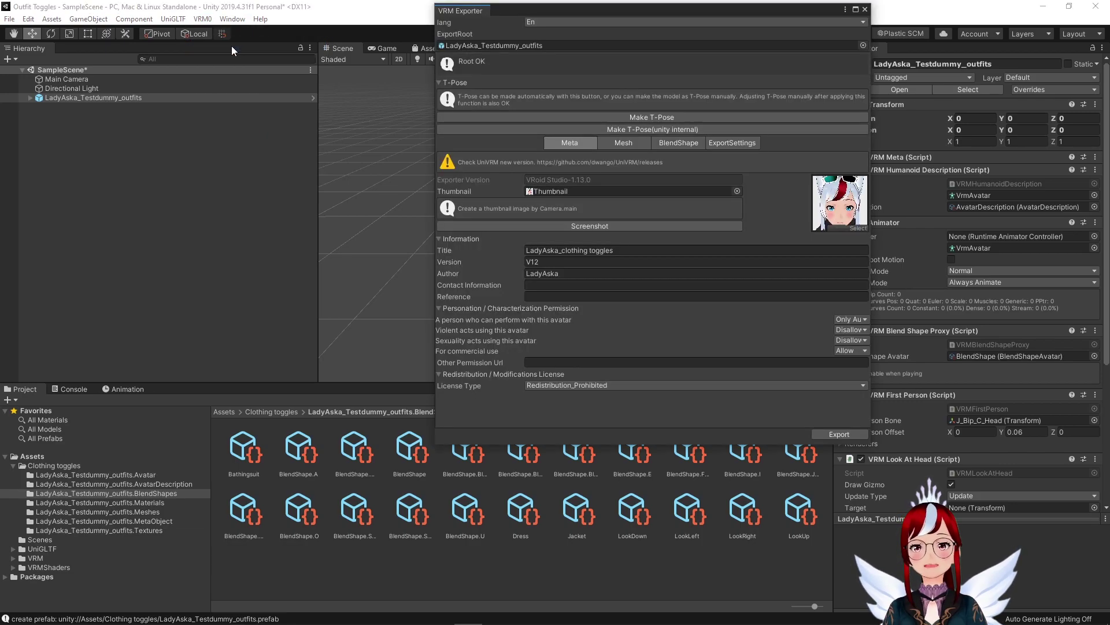
{"action": "left_click", "coordinate": [839, 434]}
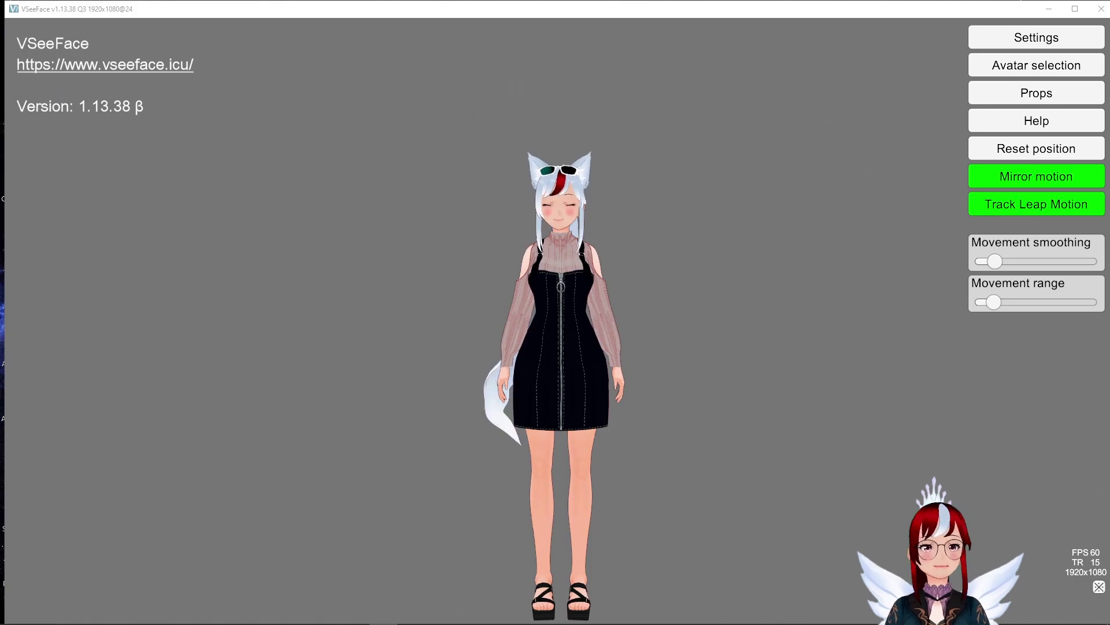
Switch to VSeeFace and change the Dress expression from Additive to Base in the expression settings
{"action": "left_click", "coordinate": [1043, 40]}
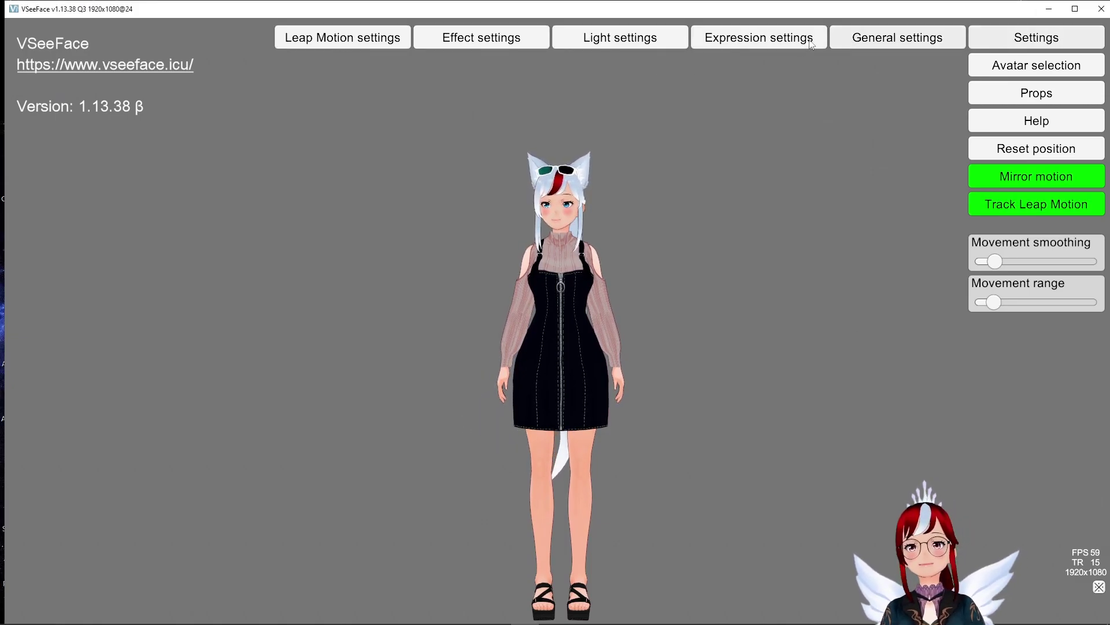
{"action": "left_click", "coordinate": [779, 39]}
{"action": "scroll", "coordinate": [186, 255], "scroll_direction": "down", "scroll_amount": 5}
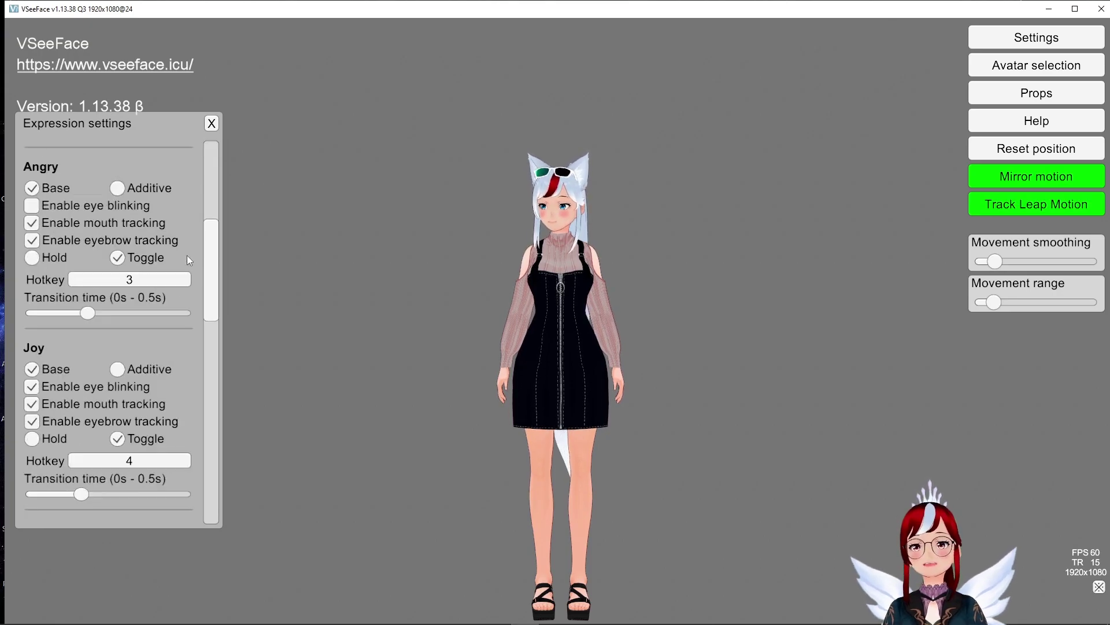
{"action": "scroll", "coordinate": [188, 256], "scroll_direction": "down", "scroll_amount": 10}
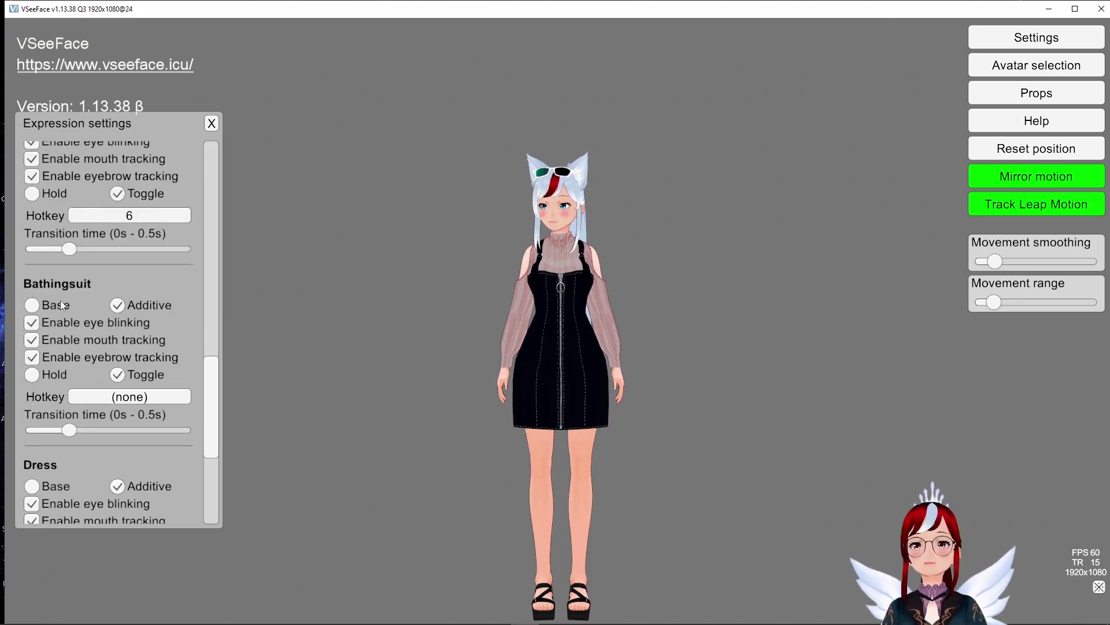
{"action": "scroll", "coordinate": [53, 302], "scroll_direction": "down", "scroll_amount": 5}
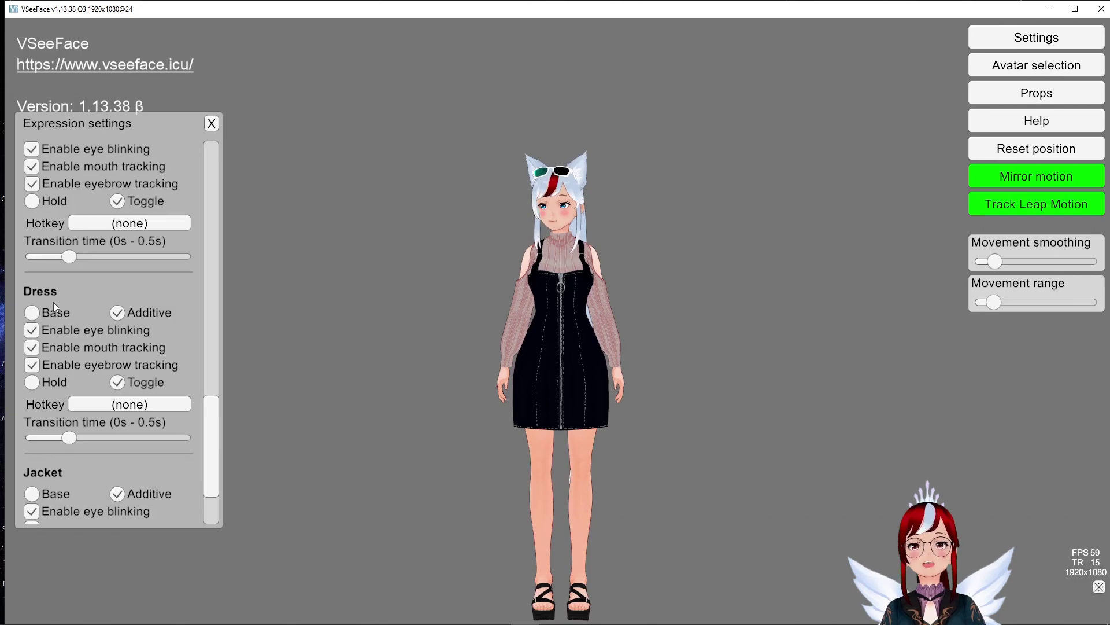
{"action": "left_click", "coordinate": [33, 227]}
{"action": "scroll", "coordinate": [40, 234], "scroll_direction": "down", "scroll_amount": 1}
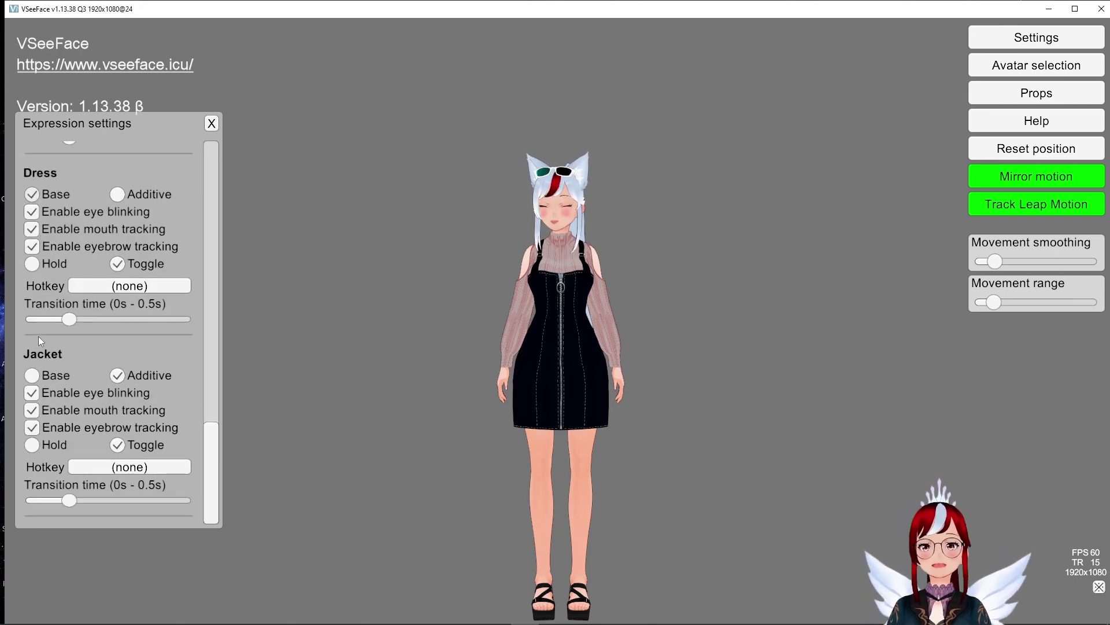
{"action": "scroll", "coordinate": [131, 311], "scroll_direction": "up", "scroll_amount": 5}
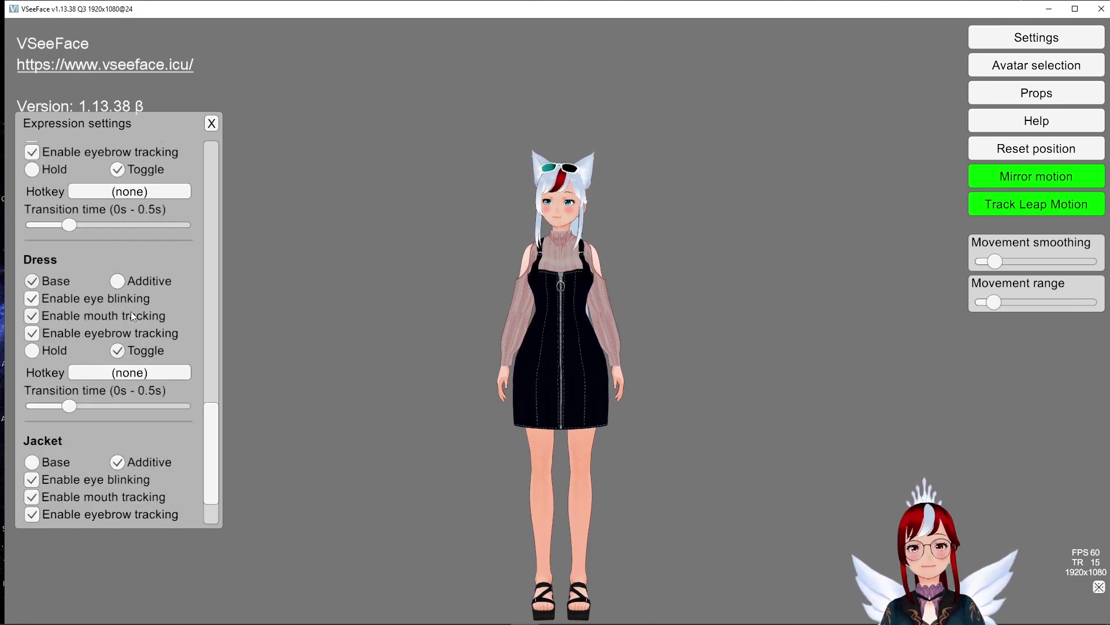
Assign 1 as the Bathingsuit expression's hotkey, overriding its use by Toggle Lip Sync
{"action": "left_click", "coordinate": [130, 280]}
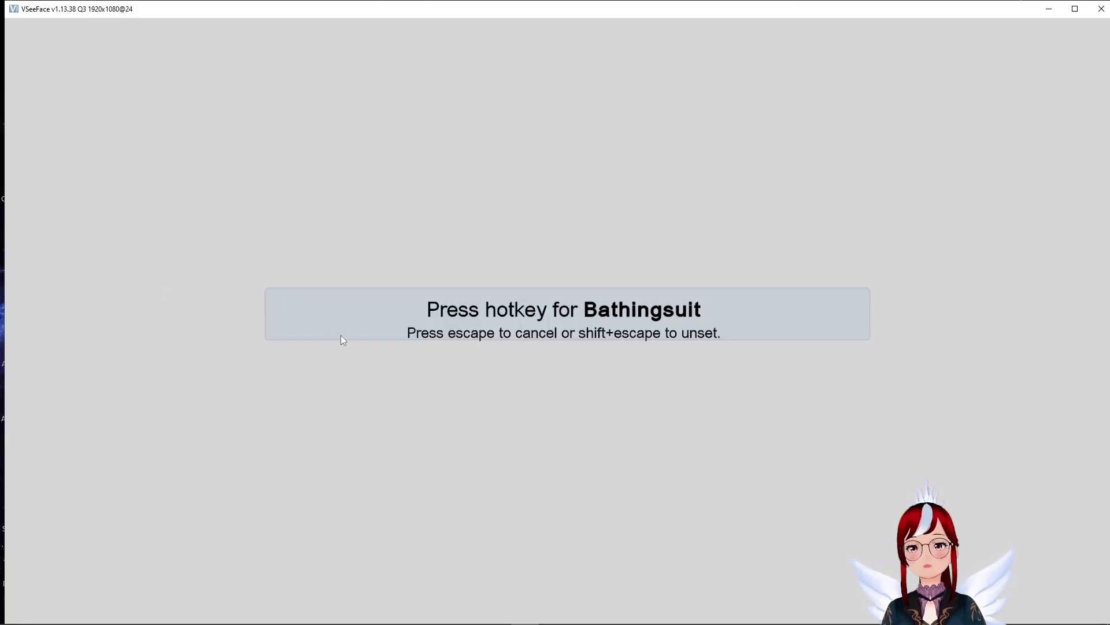
{"action": "key", "text": "1"}
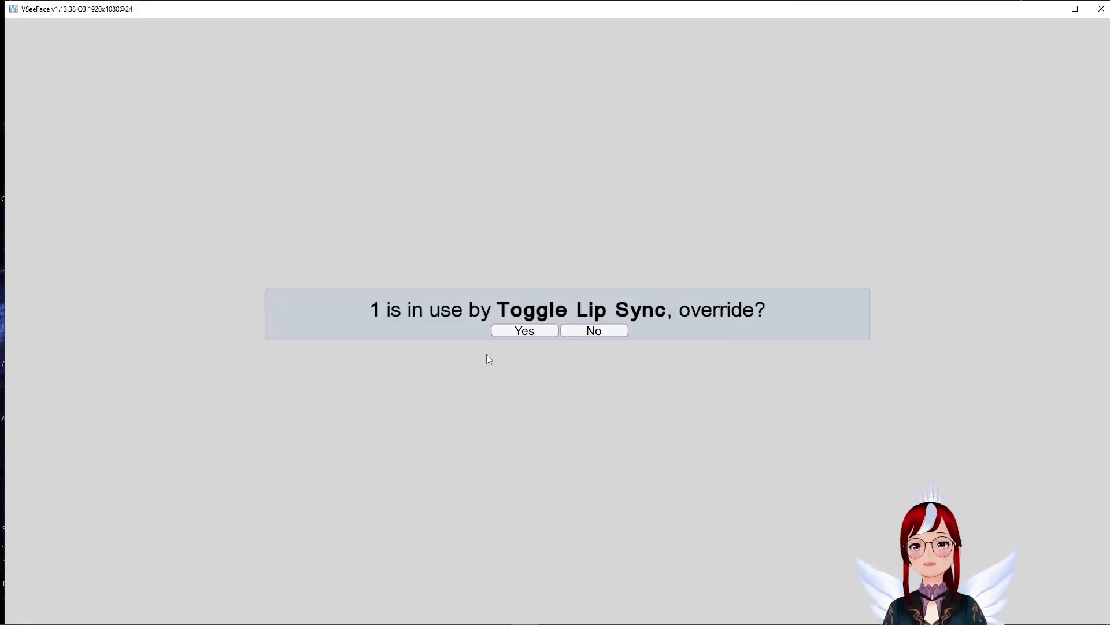
{"action": "left_click", "coordinate": [531, 329]}
{"action": "left_click", "coordinate": [533, 329]}
Test the outfit hotkeys 1 and 2 by toggling the bathing suit and dress on the avatar
{"action": "key", "text": "1"}
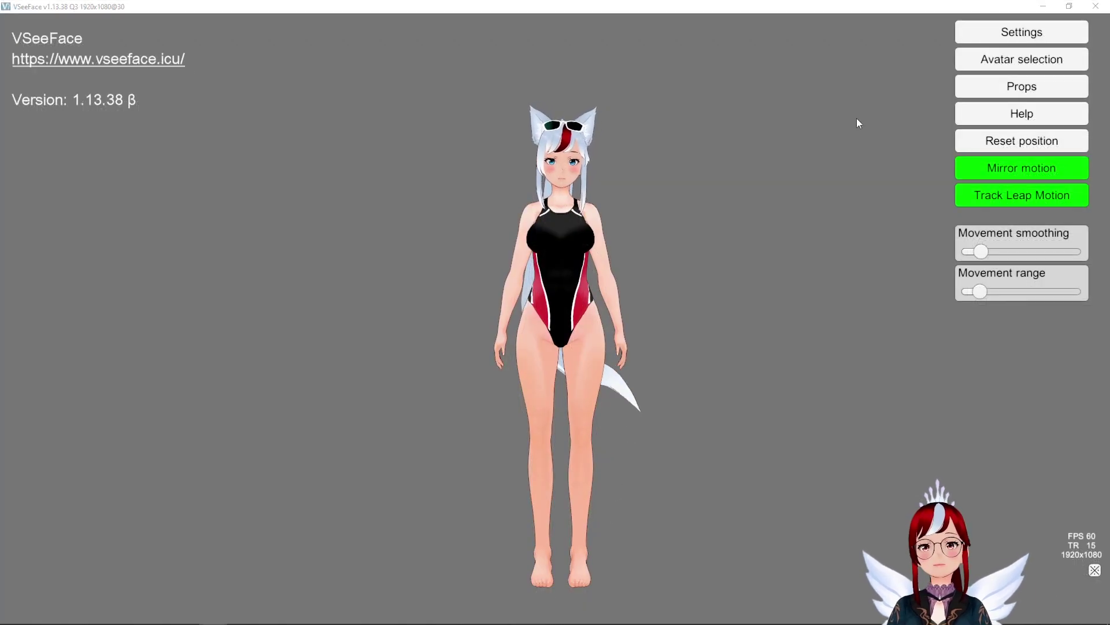
{"action": "key", "text": "2"}
{"action": "key", "text": "2"}
{"action": "key", "text": "1"}
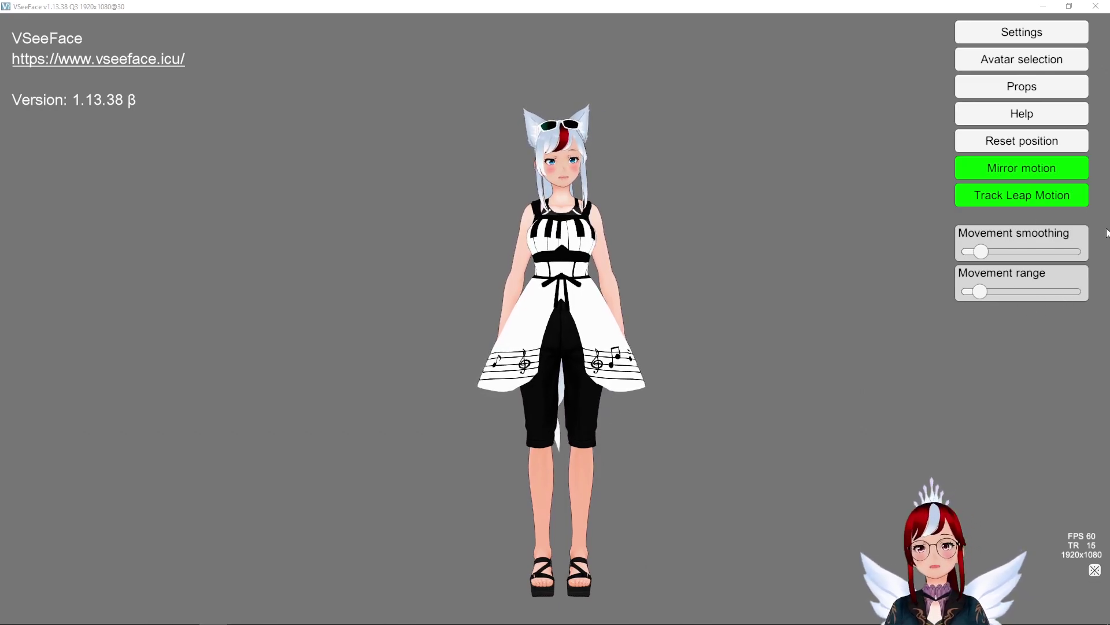
Set the Joy and Sorrow expressions to Additive, testing the Joy hotkey 4 together with an outfit
{"action": "key", "text": "4"}
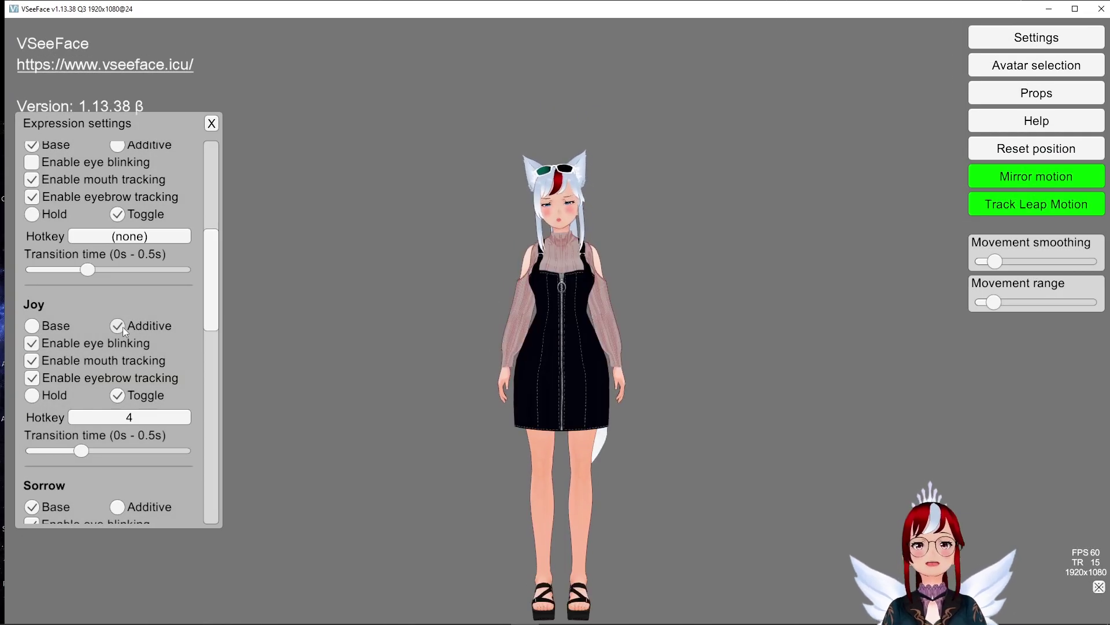
{"action": "key", "text": "4"}
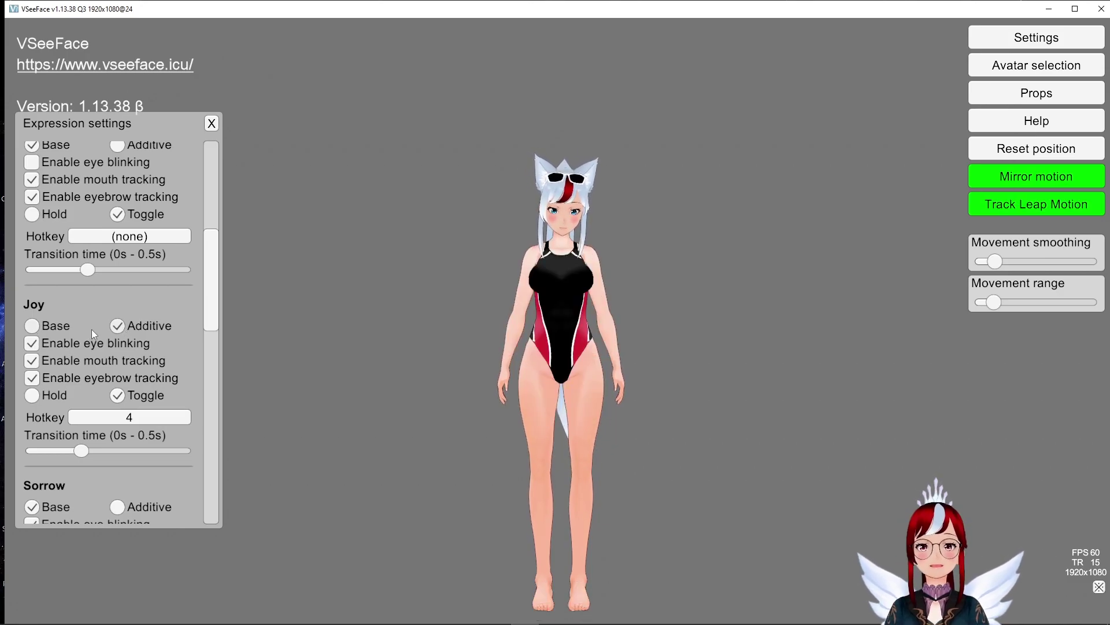
{"action": "scroll", "coordinate": [91, 329], "scroll_direction": "down", "scroll_amount": 3}
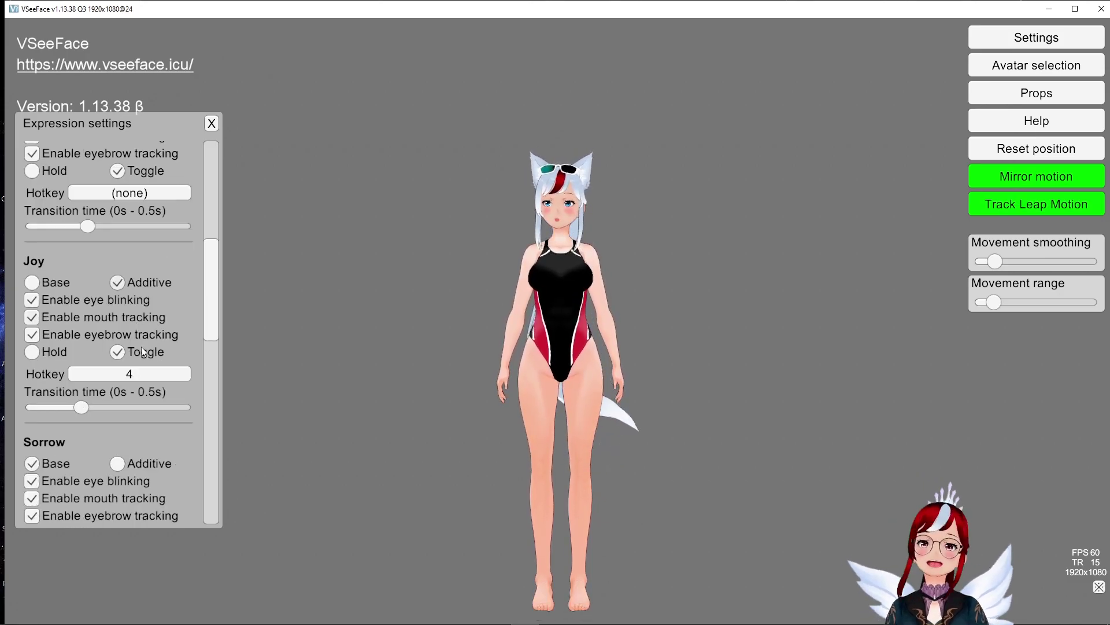
{"action": "scroll", "coordinate": [120, 375], "scroll_direction": "down", "scroll_amount": 9}
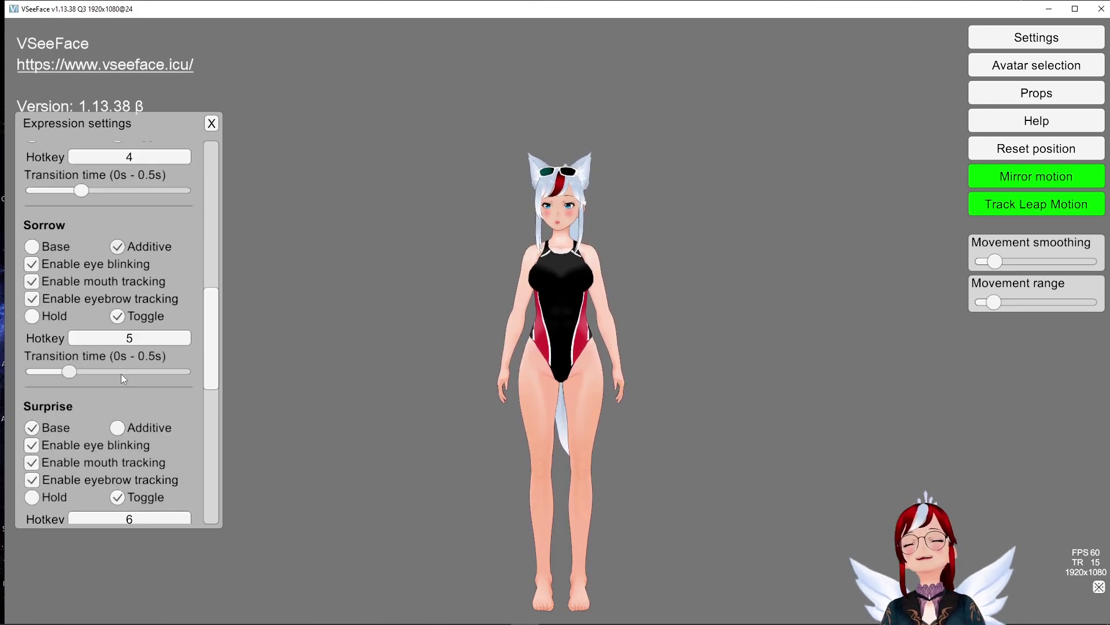